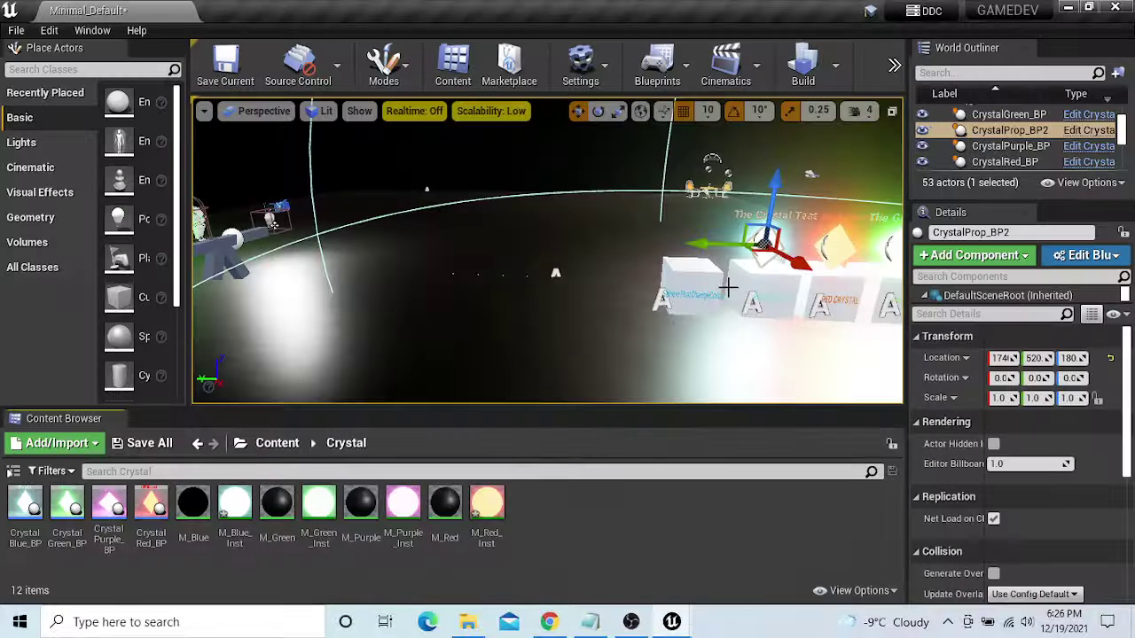
Look over the crystal displays and their surroundings in the level viewport
{"action": "right_click_drag", "start_coordinate": [728, 287], "coordinate": [719, 291]}
{"action": "scroll", "coordinate": [719, 291], "scroll_direction": "down", "scroll_amount": 2}
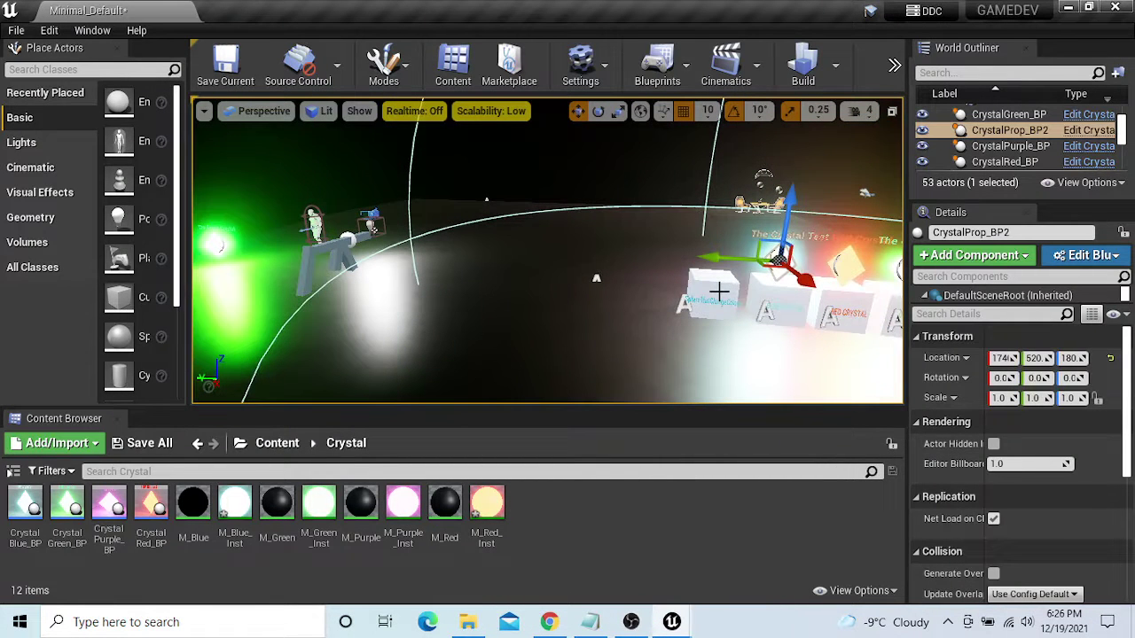
{"action": "right_click_drag", "start_coordinate": [556, 212], "coordinate": [577, 203]}
{"action": "scroll", "coordinate": [577, 203], "scroll_direction": "up", "scroll_amount": 3}
{"action": "key", "text": "Up"}
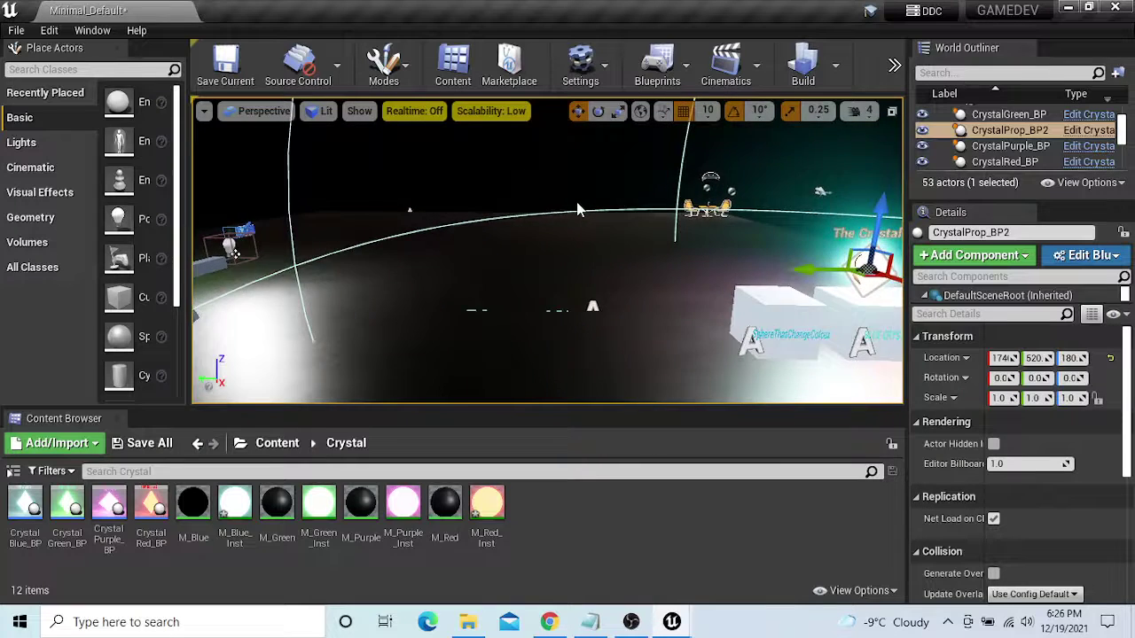
{"action": "key", "text": "Down"}
{"action": "key", "text": "Left"}
{"action": "key", "text": "Up"}
{"action": "right_click_drag", "start_coordinate": [577, 211], "coordinate": [577, 210]}
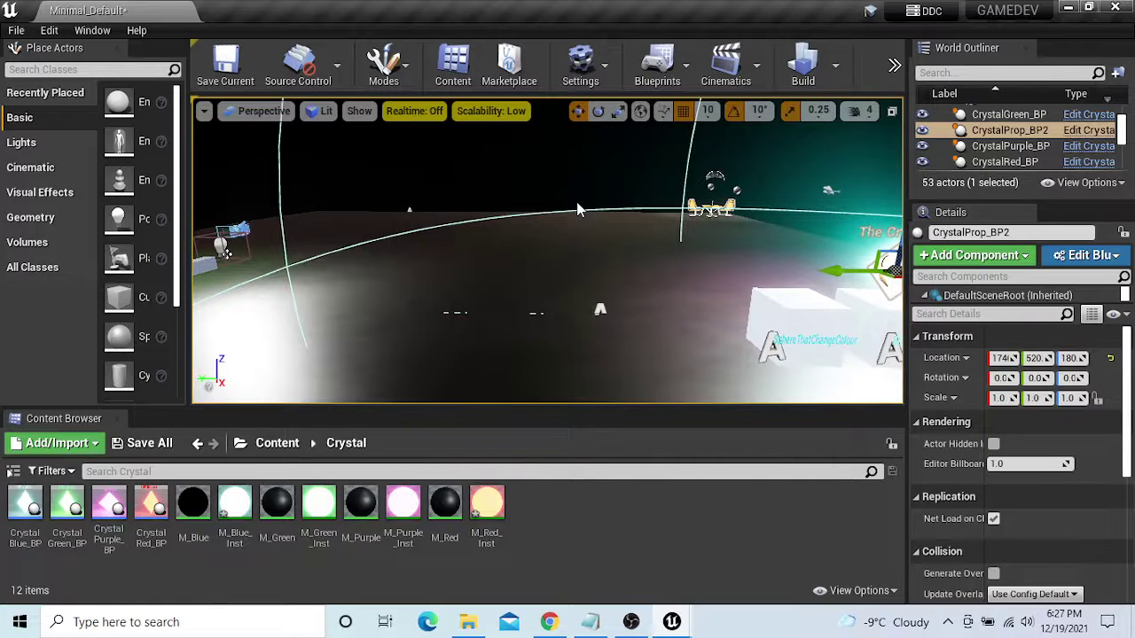
{"action": "right_click_drag", "start_coordinate": [577, 210], "coordinate": [578, 210]}
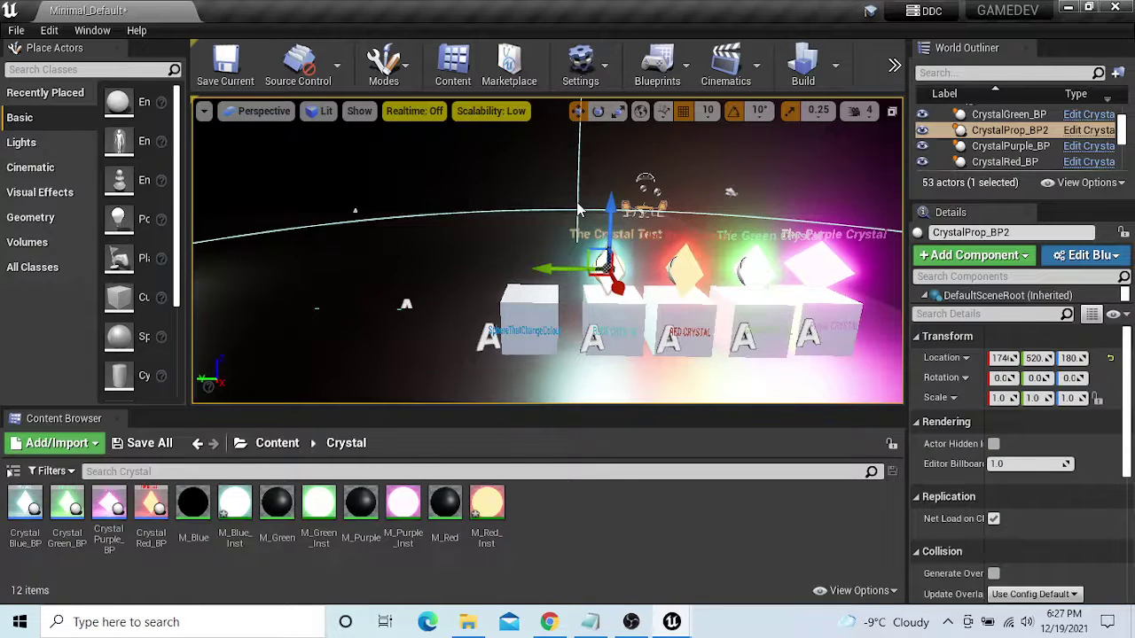
{"action": "right_click_drag", "start_coordinate": [577, 210], "coordinate": [577, 210]}
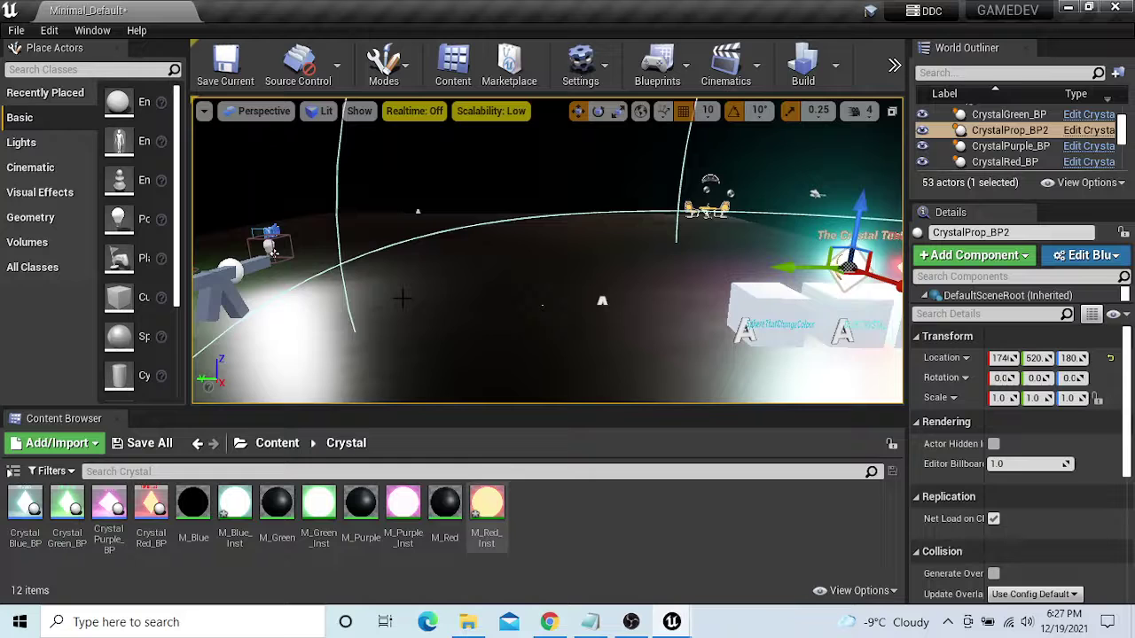
{"action": "right_click_drag", "start_coordinate": [398, 299], "coordinate": [397, 300]}
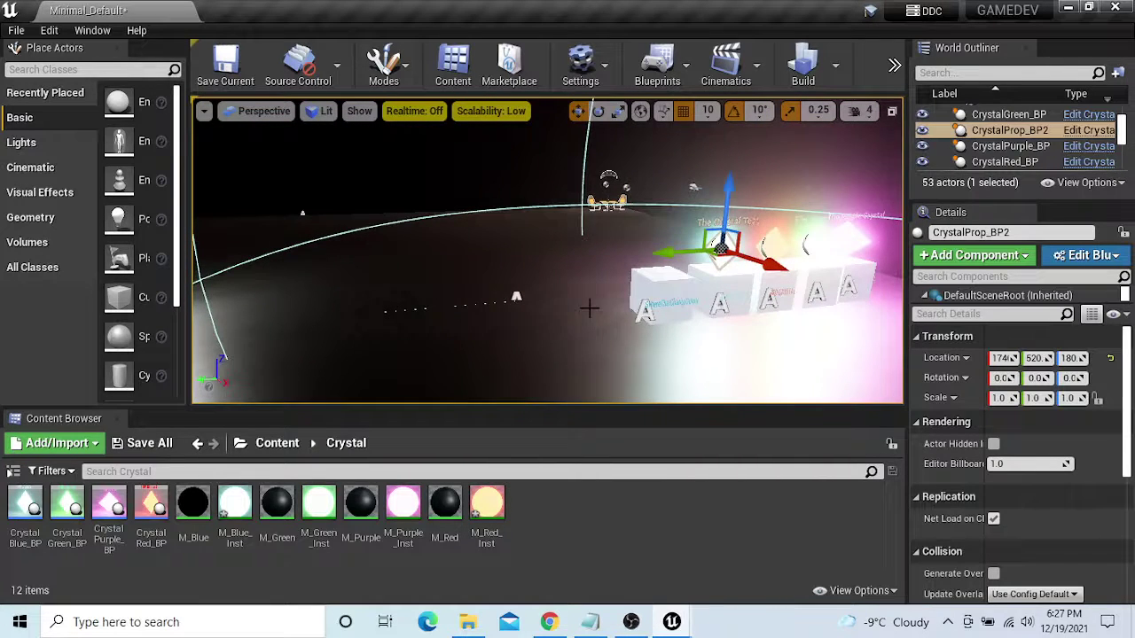
{"action": "right_click_drag", "start_coordinate": [590, 308], "coordinate": [590, 308]}
{"action": "key", "text": "Right"}
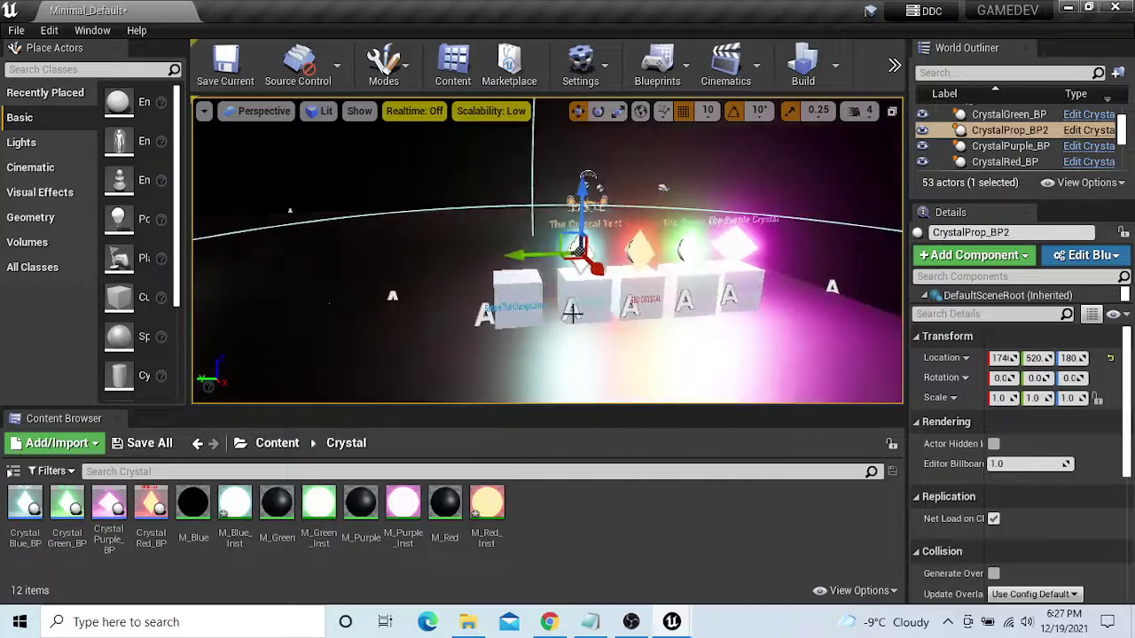
{"action": "key", "text": "Up"}
{"action": "right_click_drag", "start_coordinate": [573, 314], "coordinate": [573, 314]}
Create a Blueprint Class with Actor as parent in the Crystal folder, keep its default name, and open it for editing
{"action": "right_click", "coordinate": [534, 538]}
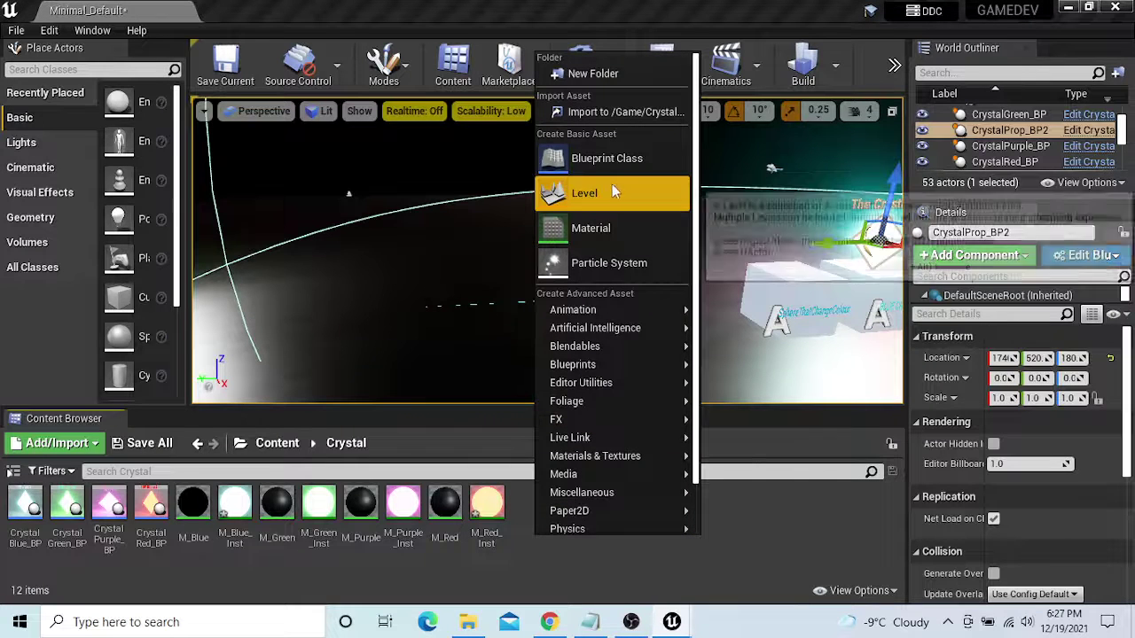
{"action": "left_click", "coordinate": [606, 160]}
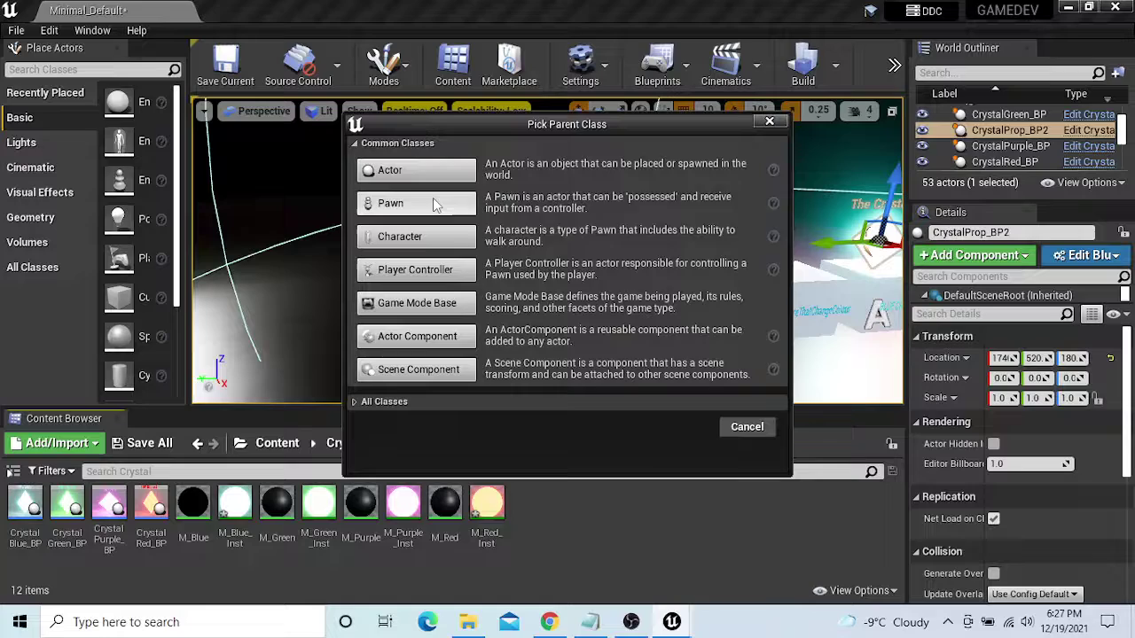
{"action": "left_click", "coordinate": [393, 169]}
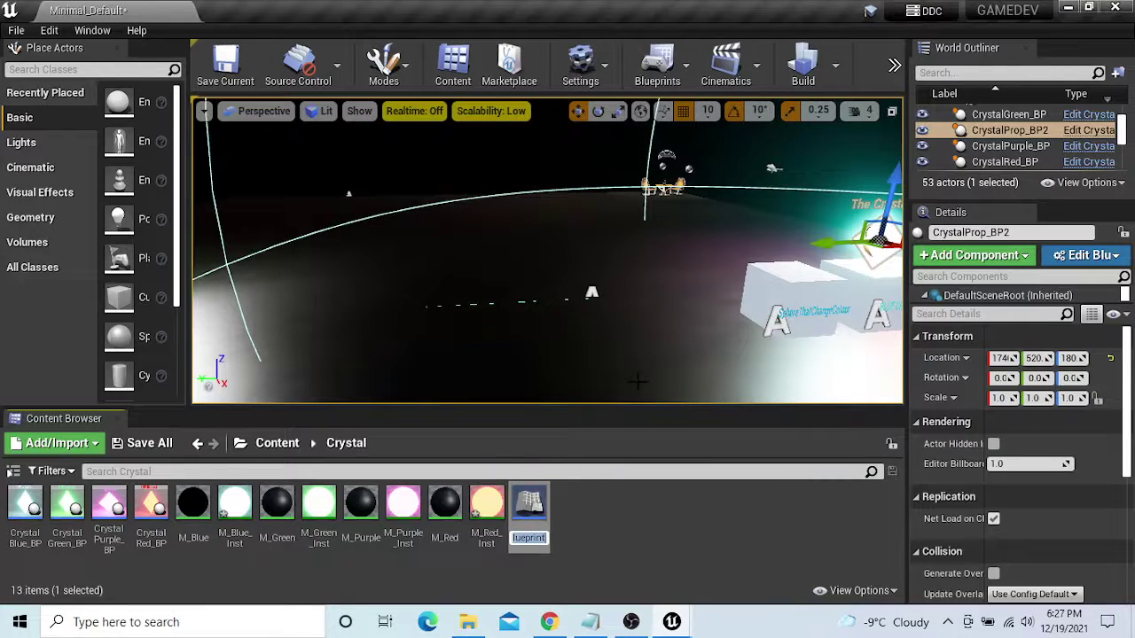
{"action": "key", "text": "Return"}
{"action": "double_click", "coordinate": [529, 507]}
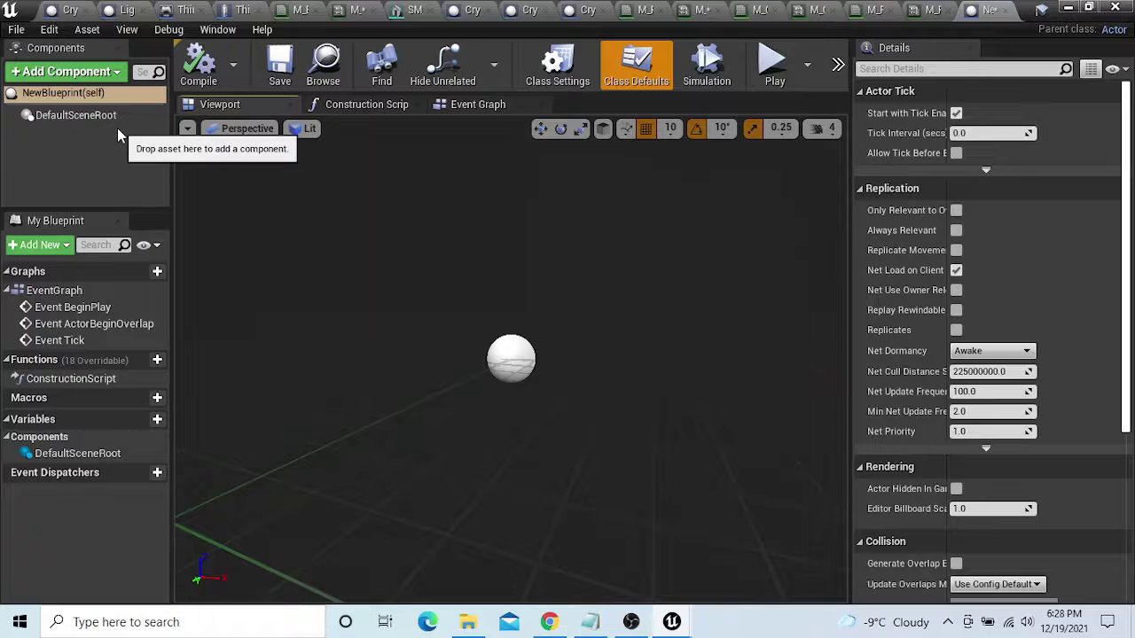
Add two Static Mesh components under DefaultSceneRoot, keeping their default names
{"action": "left_click", "coordinate": [105, 116]}
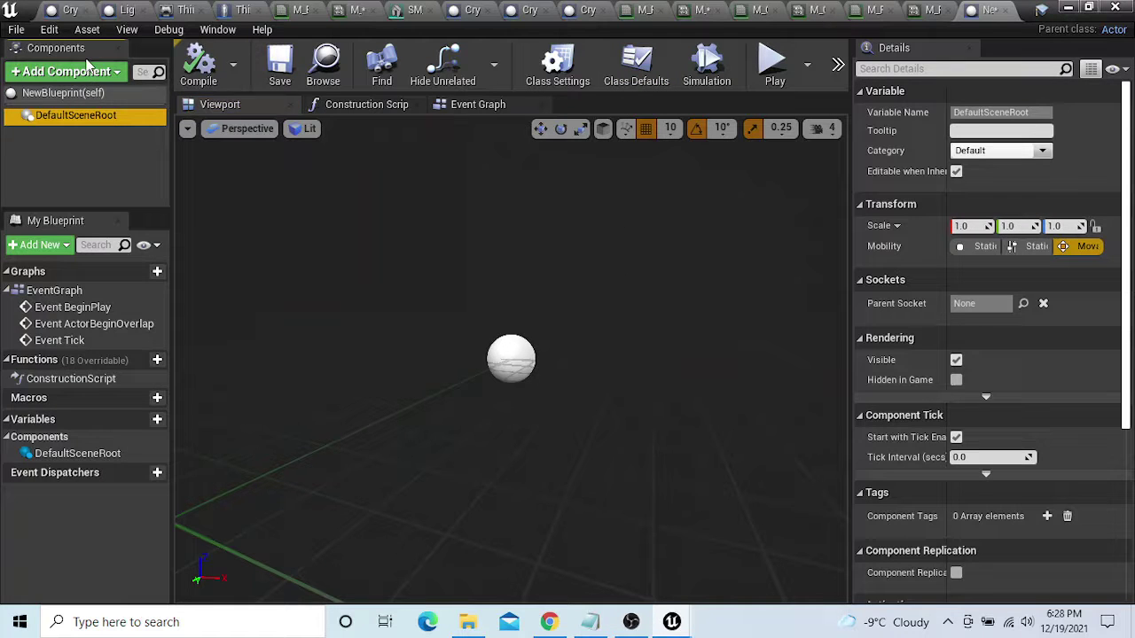
{"action": "left_click", "coordinate": [93, 76]}
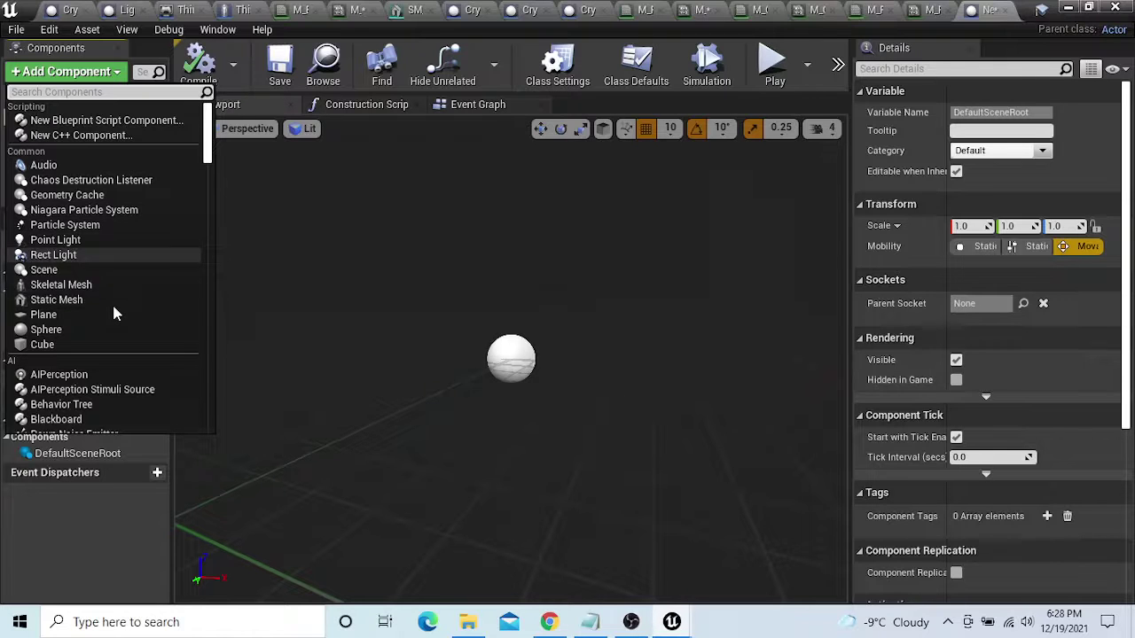
{"action": "left_click", "coordinate": [57, 300]}
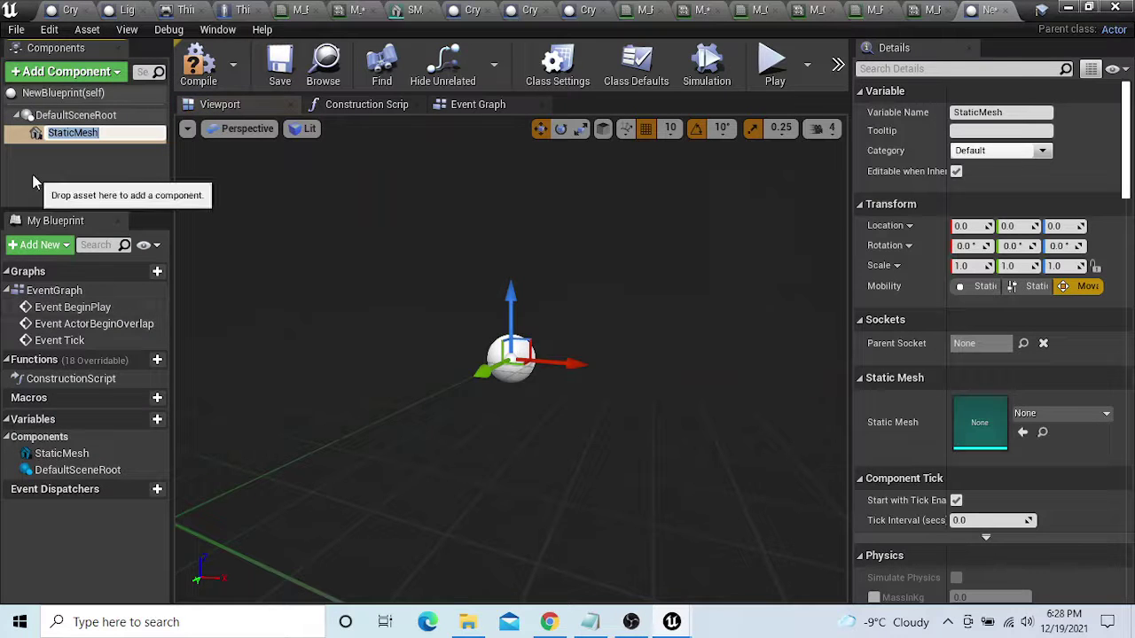
{"action": "key", "text": "BackSpace"}
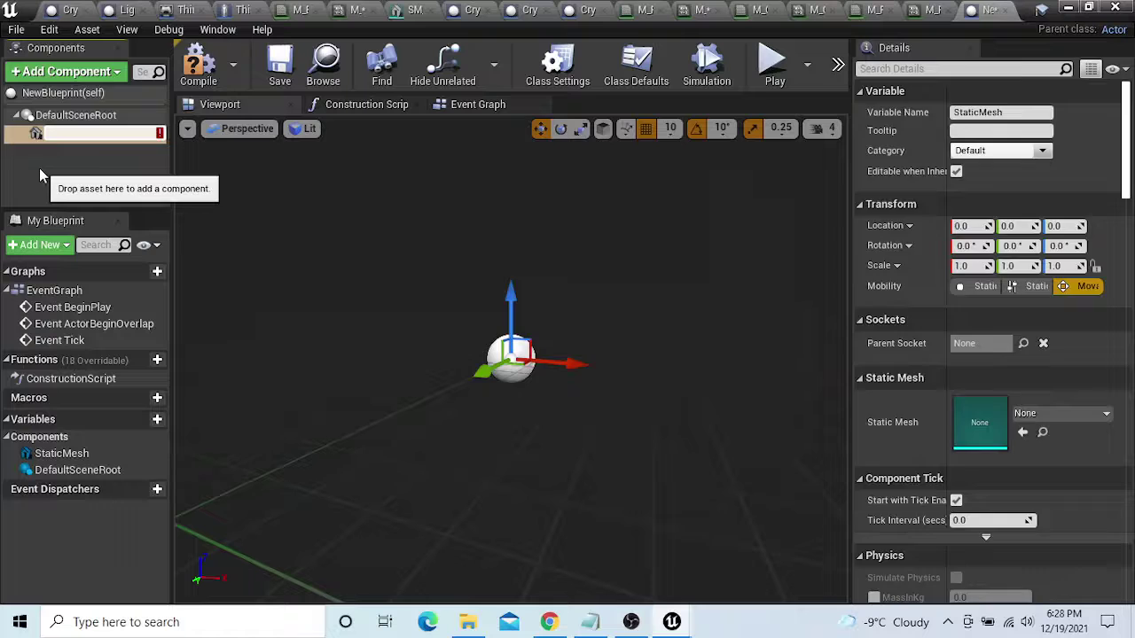
{"action": "left_click", "coordinate": [39, 168]}
{"action": "left_click", "coordinate": [71, 115]}
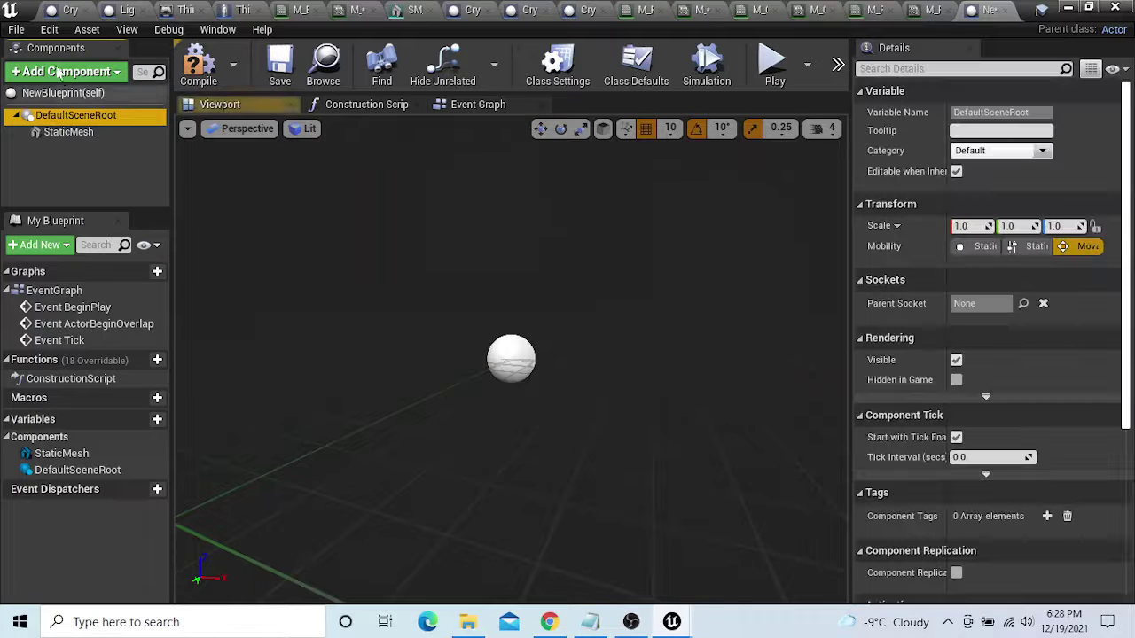
{"action": "left_click", "coordinate": [64, 71]}
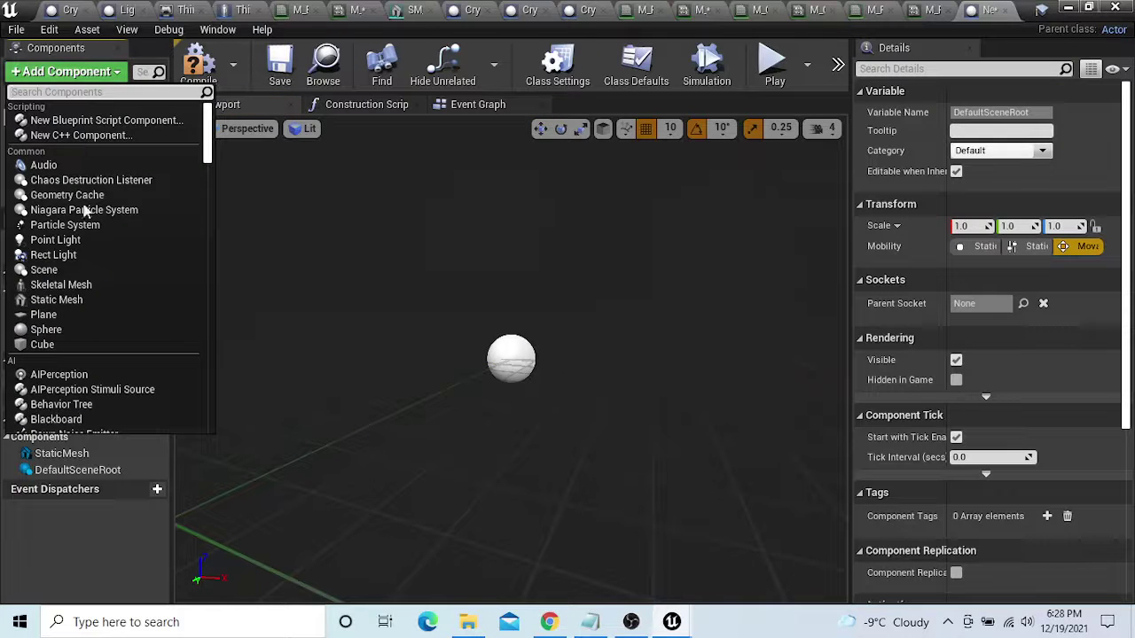
{"action": "left_click", "coordinate": [88, 300]}
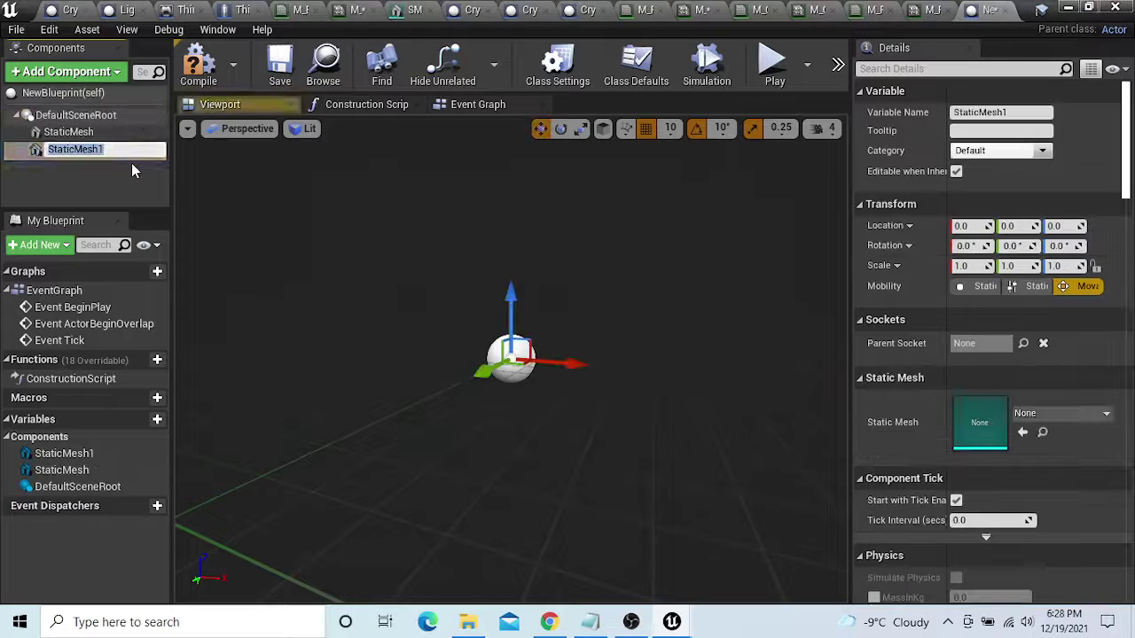
{"action": "left_click", "coordinate": [40, 202]}
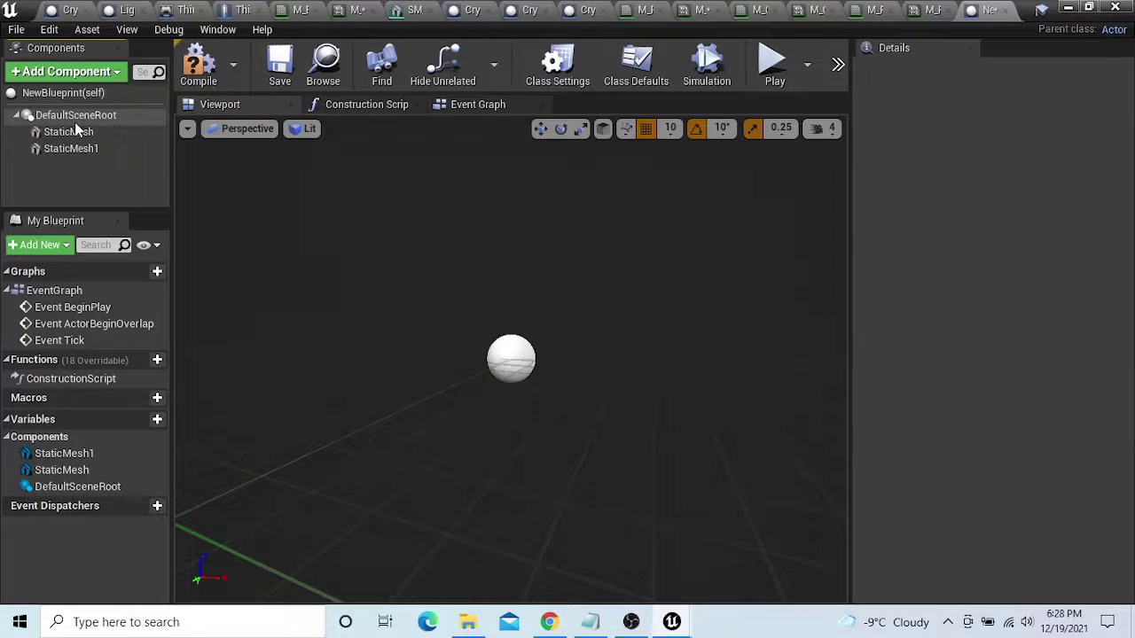
Assign the Shape_QuadPyramid mesh to the first Static Mesh component
{"action": "left_click", "coordinate": [68, 131]}
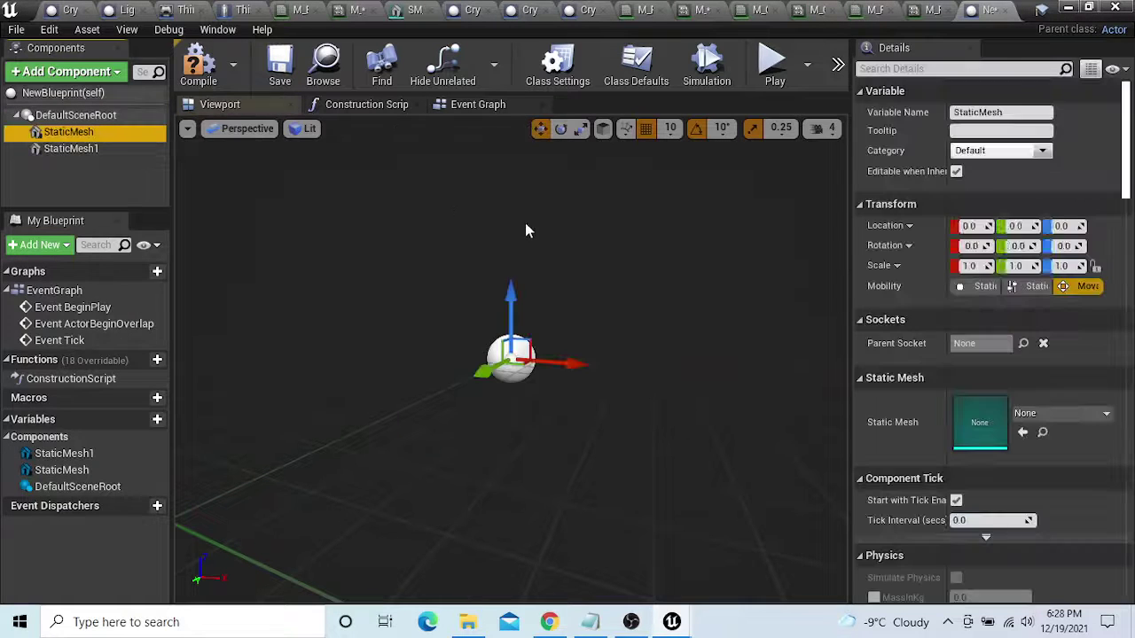
{"action": "left_click", "coordinate": [1079, 415]}
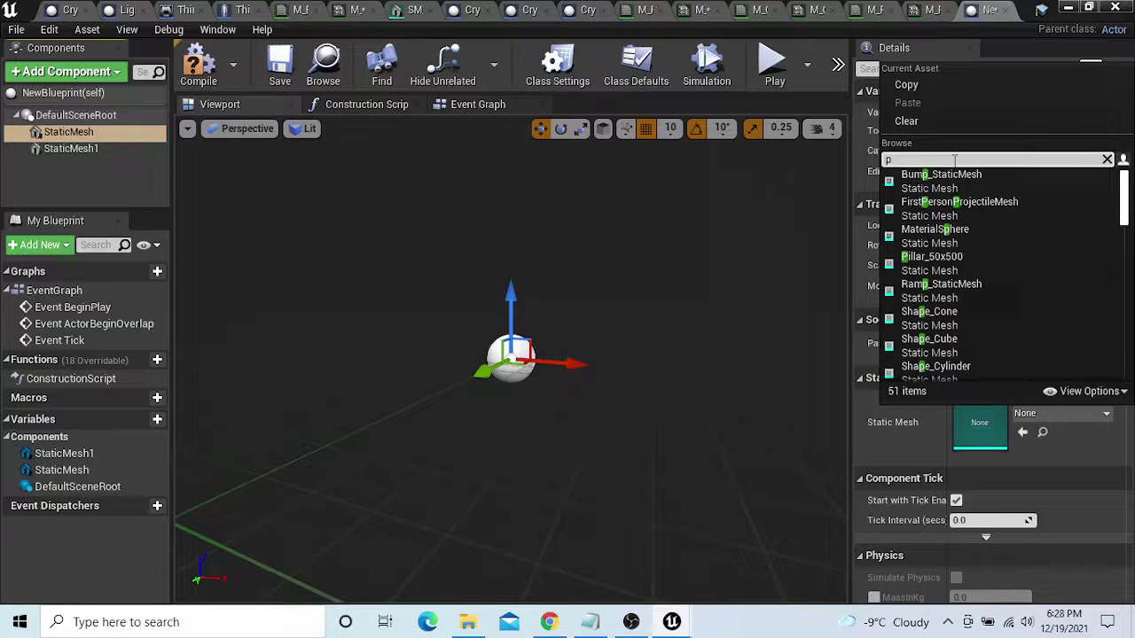
{"action": "type", "text": "y"}
{"action": "left_click", "coordinate": [968, 176]}
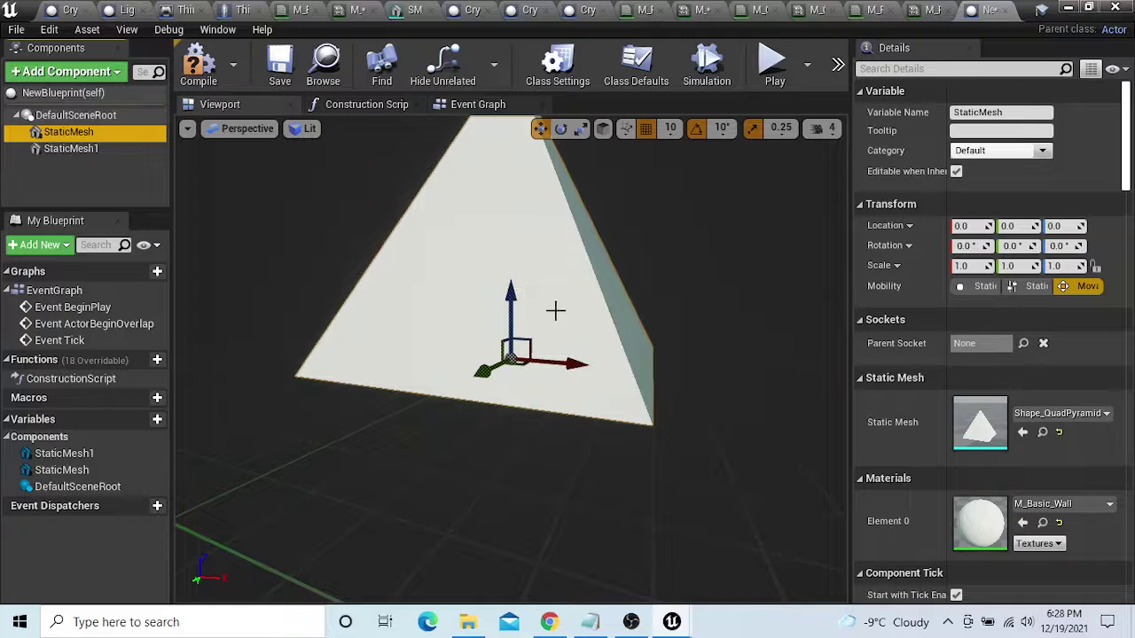
Scale the pyramid mesh down to 0.5 on the X, Y and Z axes
{"action": "left_click", "coordinate": [555, 310]}
{"action": "key", "text": "e"}
{"action": "key", "text": "w"}
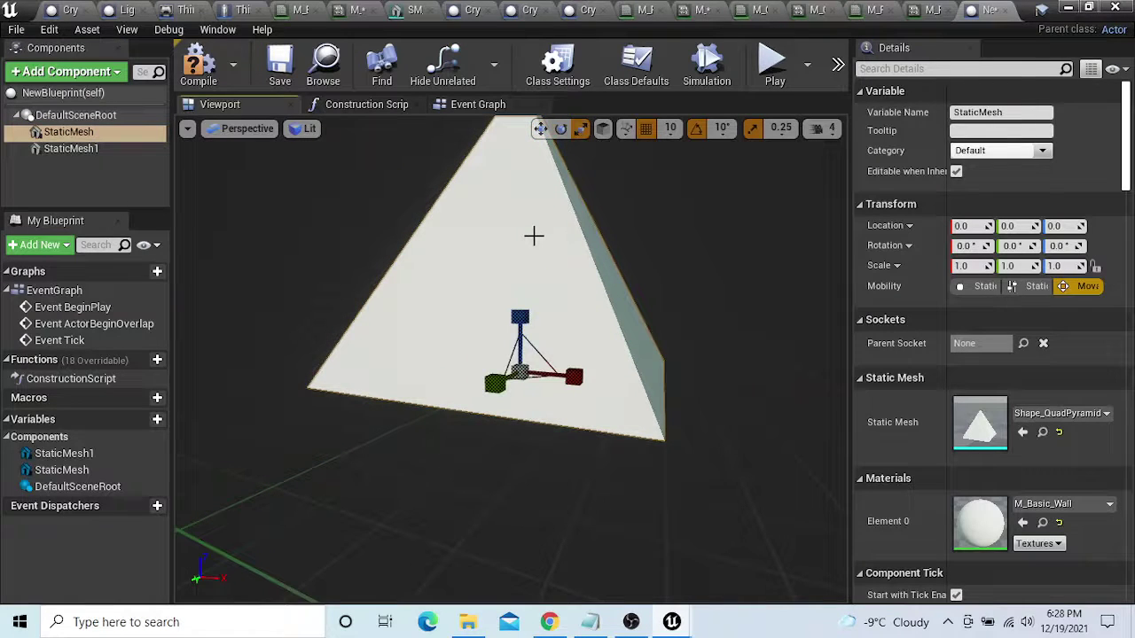
{"action": "key", "text": "r"}
{"action": "left_click_drag", "start_coordinate": [529, 338], "coordinate": [521, 353]}
{"action": "left_click_drag", "start_coordinate": [517, 299], "coordinate": [517, 270]}
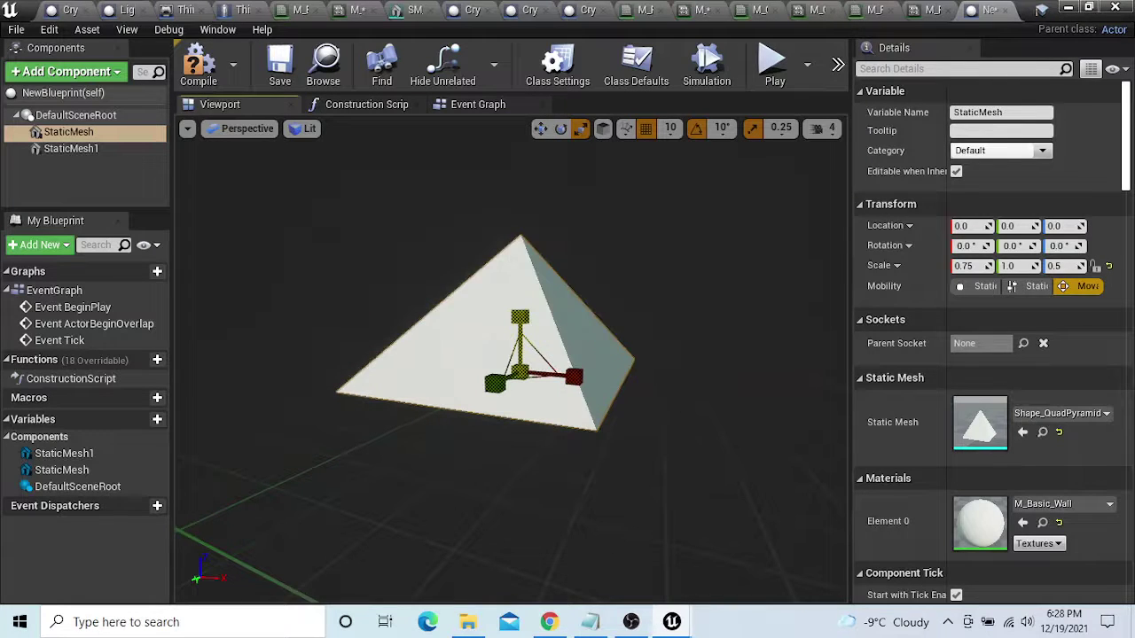
{"action": "left_click_drag", "start_coordinate": [549, 360], "coordinate": [515, 353]}
{"action": "right_click_drag", "start_coordinate": [510, 353], "coordinate": [550, 356]}
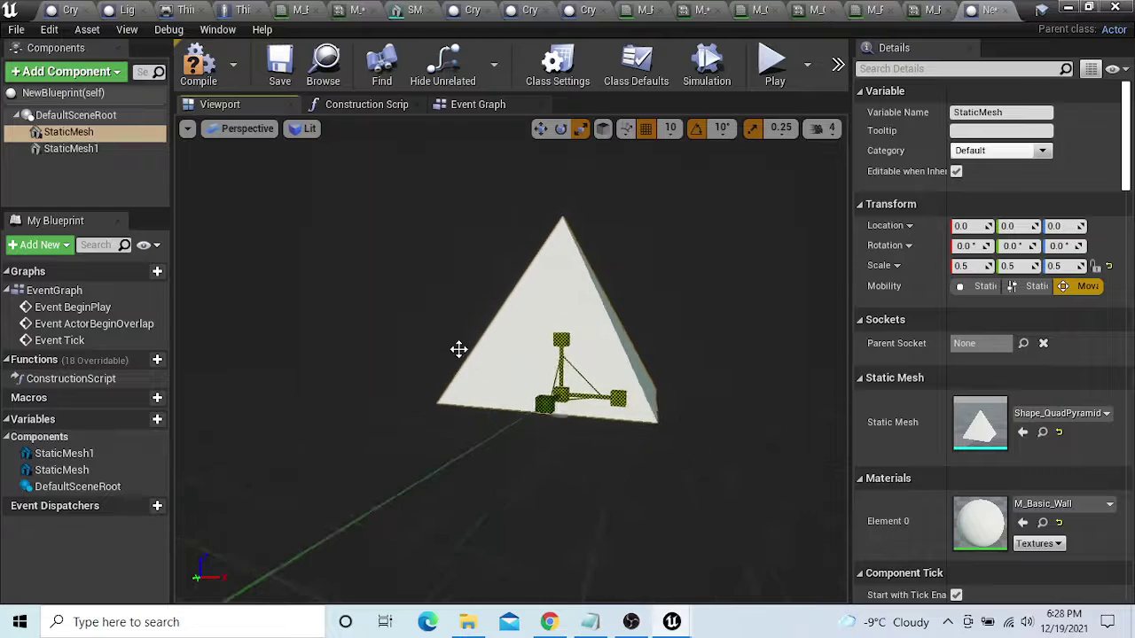
Try narrowing the pyramid to a scale of 0.25 on the X and Y axes
{"action": "scroll", "coordinate": [458, 350], "scroll_direction": "down", "scroll_amount": 5}
{"action": "left_click_drag", "start_coordinate": [590, 381], "coordinate": [567, 381]}
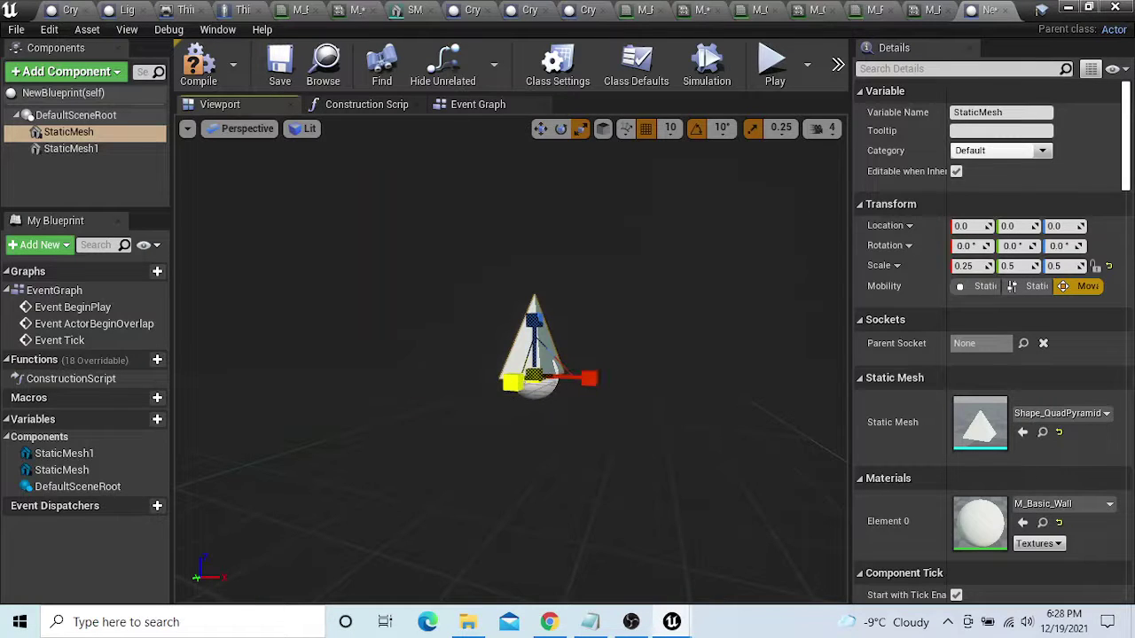
{"action": "right_click_drag", "start_coordinate": [480, 393], "coordinate": [417, 393]}
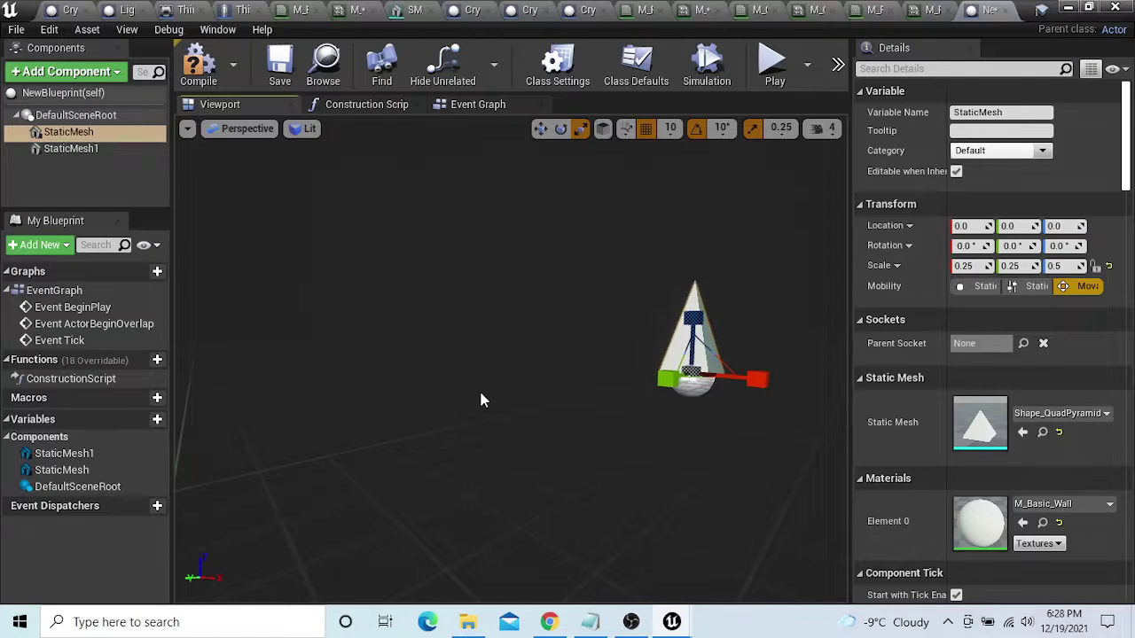
Examine the pyramid's proportions from several angles and distances in the Blueprint viewport
{"action": "key", "text": "Right"}
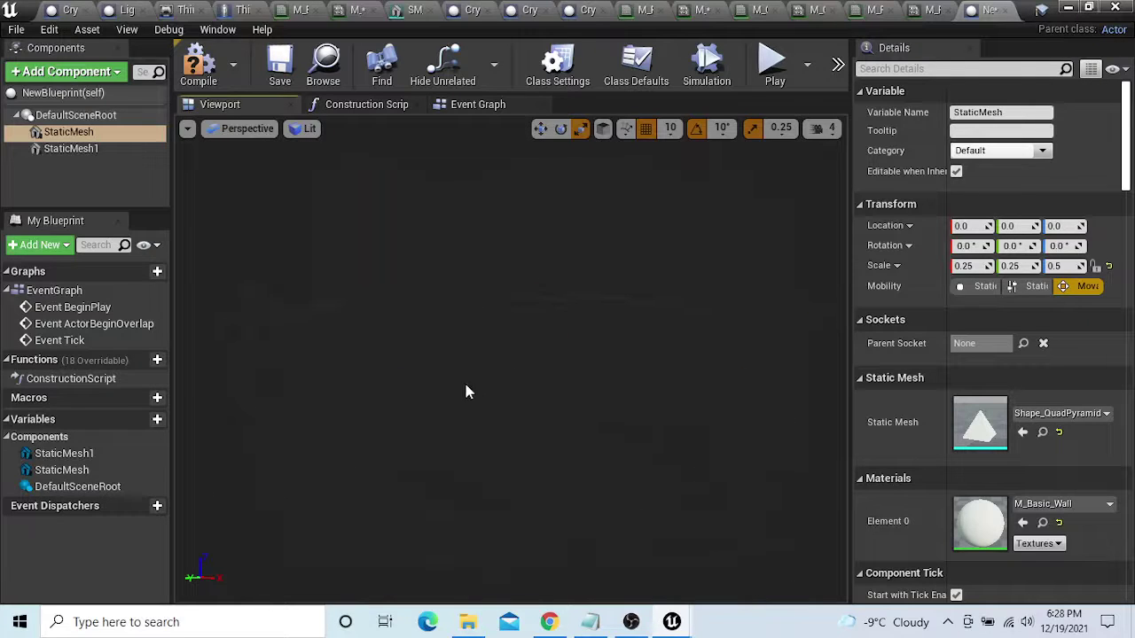
{"action": "key", "text": "Right"}
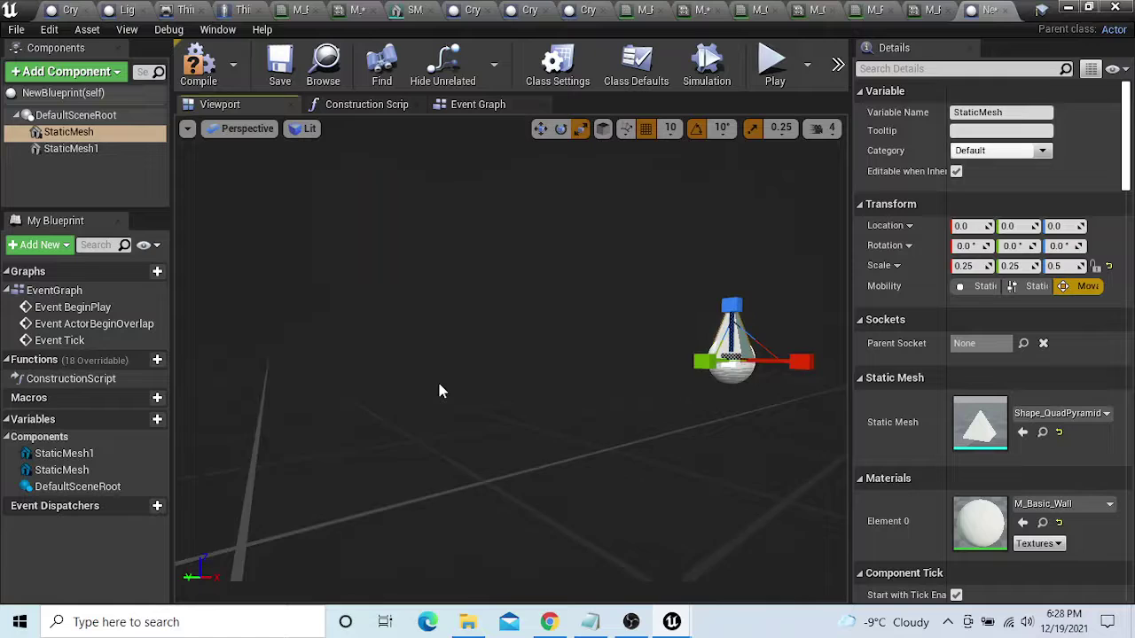
{"action": "key", "text": "Up"}
{"action": "right_click_drag", "start_coordinate": [440, 385], "coordinate": [342, 345]}
{"action": "key", "text": "Up"}
{"action": "key", "text": "Down"}
{"action": "key", "text": "Up"}
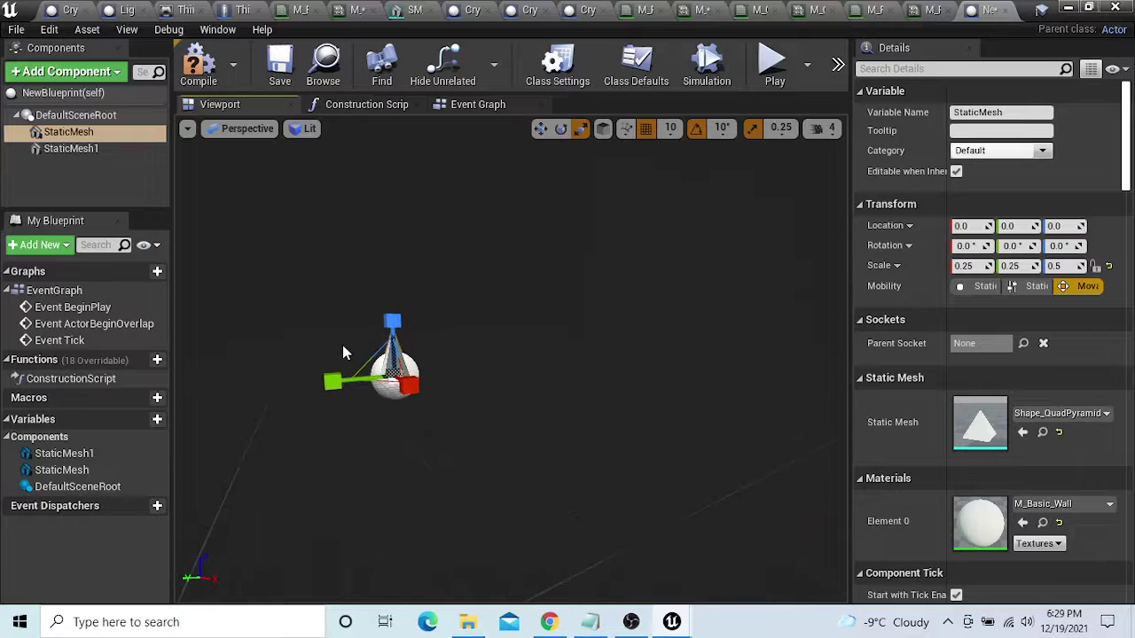
{"action": "key", "text": "Left"}
{"action": "key", "text": "Up"}
{"action": "key", "text": "Right"}
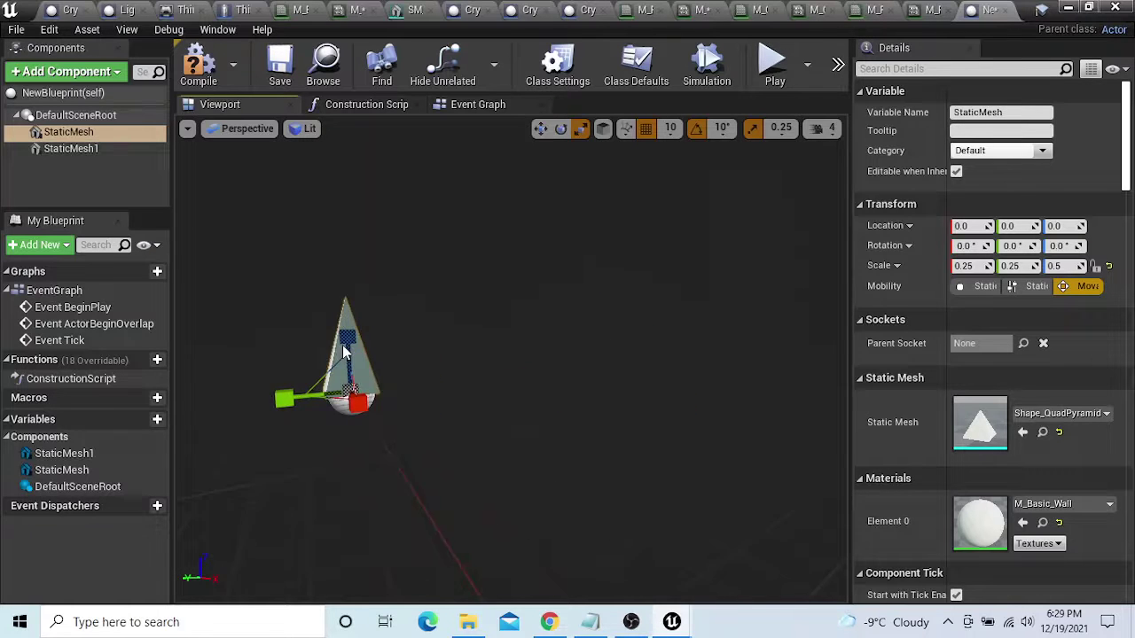
{"action": "key", "text": "Up"}
{"action": "key", "text": "Down"}
{"action": "scroll", "coordinate": [342, 345], "scroll_direction": "down", "scroll_amount": 5}
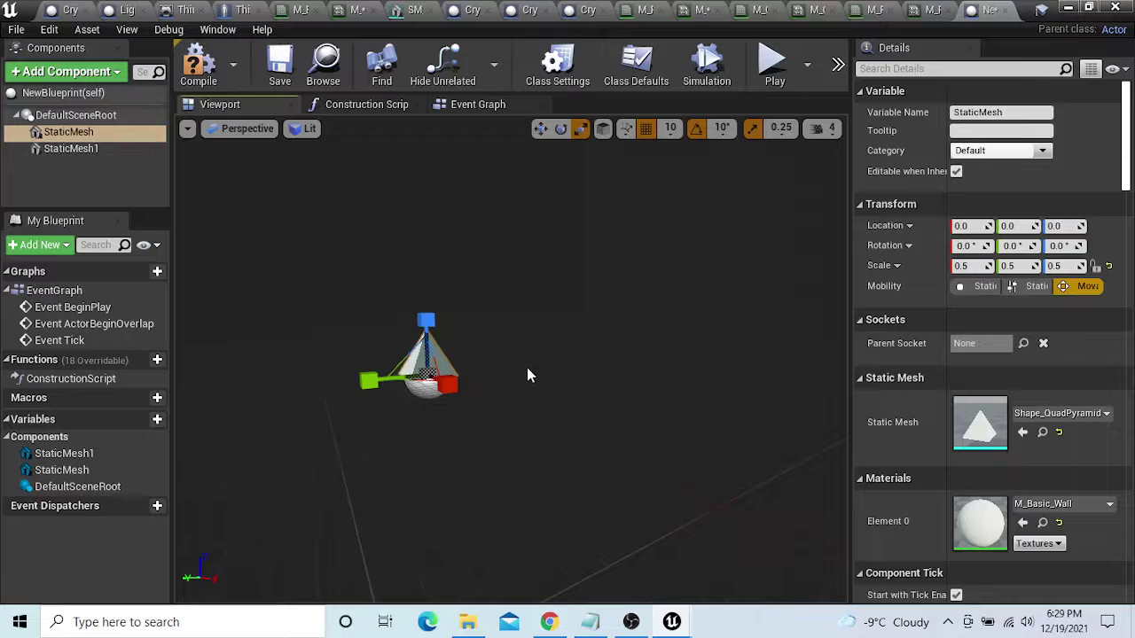
{"action": "right_click_drag", "start_coordinate": [527, 367], "coordinate": [508, 353]}
{"action": "scroll", "coordinate": [526, 365], "scroll_direction": "up", "scroll_amount": 3}
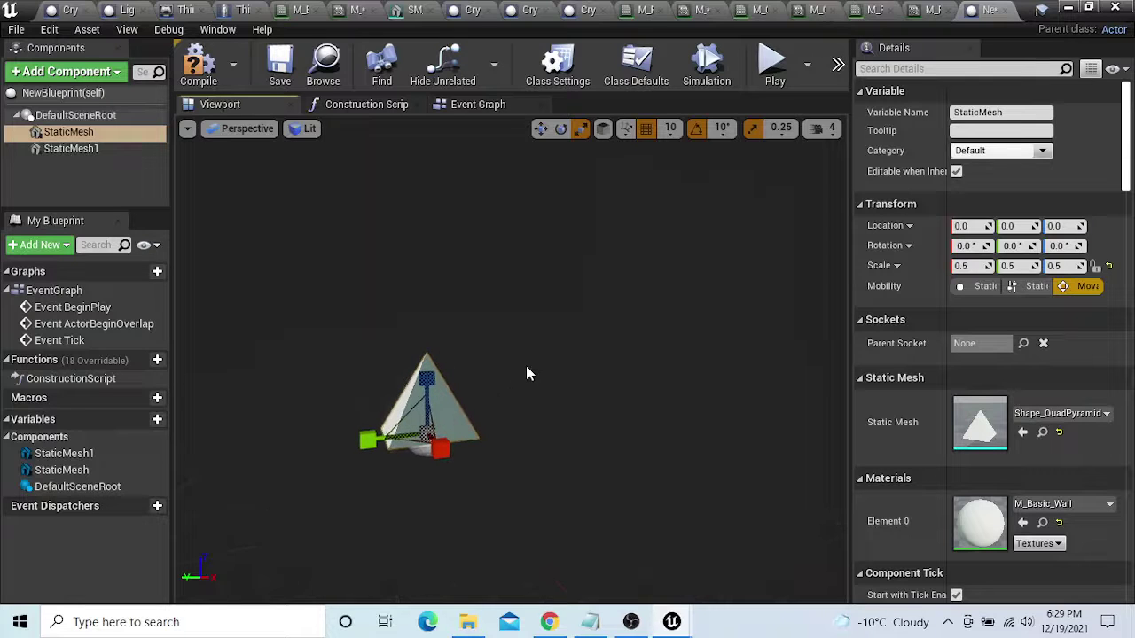
Assign the Shape_QuadPyramid mesh to the second Static Mesh component, StaticMesh1
{"action": "left_click", "coordinate": [75, 148]}
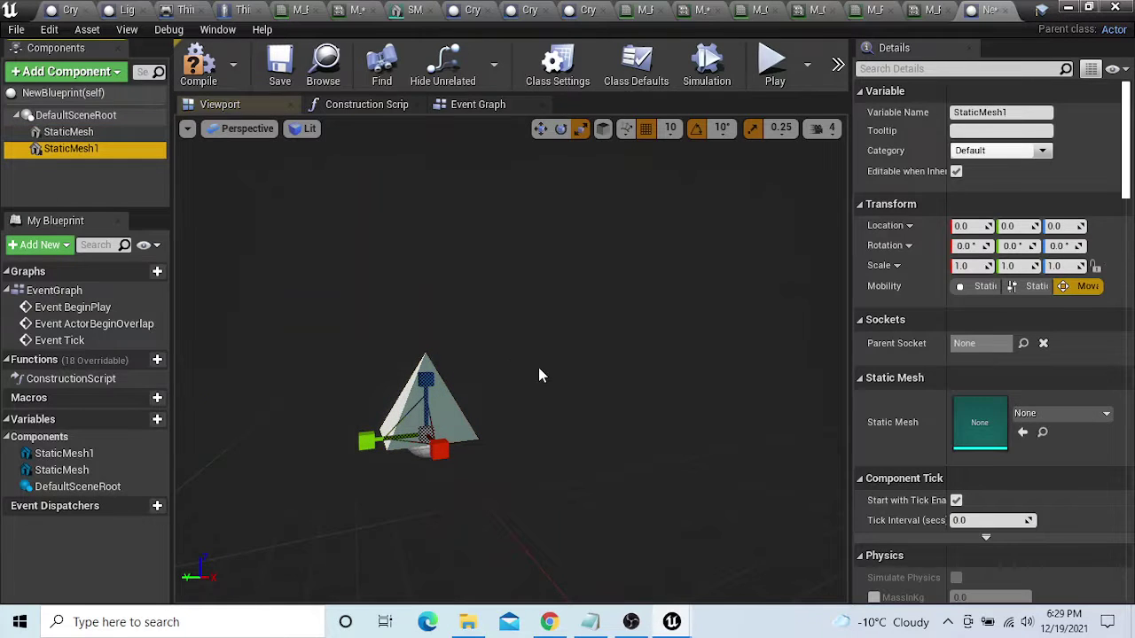
{"action": "left_click", "coordinate": [1064, 408]}
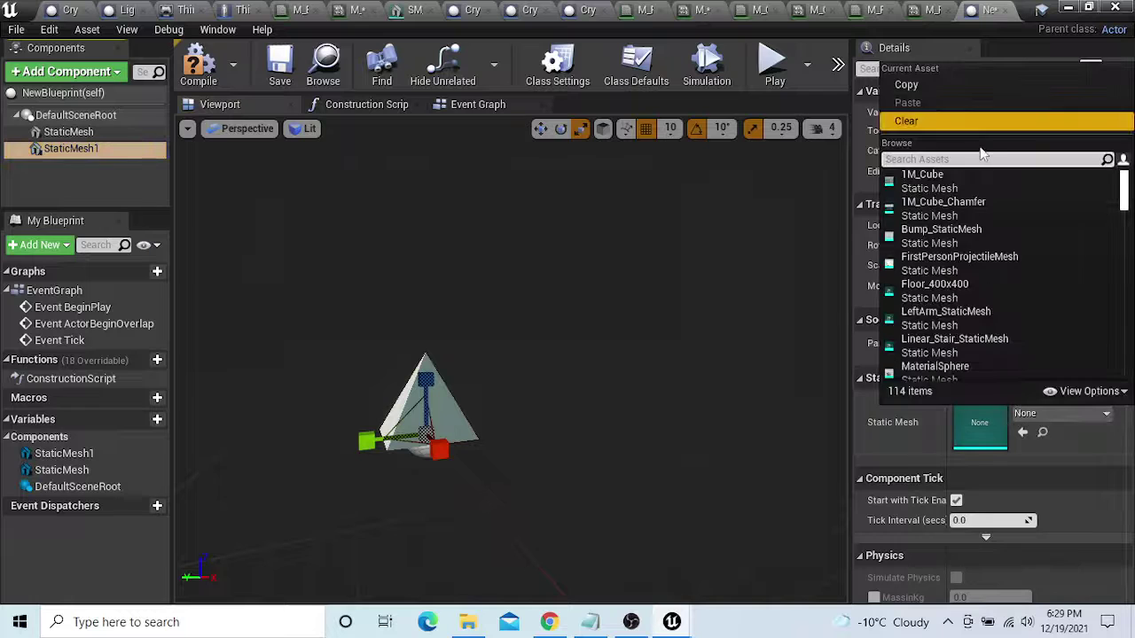
{"action": "type", "text": "py"}
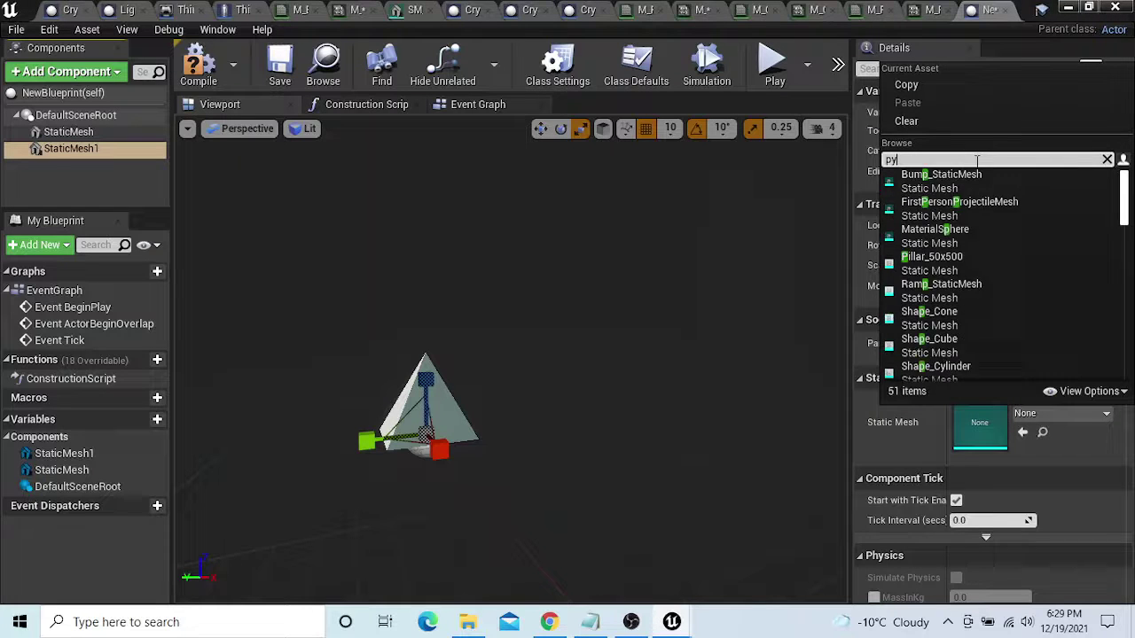
{"action": "left_click", "coordinate": [986, 181]}
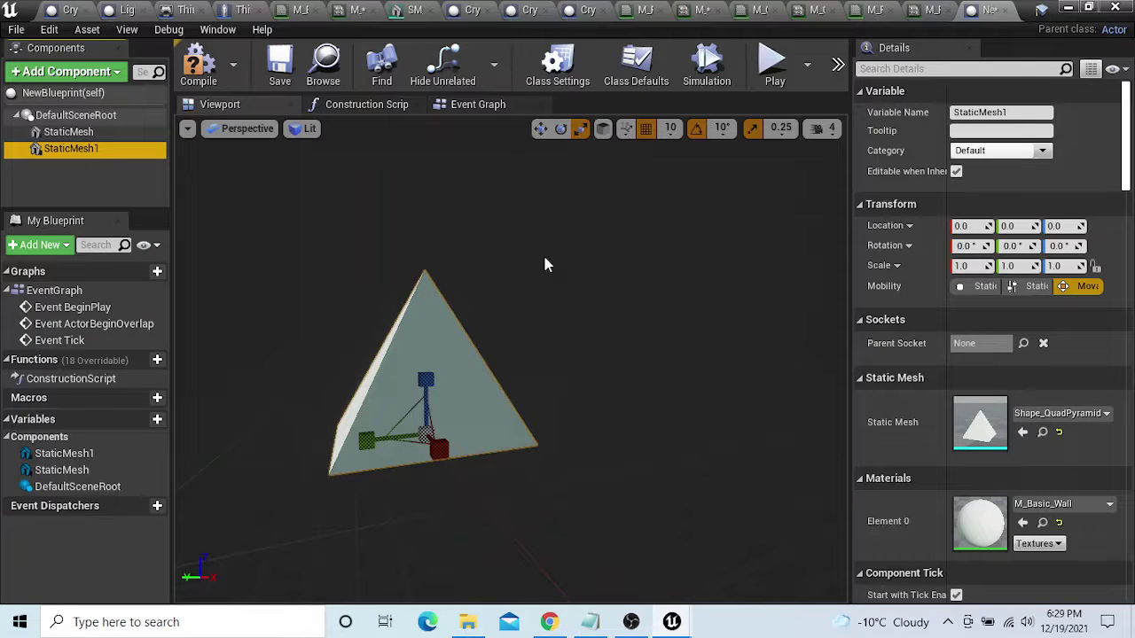
Rotate the second pyramid to -180 degrees about the X axis so that it points downward
{"action": "left_click", "coordinate": [561, 128]}
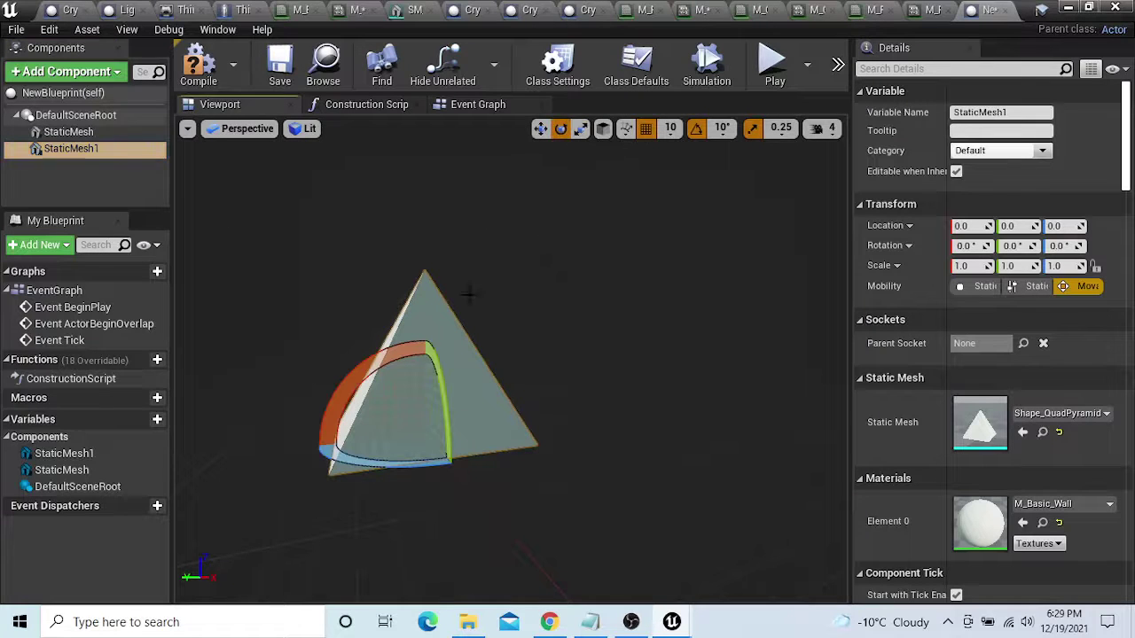
{"action": "left_click_drag", "start_coordinate": [355, 391], "coordinate": [296, 295]}
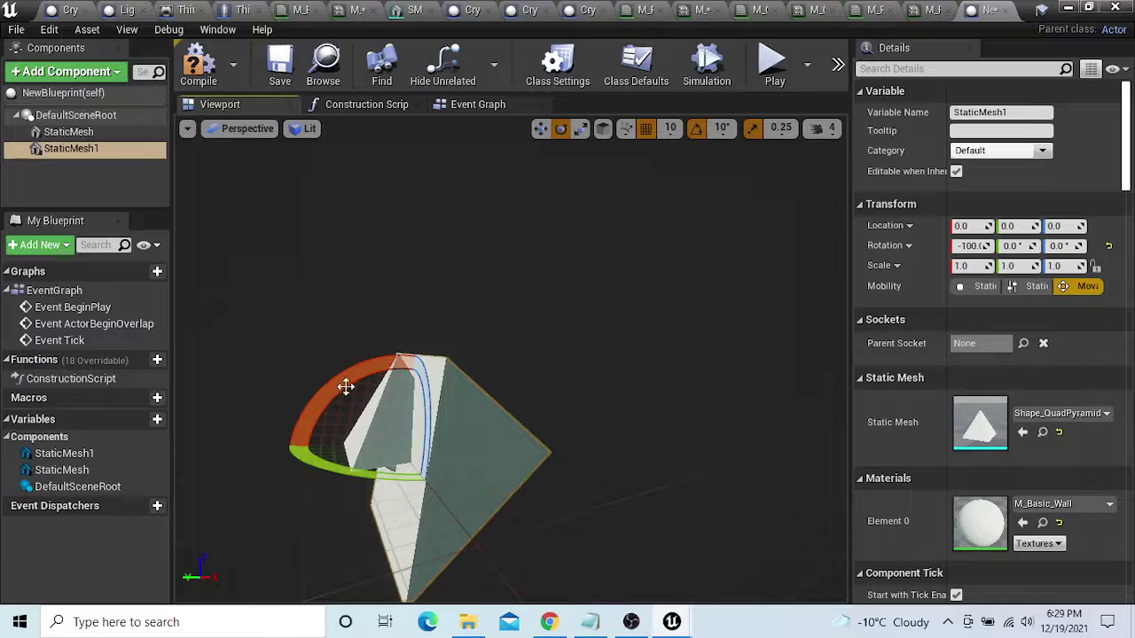
{"action": "left_click_drag", "start_coordinate": [346, 387], "coordinate": [371, 345]}
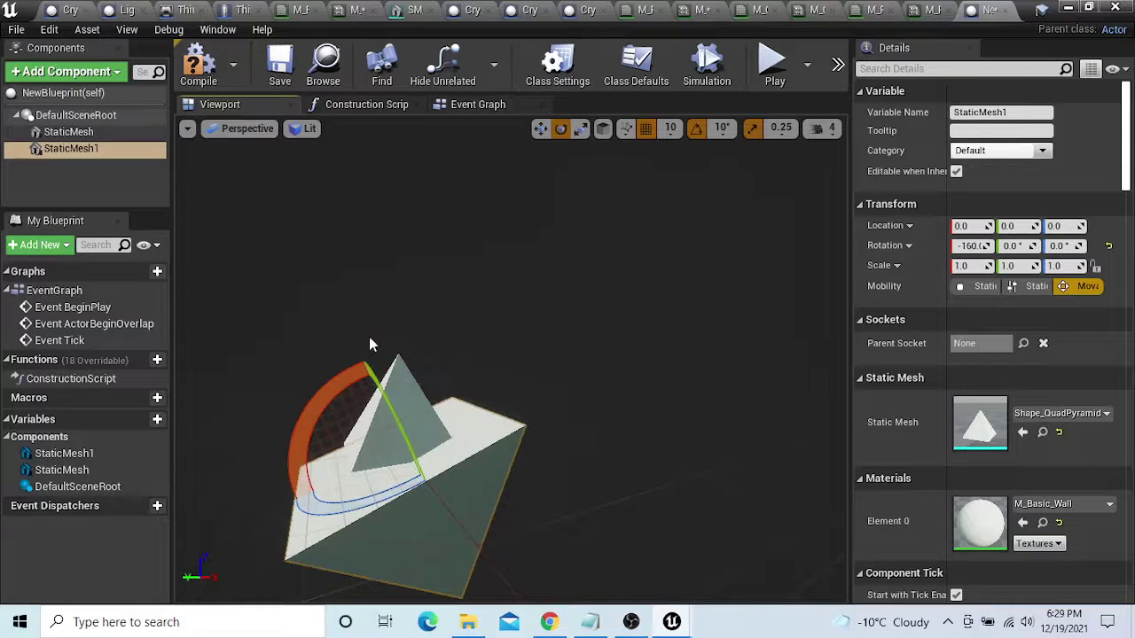
{"action": "mouse_move", "coordinate": [348, 384]}
{"action": "left_mouse_down"}
{"action": "mouse_move", "coordinate": [390, 497]}
{"action": "mouse_move", "coordinate": [417, 530]}
{"action": "mouse_move", "coordinate": [326, 402]}
{"action": "mouse_move", "coordinate": [362, 401]}
{"action": "mouse_move", "coordinate": [351, 388]}
{"action": "left_mouse_up"}
Scale the inverted pyramid to 0.5 on the X, Y and Z axes and compile the Blueprint
{"action": "key", "text": "r"}
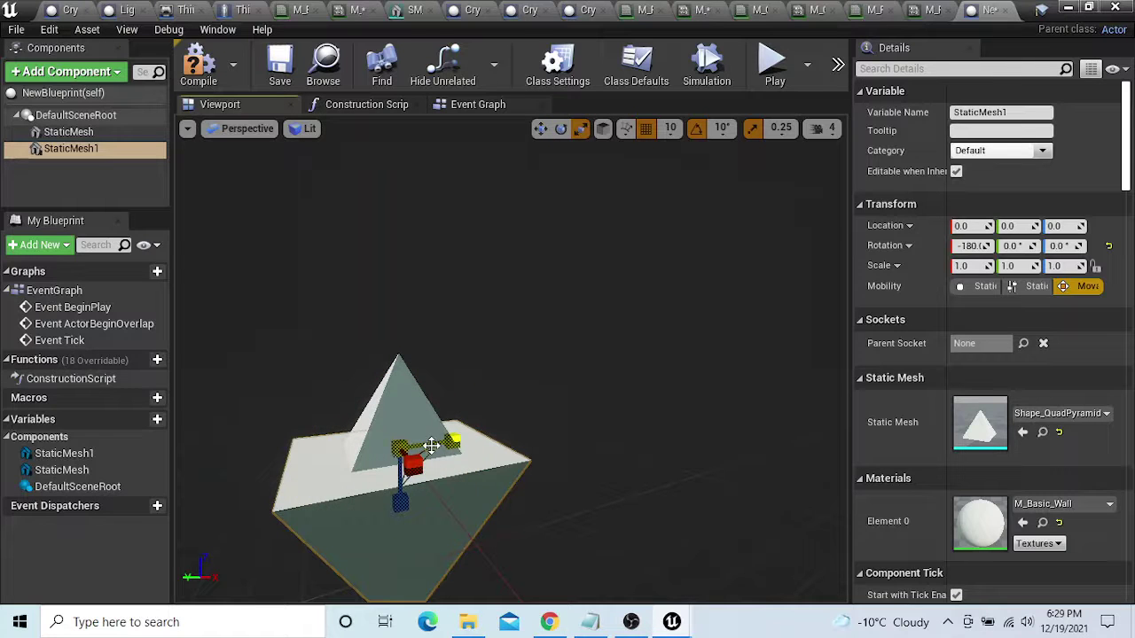
{"action": "left_click_drag", "start_coordinate": [431, 446], "coordinate": [406, 493]}
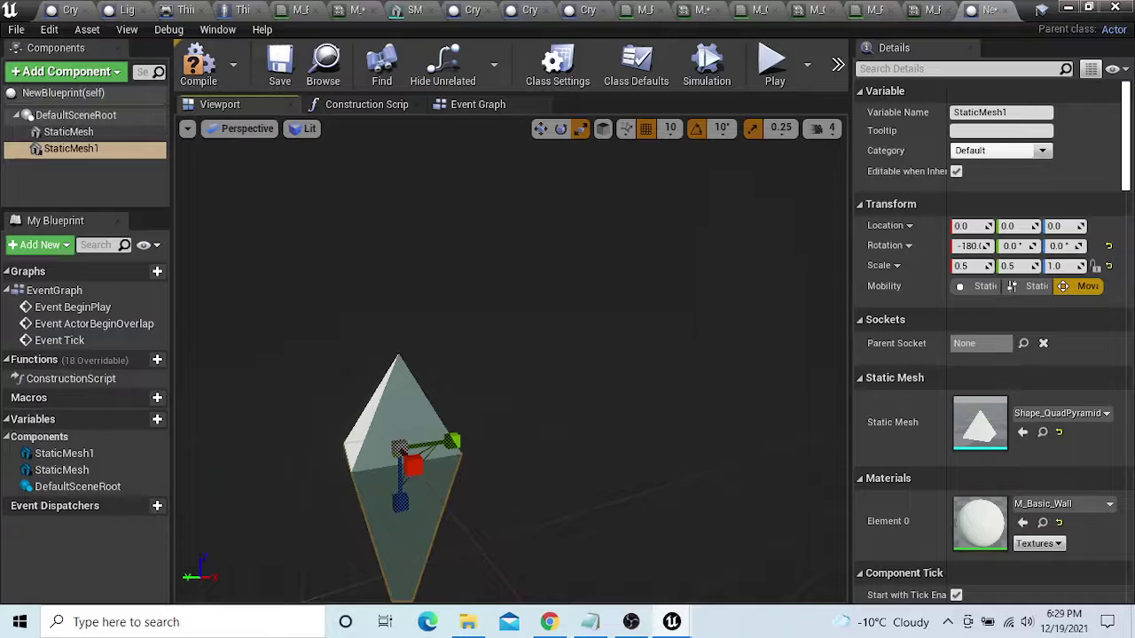
{"action": "right_click_drag", "start_coordinate": [443, 426], "coordinate": [426, 483]}
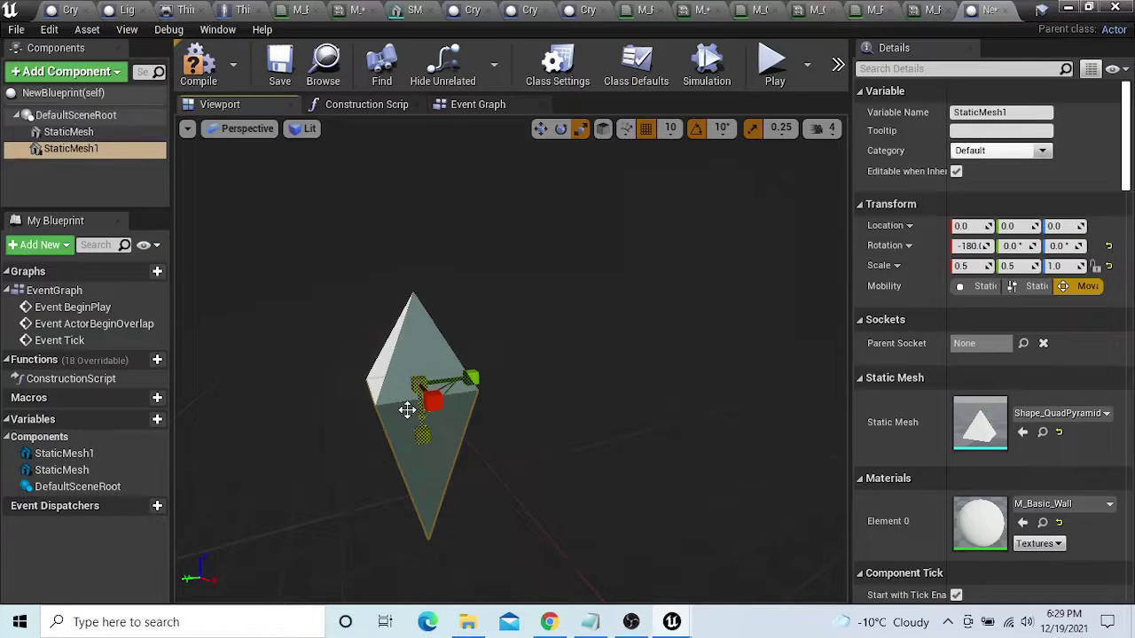
{"action": "left_click_drag", "start_coordinate": [406, 410], "coordinate": [404, 420]}
{"action": "right_click_drag", "start_coordinate": [497, 406], "coordinate": [479, 412]}
{"action": "left_click", "coordinate": [202, 76]}
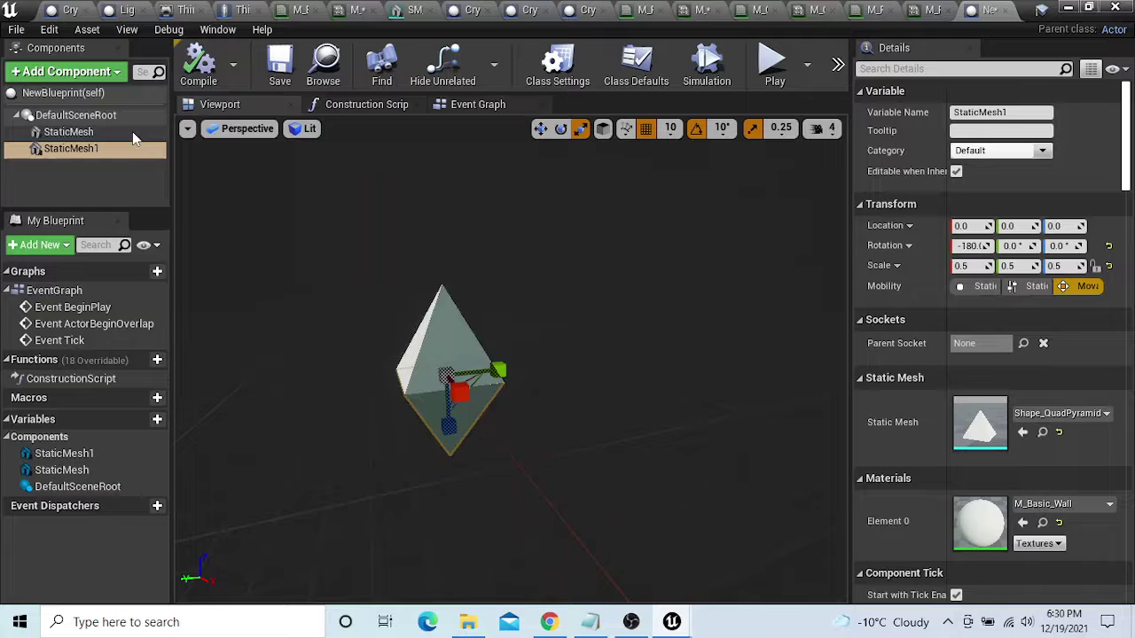
Add a Point Light component under DefaultSceneRoot, keeping its default name
{"action": "left_click", "coordinate": [111, 150]}
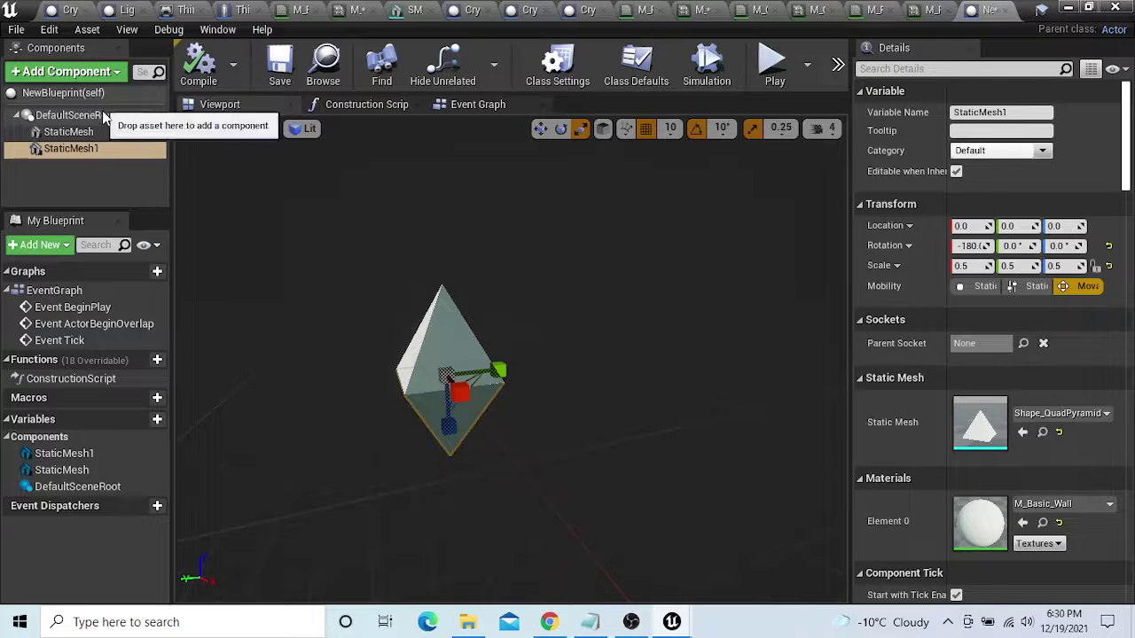
{"action": "left_click", "coordinate": [80, 116]}
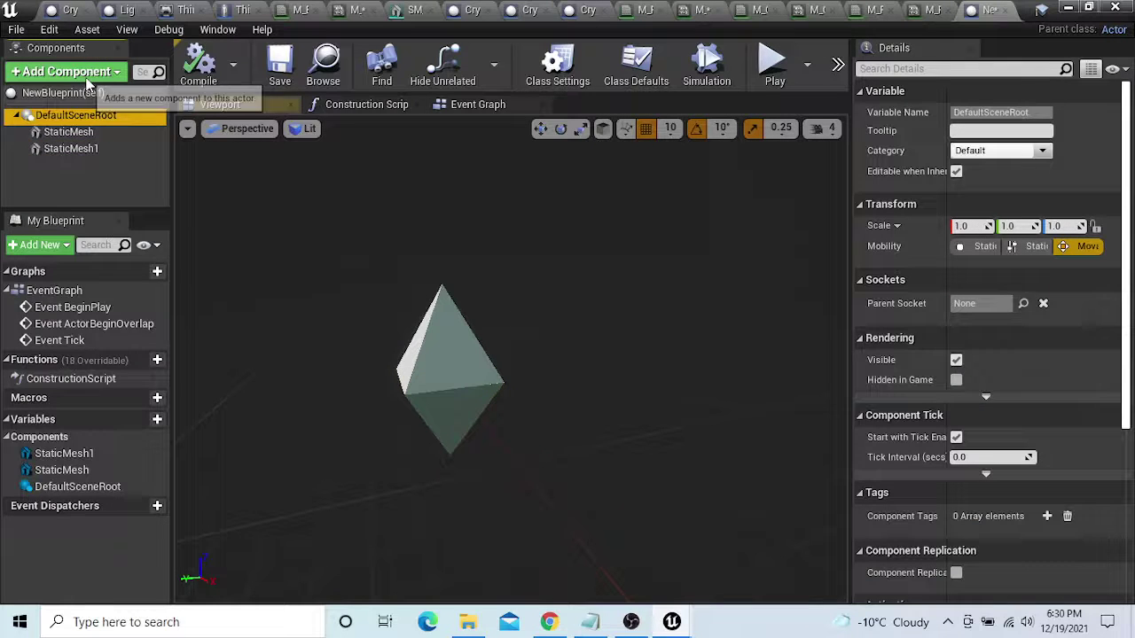
{"action": "left_click", "coordinate": [64, 71]}
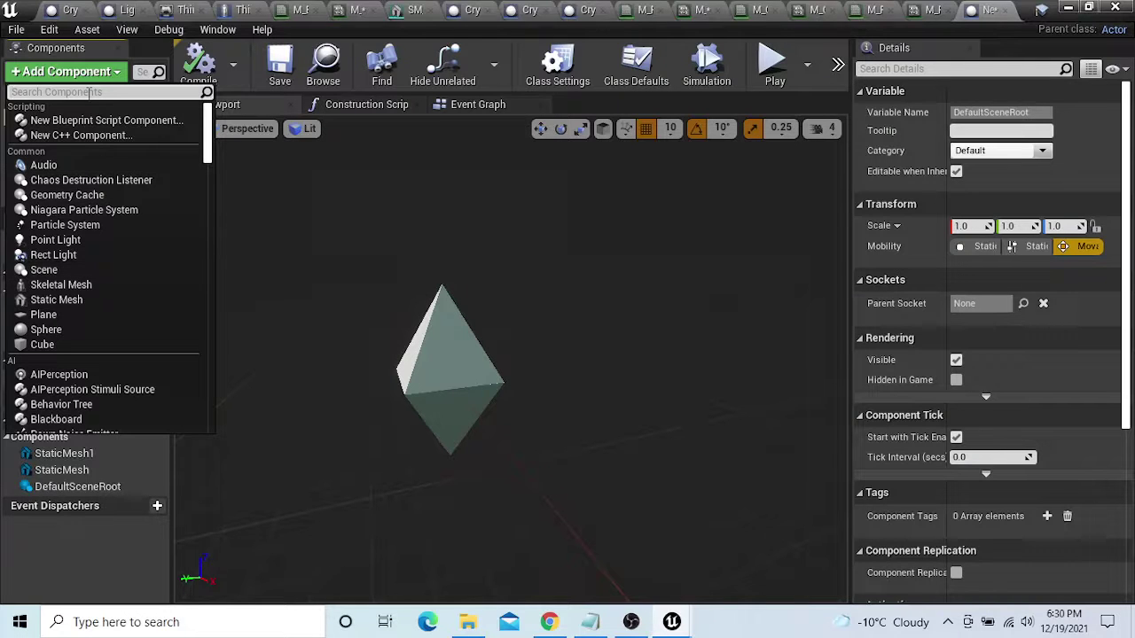
{"action": "type", "text": "o"}
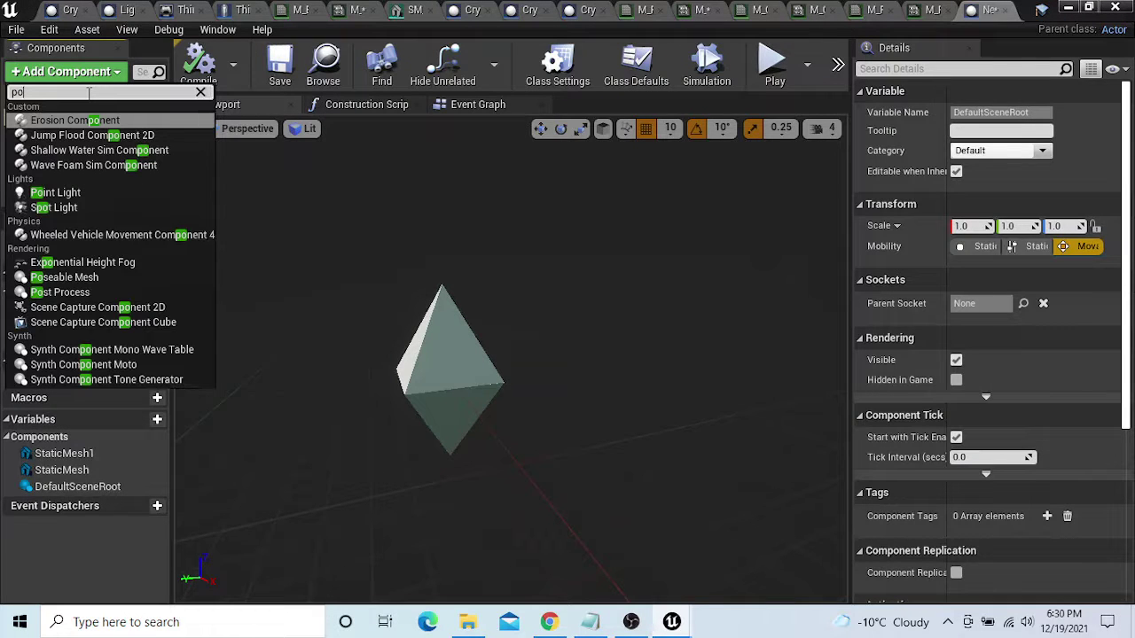
{"action": "left_click", "coordinate": [81, 192]}
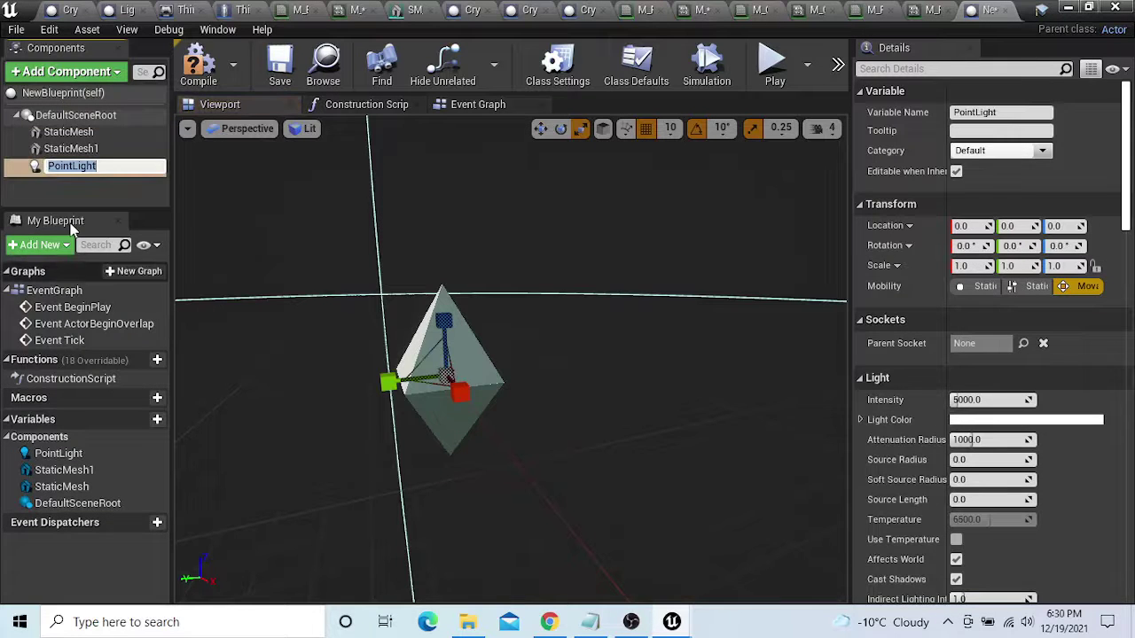
{"action": "left_click", "coordinate": [53, 183]}
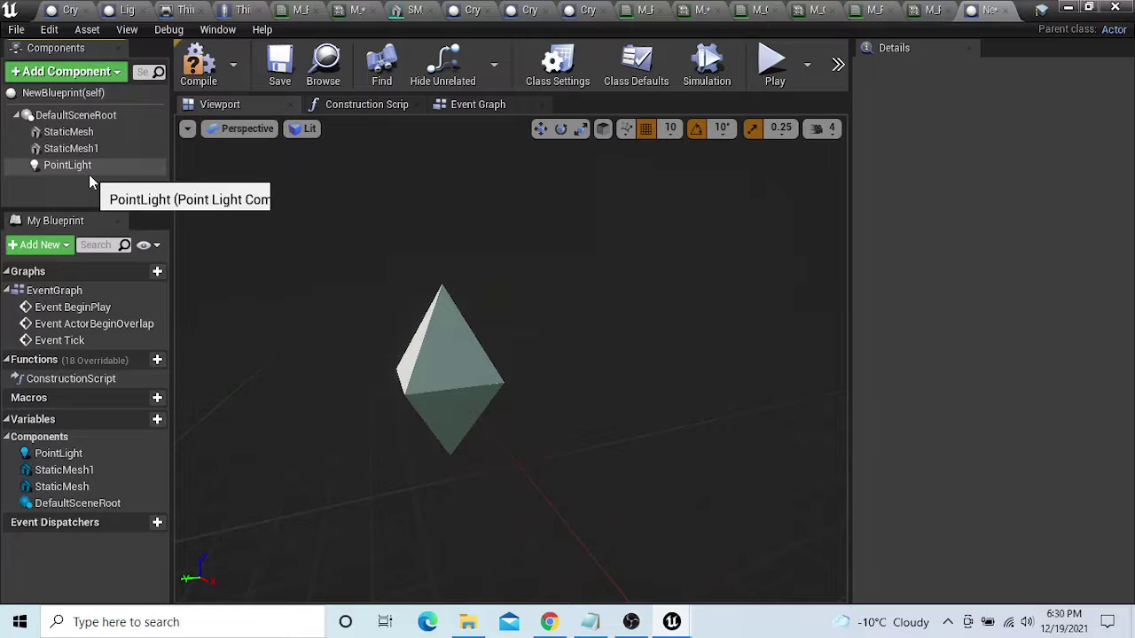
{"action": "left_click", "coordinate": [89, 169]}
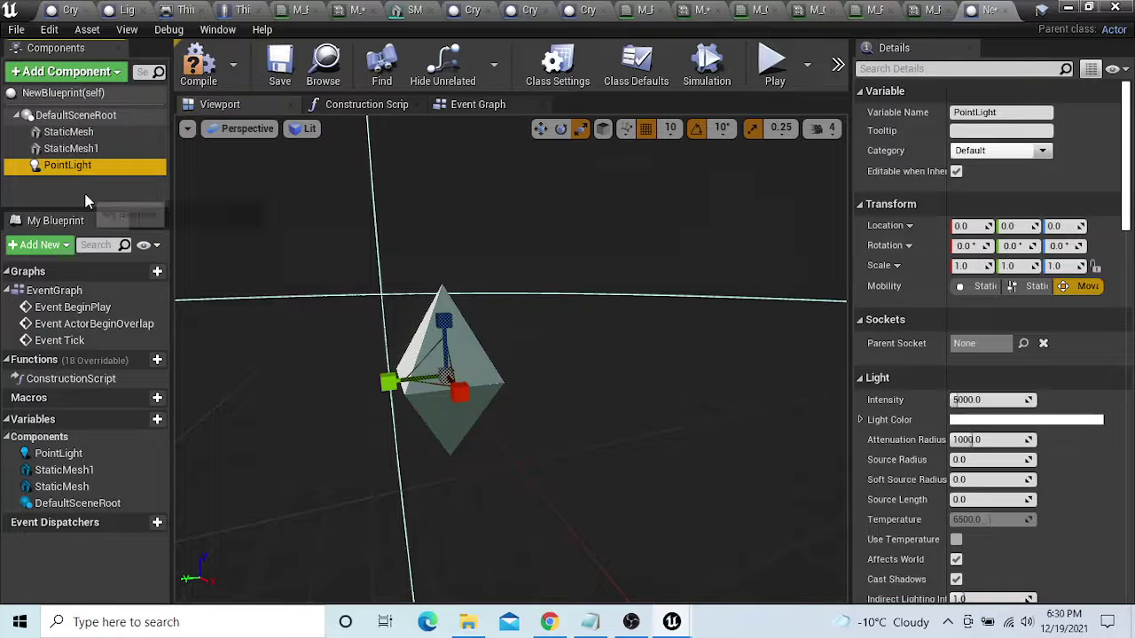
{"action": "left_click", "coordinate": [402, 139]}
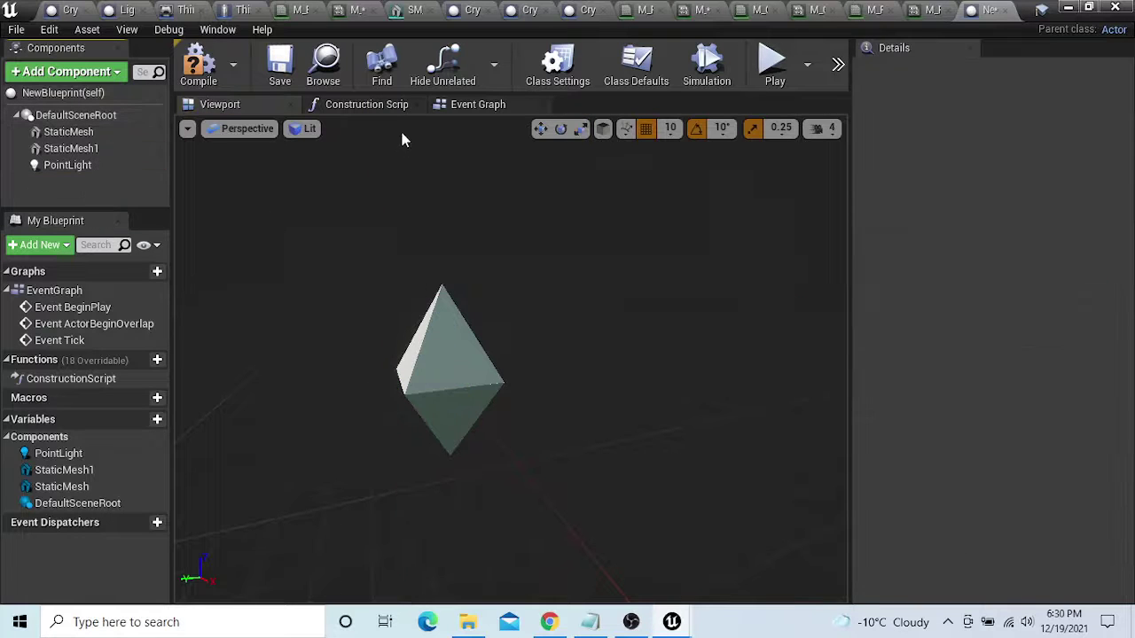
{"action": "left_click", "coordinate": [70, 165]}
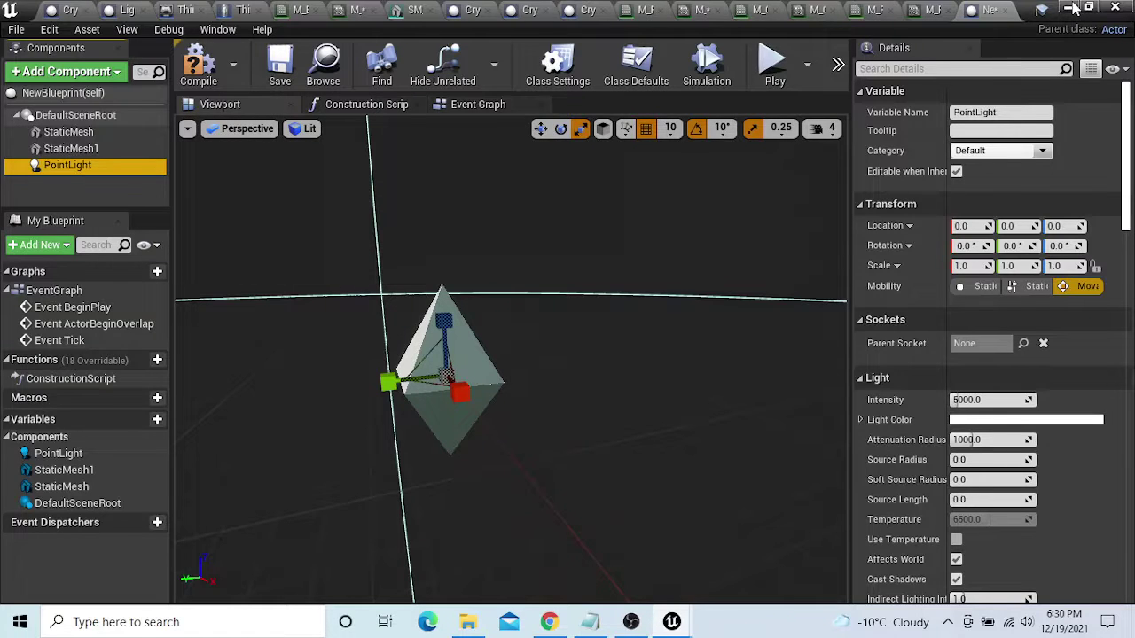
Return to the level editor and create a new material named M_GOLD in the Crystal folder
{"action": "left_click", "coordinate": [1071, 8]}
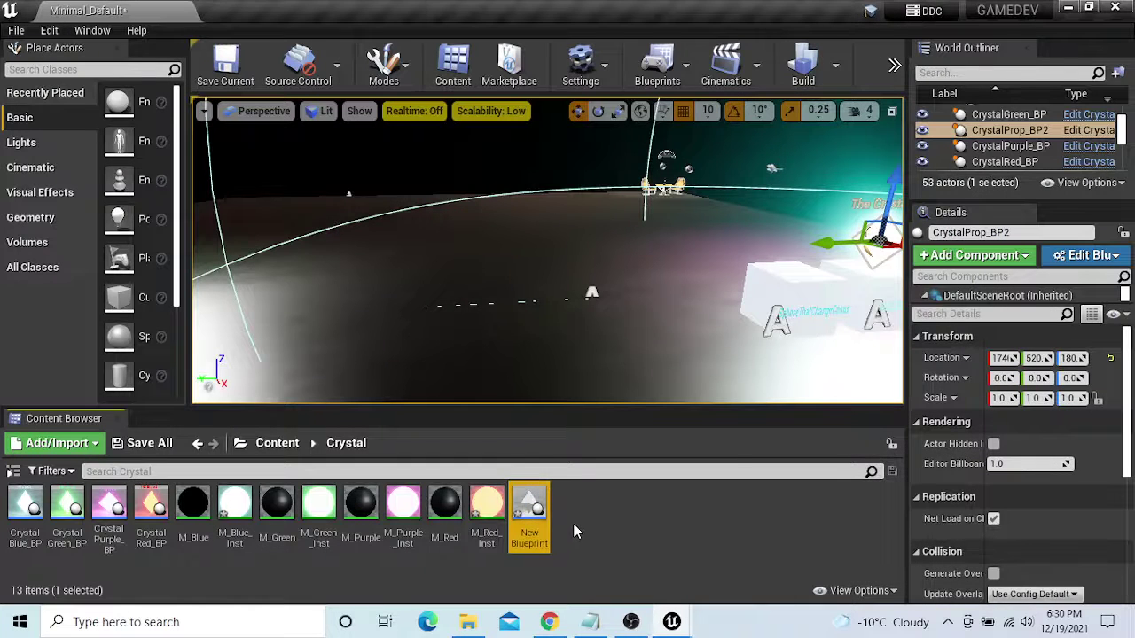
{"action": "right_click", "coordinate": [575, 530]}
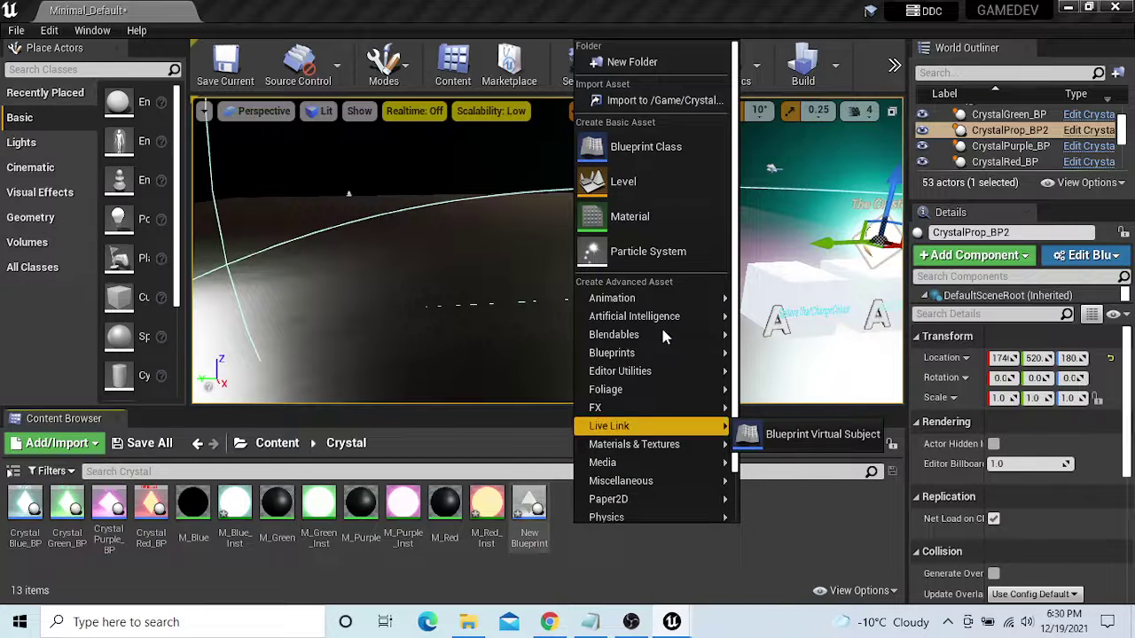
{"action": "left_click", "coordinate": [662, 216]}
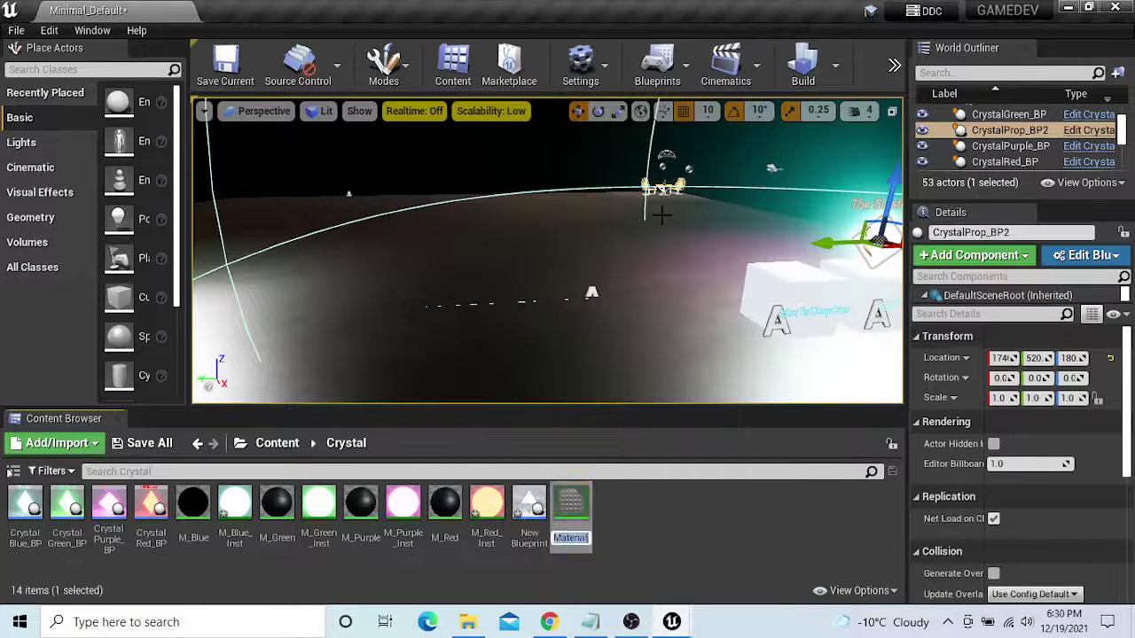
{"action": "key", "text": "BackSpace"}
{"action": "type", "text": "M"}
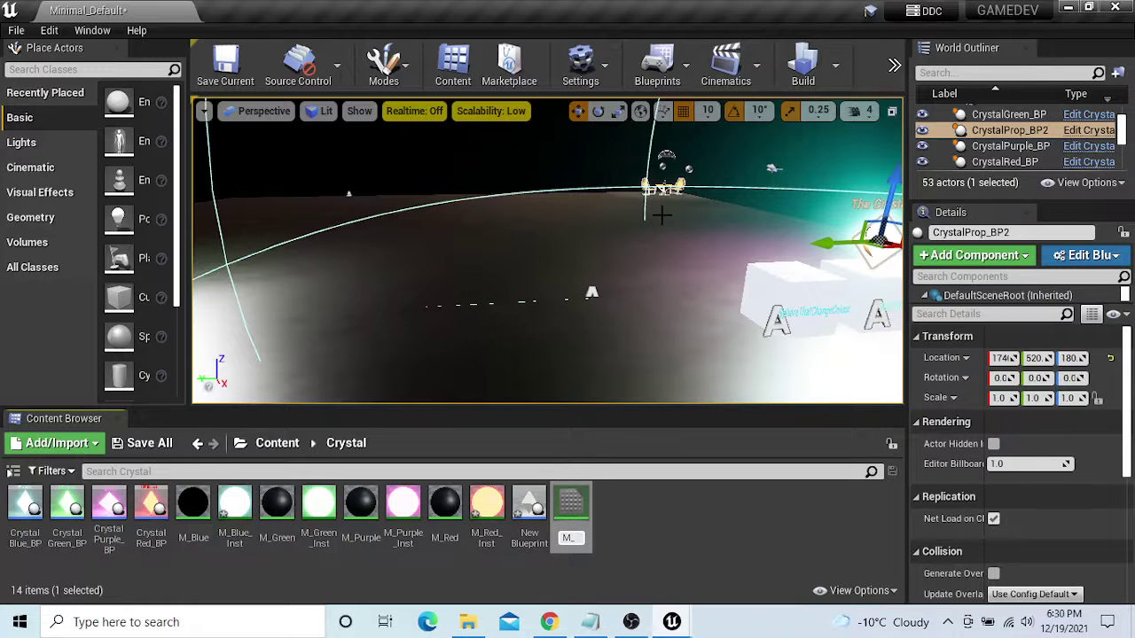
{"action": "type", "text": "_GOLD"}
{"action": "key", "text": "Return"}
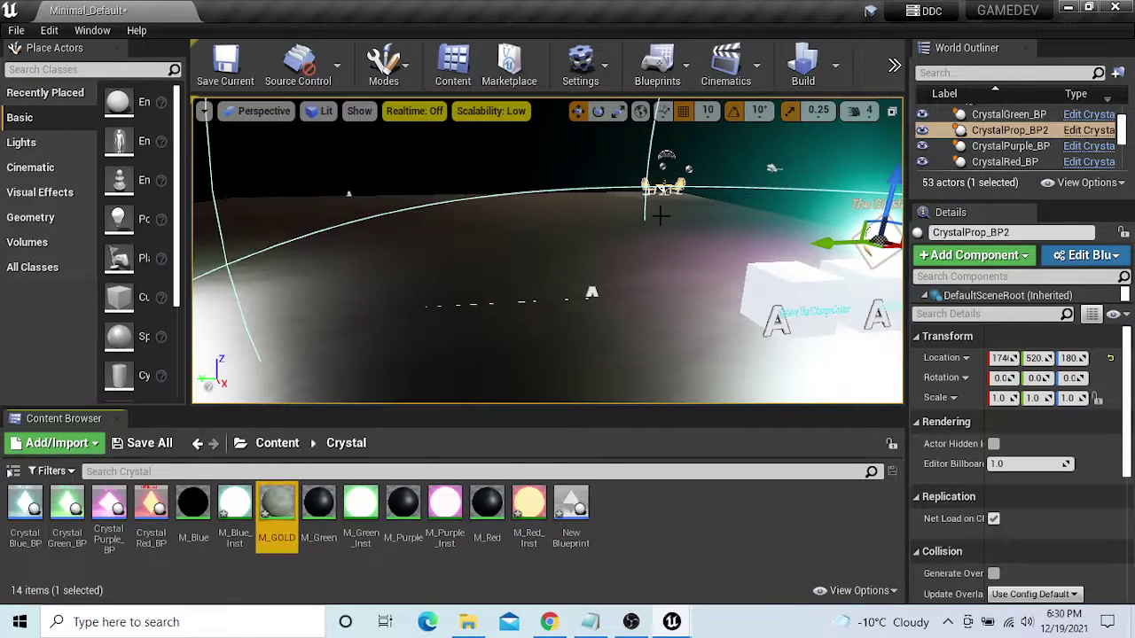
Open the M_GOLD material and add a Constant node with a Constant3Vector node above it
{"action": "double_click", "coordinate": [270, 538]}
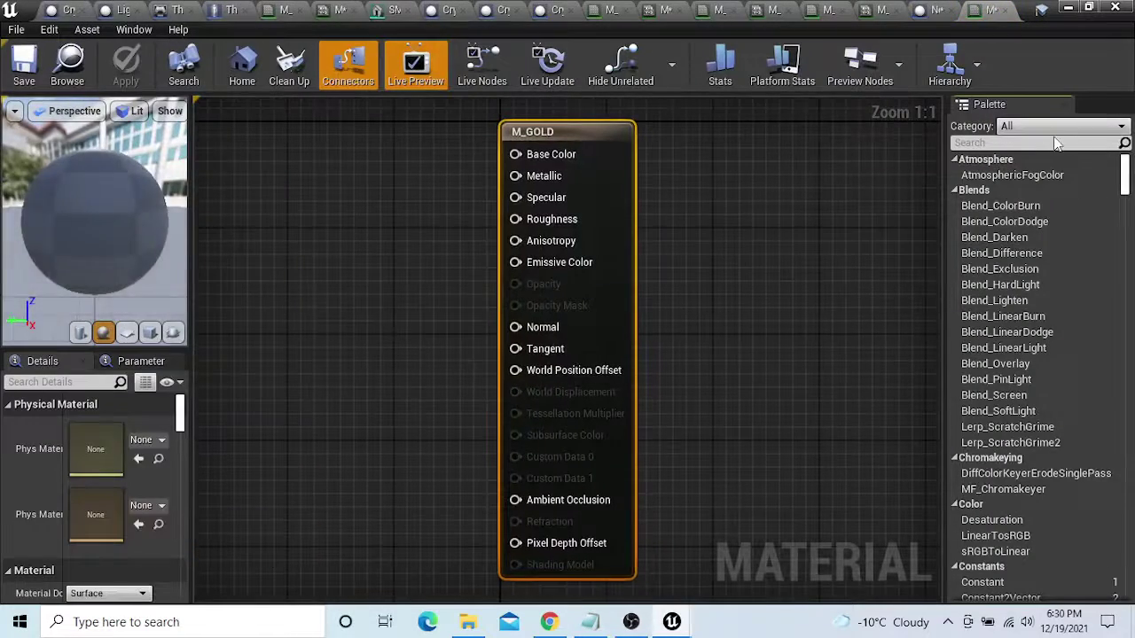
{"action": "left_click", "coordinate": [1055, 144]}
{"action": "type", "text": "co"}
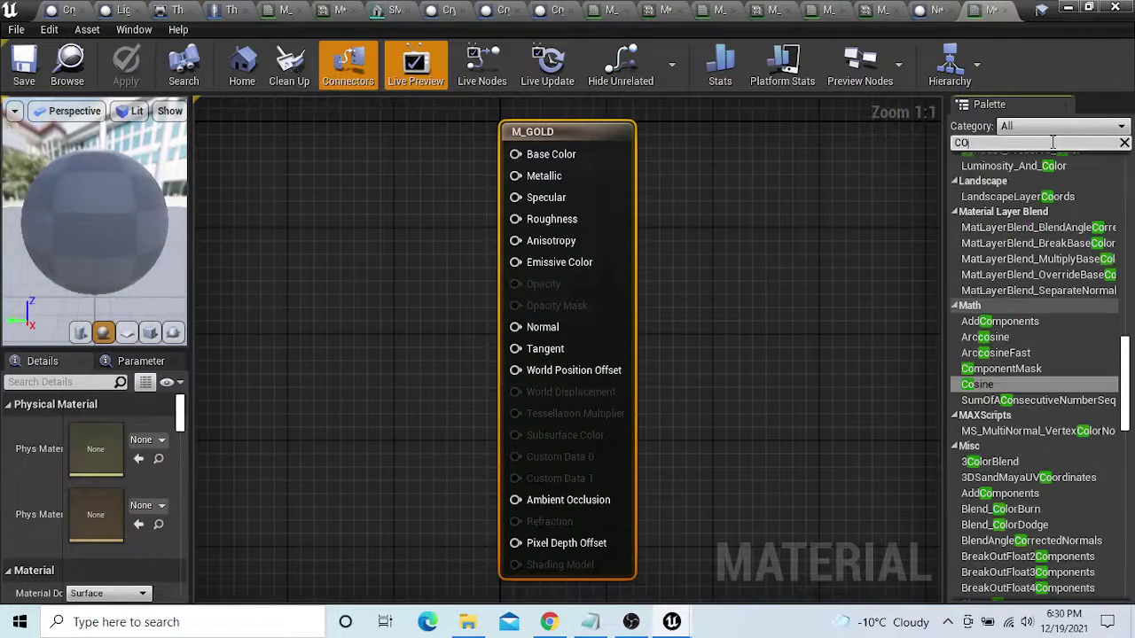
{"action": "type", "text": "n"}
{"action": "left_click_drag", "start_coordinate": [985, 176], "coordinate": [321, 299]}
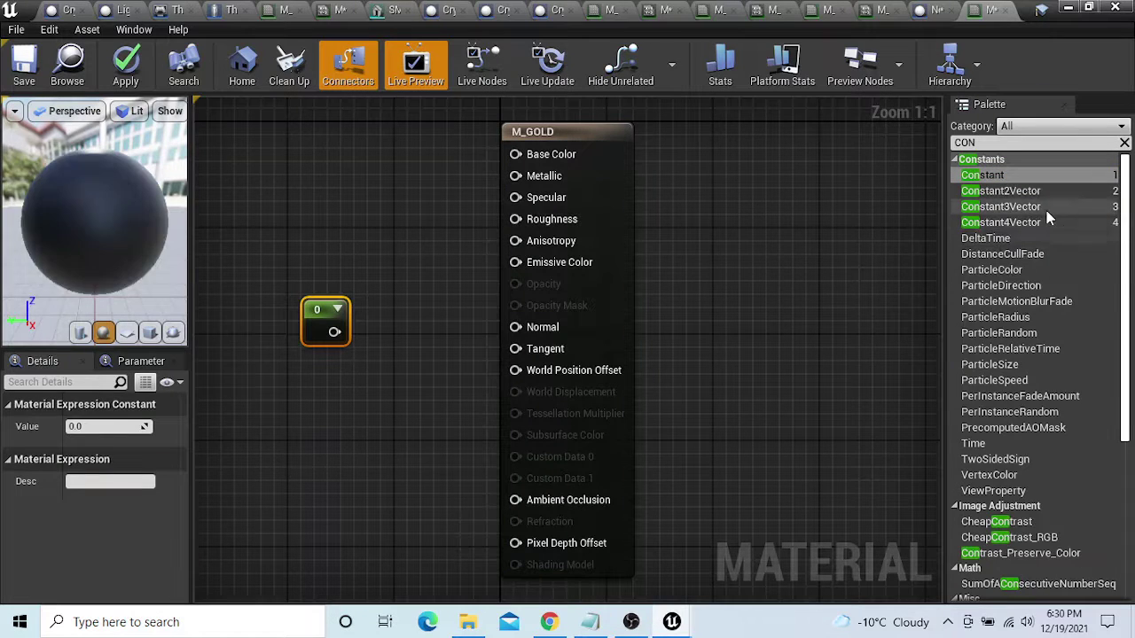
{"action": "left_click_drag", "start_coordinate": [1047, 211], "coordinate": [328, 217]}
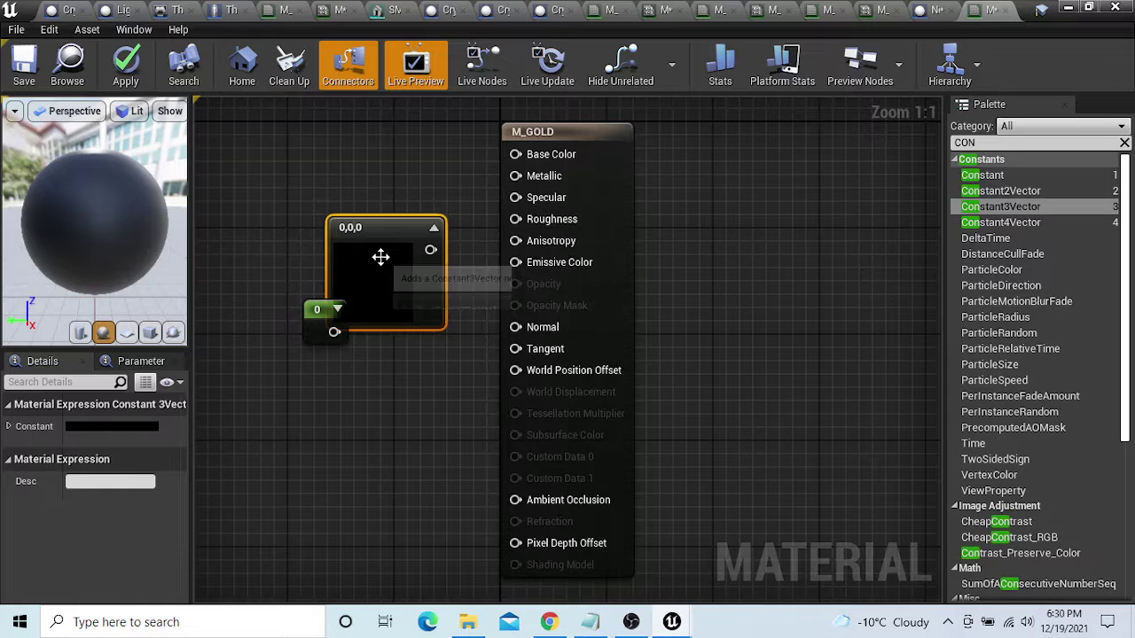
{"action": "left_click_drag", "start_coordinate": [381, 257], "coordinate": [368, 203]}
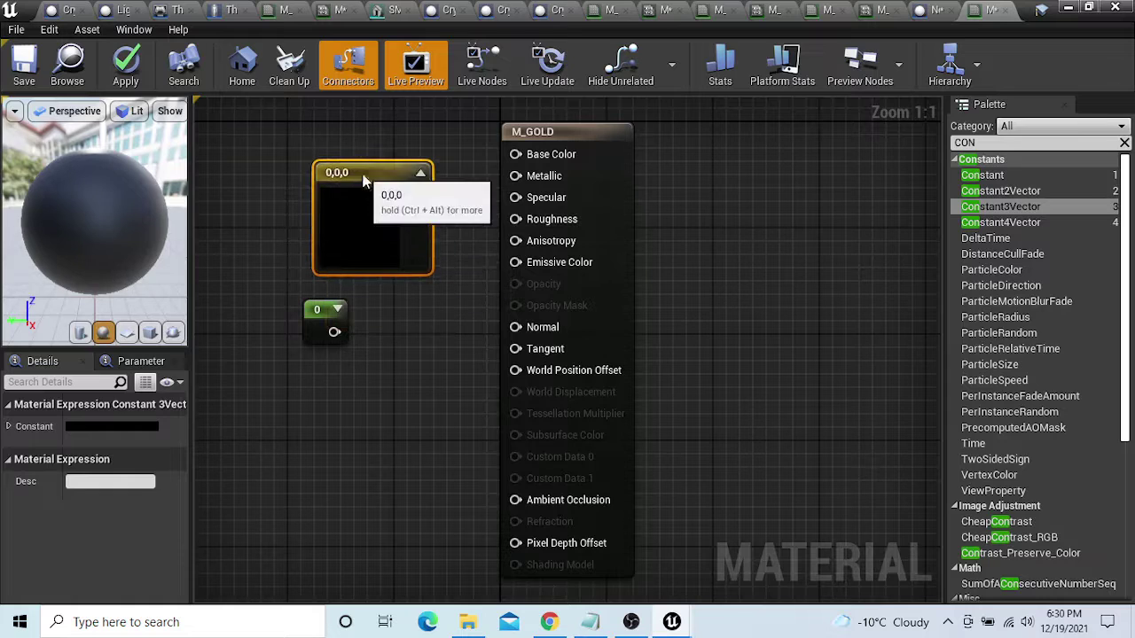
Add a Multiply node between the constants and the M_GOLD node, moving the Constant3Vector node farther away from the material node
{"action": "left_click", "coordinate": [1124, 143]}
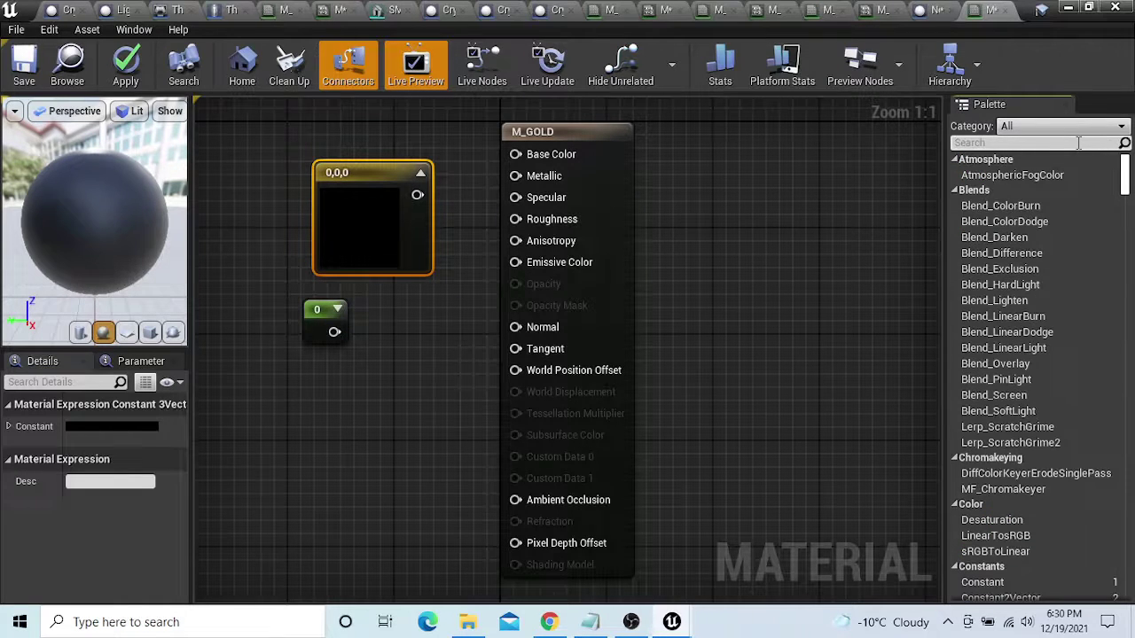
{"action": "type", "text": "MUP"}
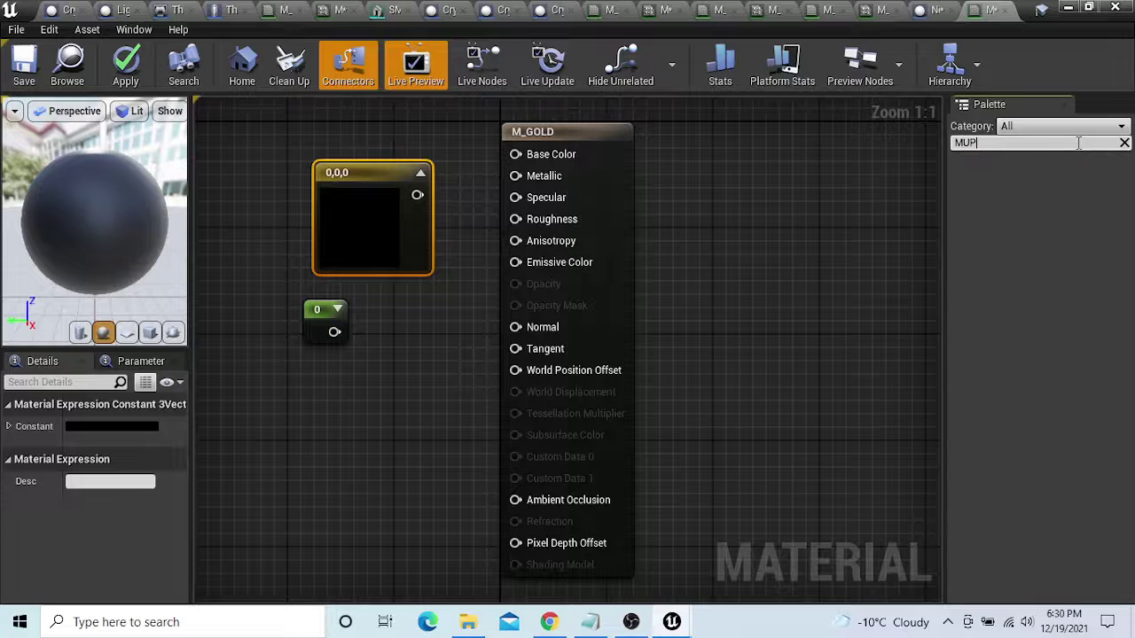
{"action": "key", "text": "BackSpace"}
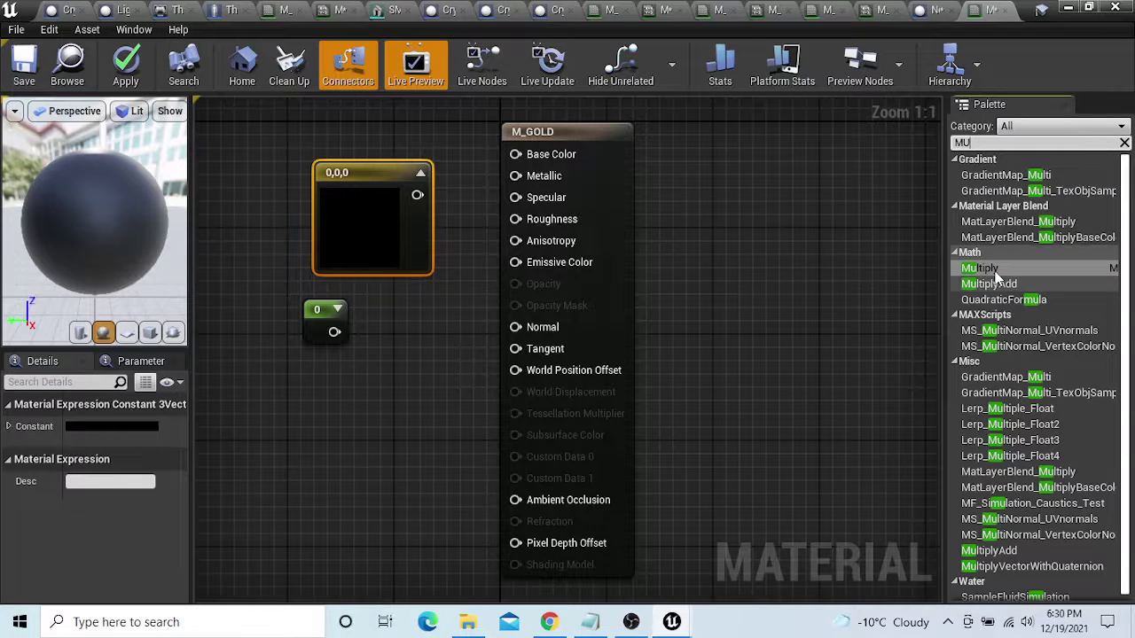
{"action": "left_click_drag", "start_coordinate": [964, 273], "coordinate": [320, 308]}
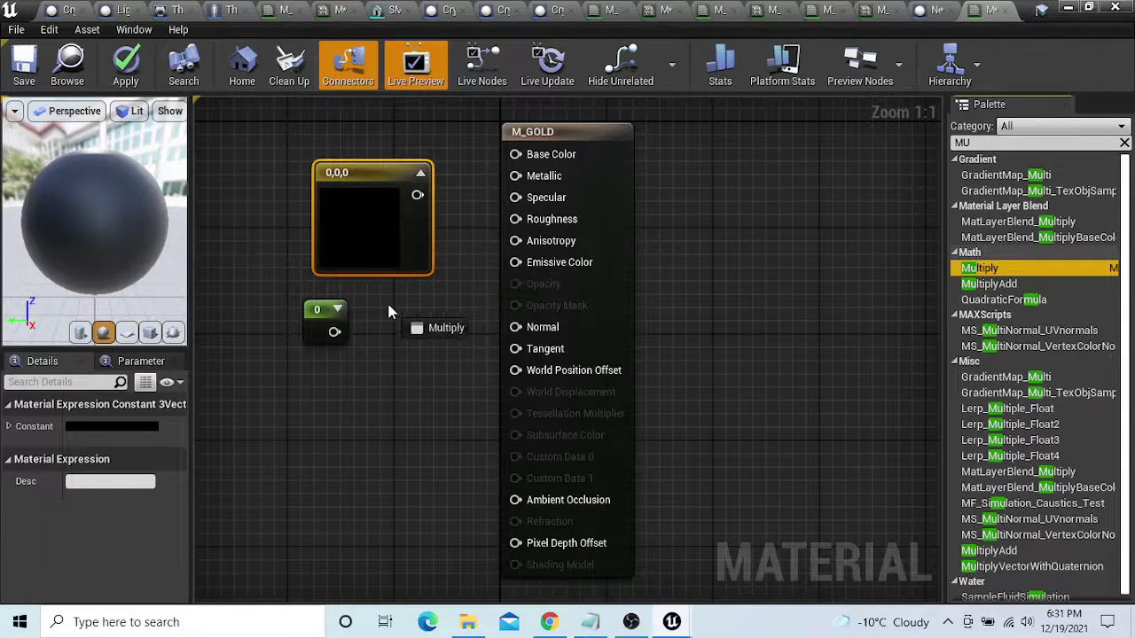
{"action": "left_click_drag", "start_coordinate": [388, 312], "coordinate": [391, 308]}
{"action": "left_click_drag", "start_coordinate": [347, 180], "coordinate": [255, 181]}
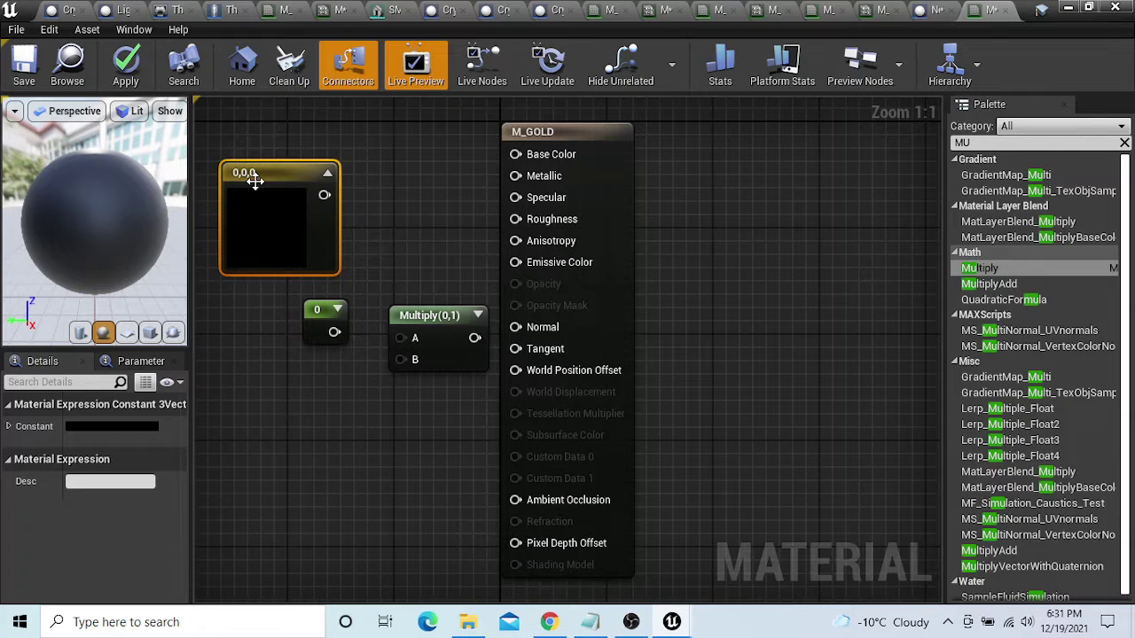
Convert the Constant3Vector node to a parameter named GOLD and move it clear of the Constant node
{"action": "right_click", "coordinate": [306, 180]}
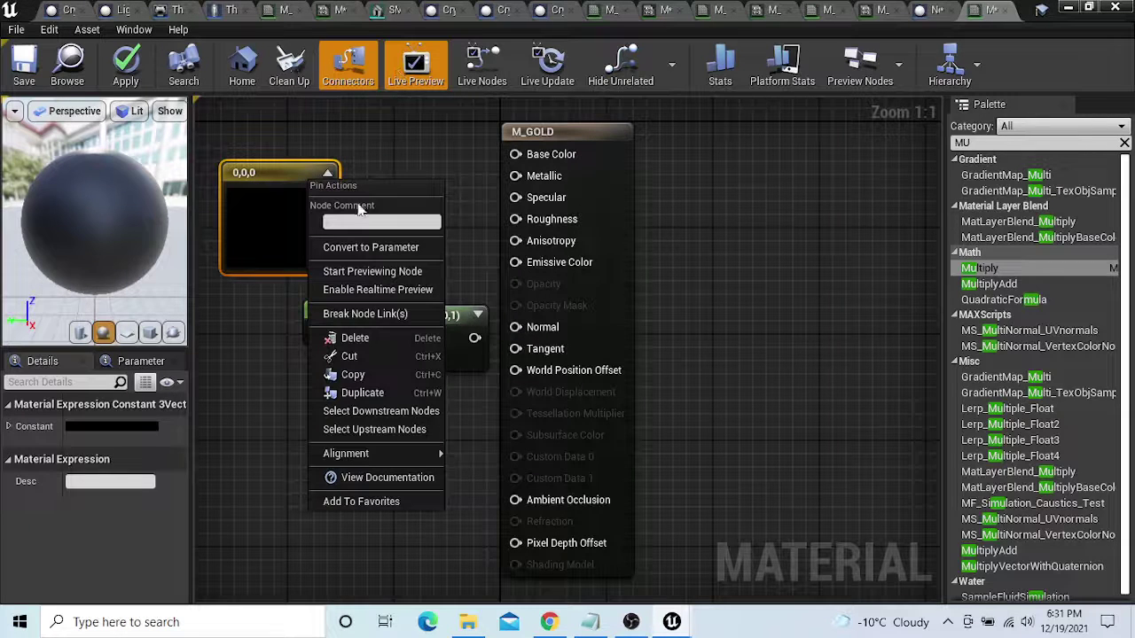
{"action": "left_click", "coordinate": [399, 250]}
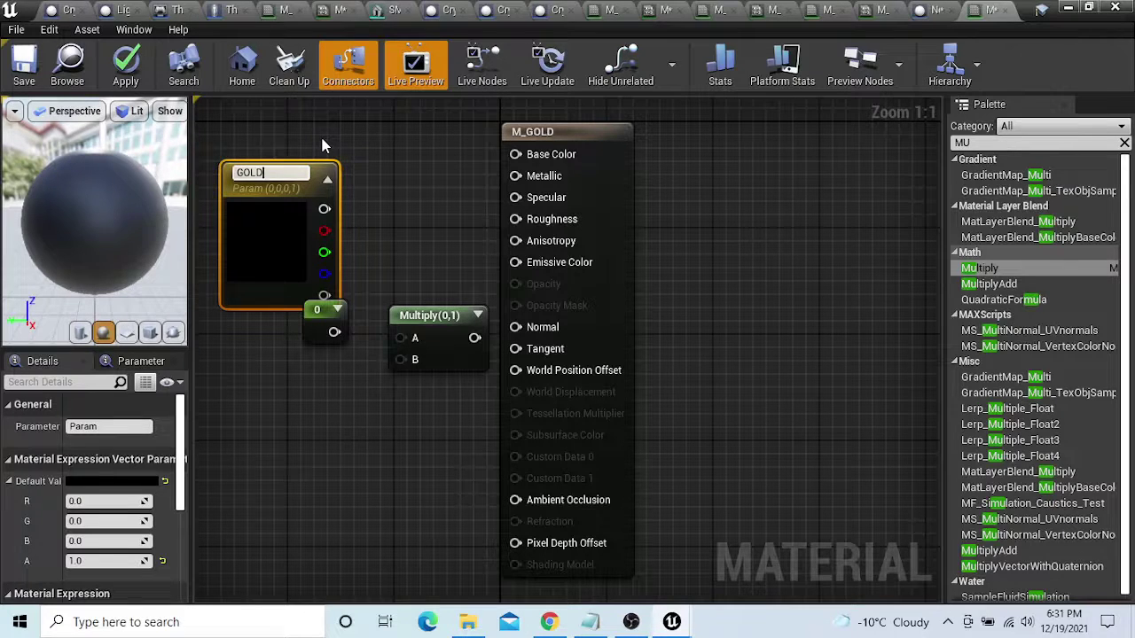
{"action": "key", "text": "Return"}
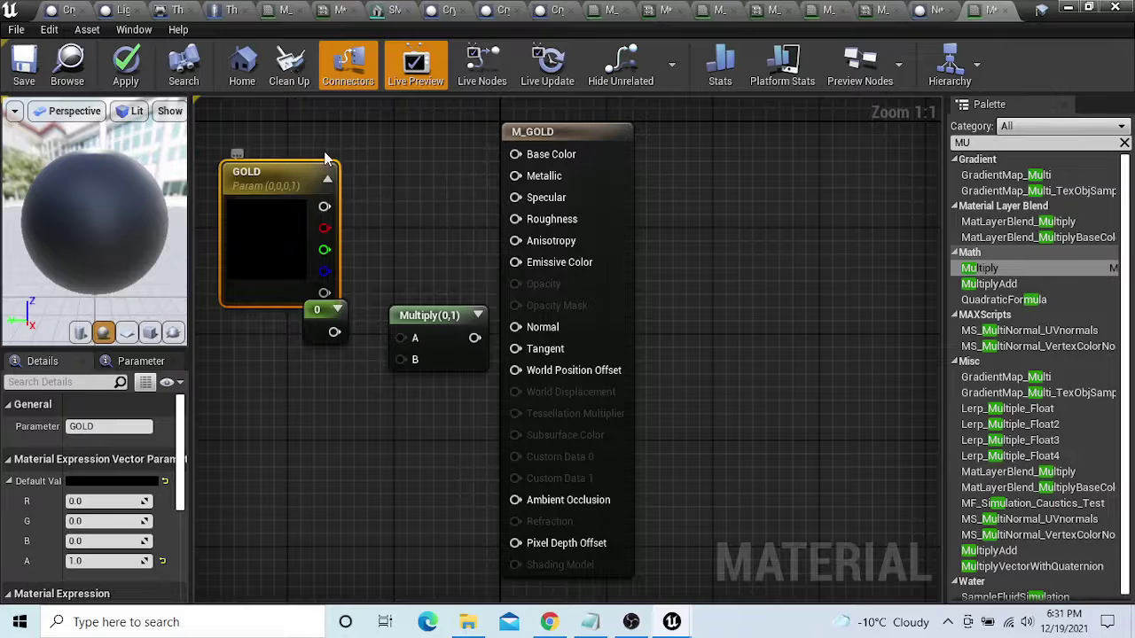
{"action": "left_click_drag", "start_coordinate": [298, 179], "coordinate": [324, 152]}
Connect the Multiply output to the material's Emissive Color input and move the Multiply node up beside the GOLD node
{"action": "left_click_drag", "start_coordinate": [441, 301], "coordinate": [517, 263]}
{"action": "left_click_drag", "start_coordinate": [425, 234], "coordinate": [438, 234]}
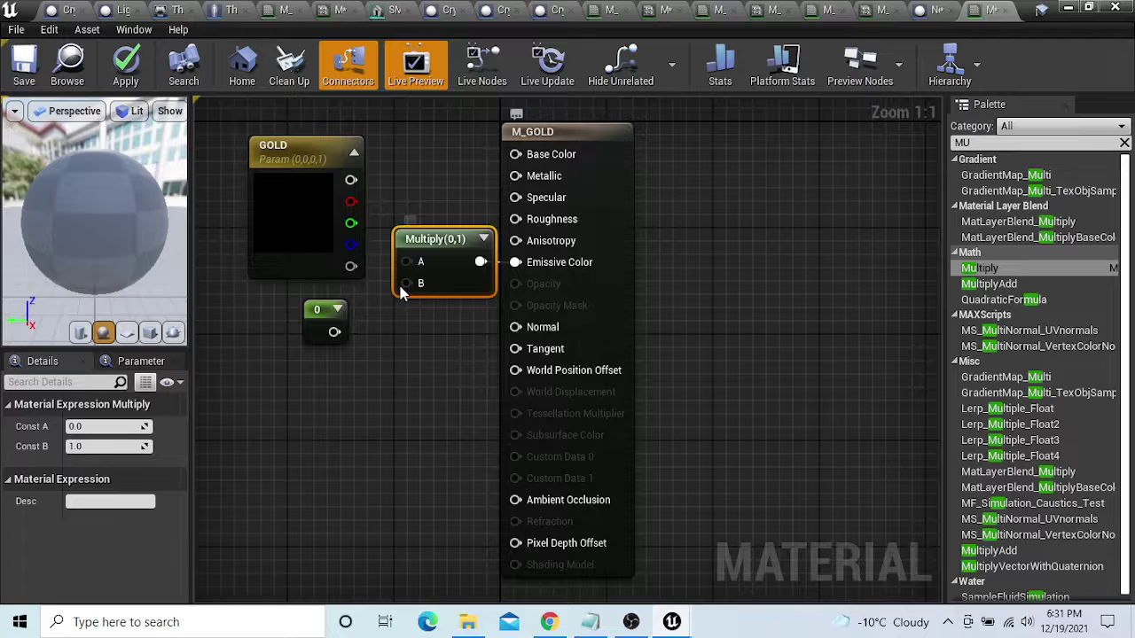
{"action": "left_click_drag", "start_coordinate": [329, 177], "coordinate": [330, 217]}
{"action": "left_click_drag", "start_coordinate": [321, 320], "coordinate": [321, 277]}
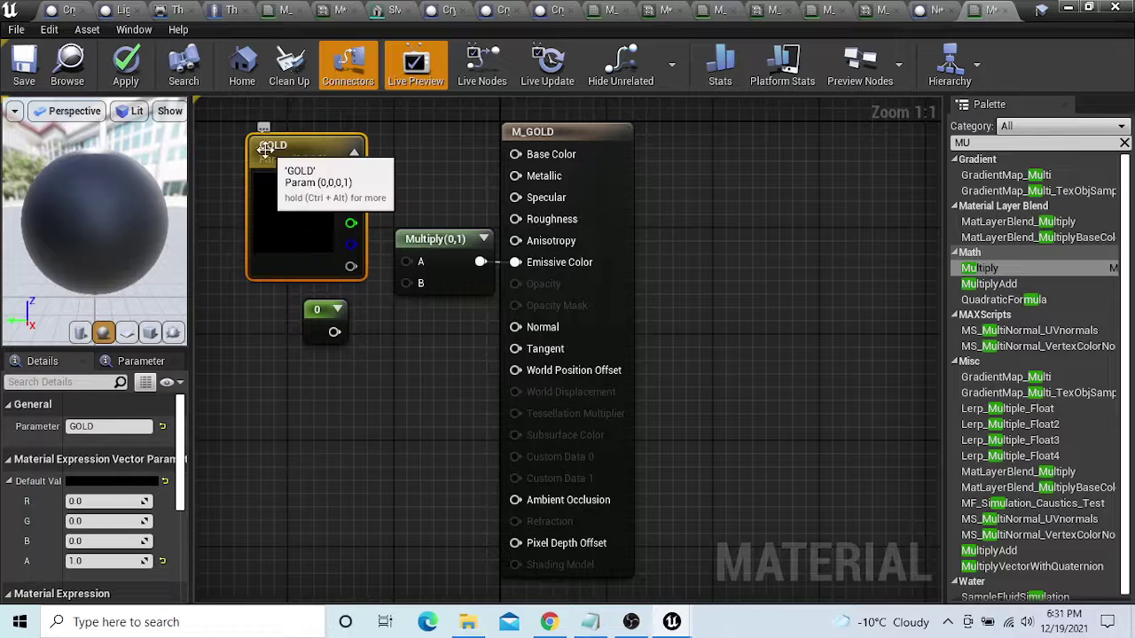
{"action": "right_click", "coordinate": [279, 172]}
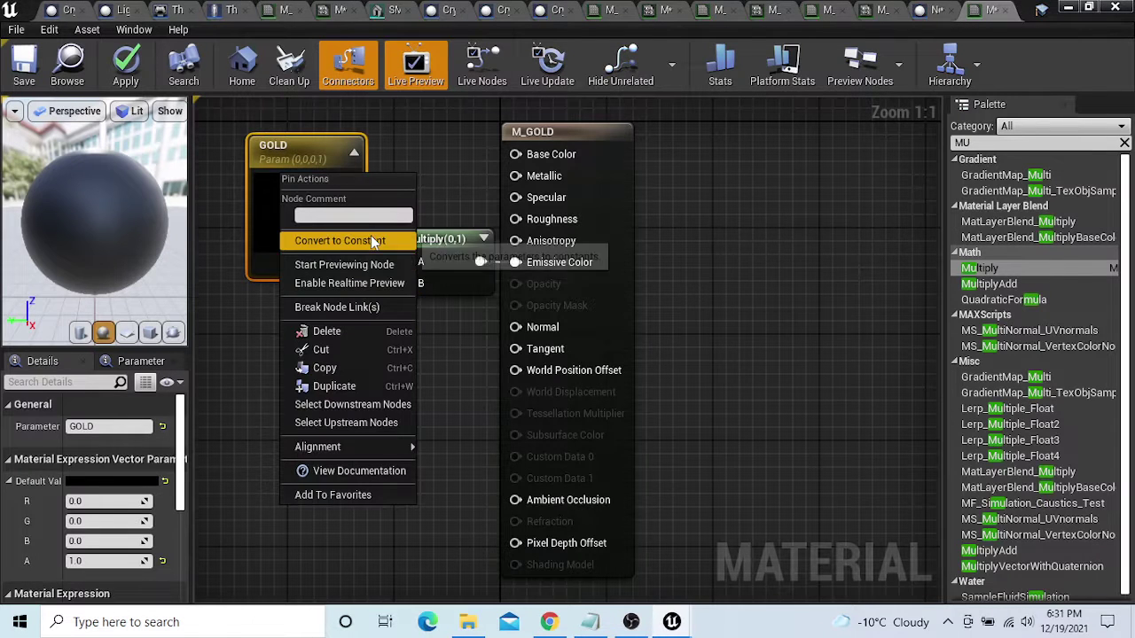
{"action": "left_click", "coordinate": [341, 130]}
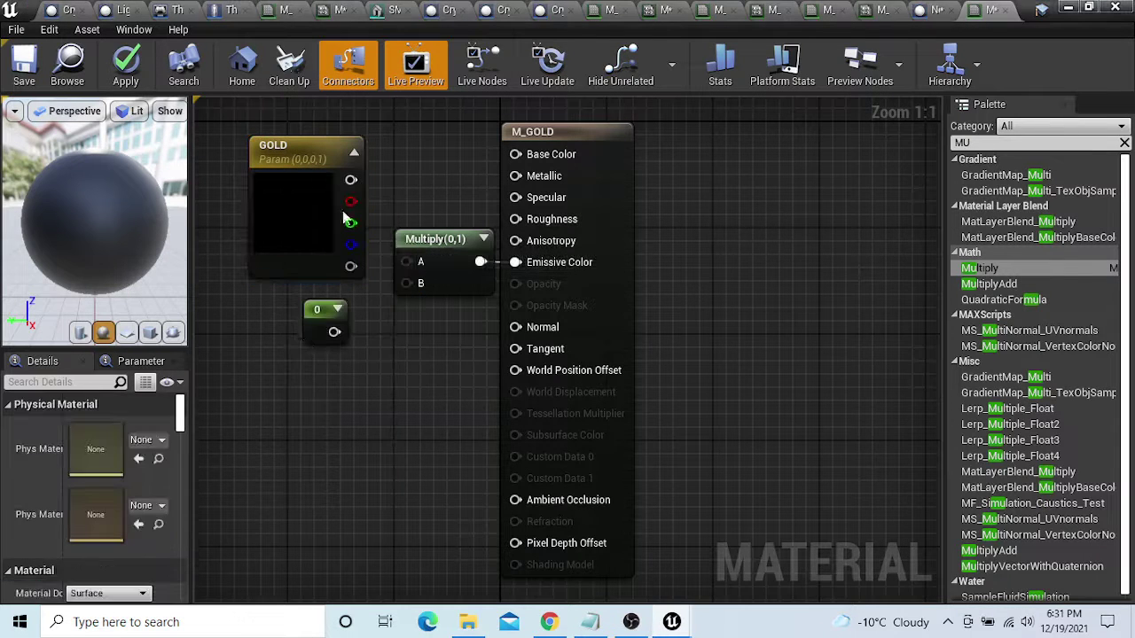
Convert the Constant node to a scalar parameter named Emisson
{"action": "left_click", "coordinate": [328, 315]}
{"action": "right_click", "coordinate": [324, 330]}
{"action": "left_click", "coordinate": [357, 341]}
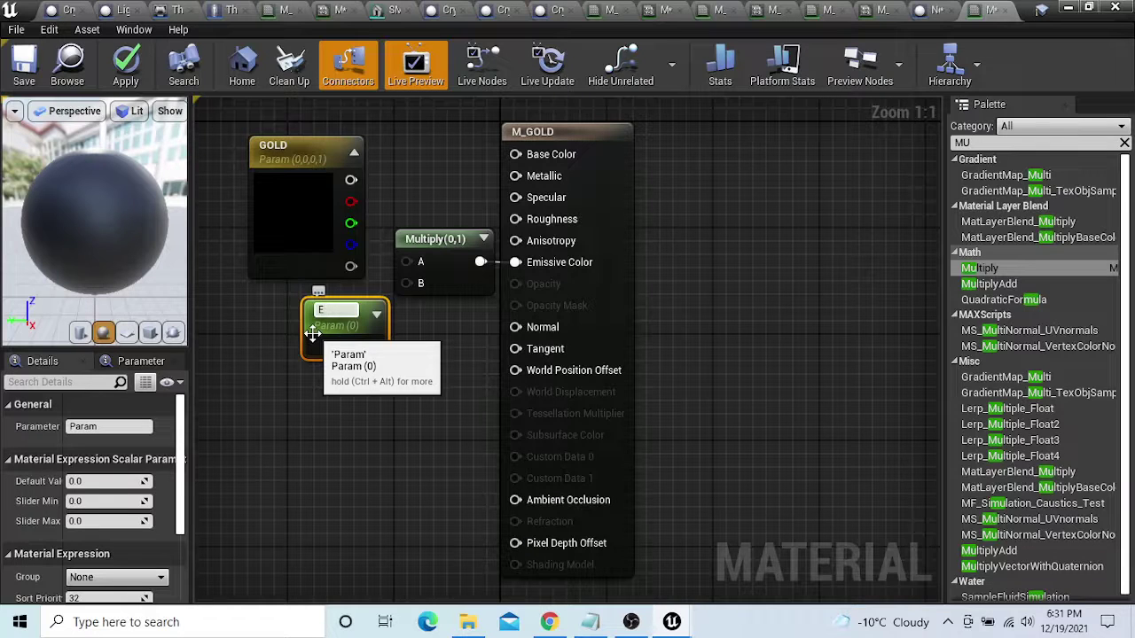
{"action": "type", "text": "Emiss"}
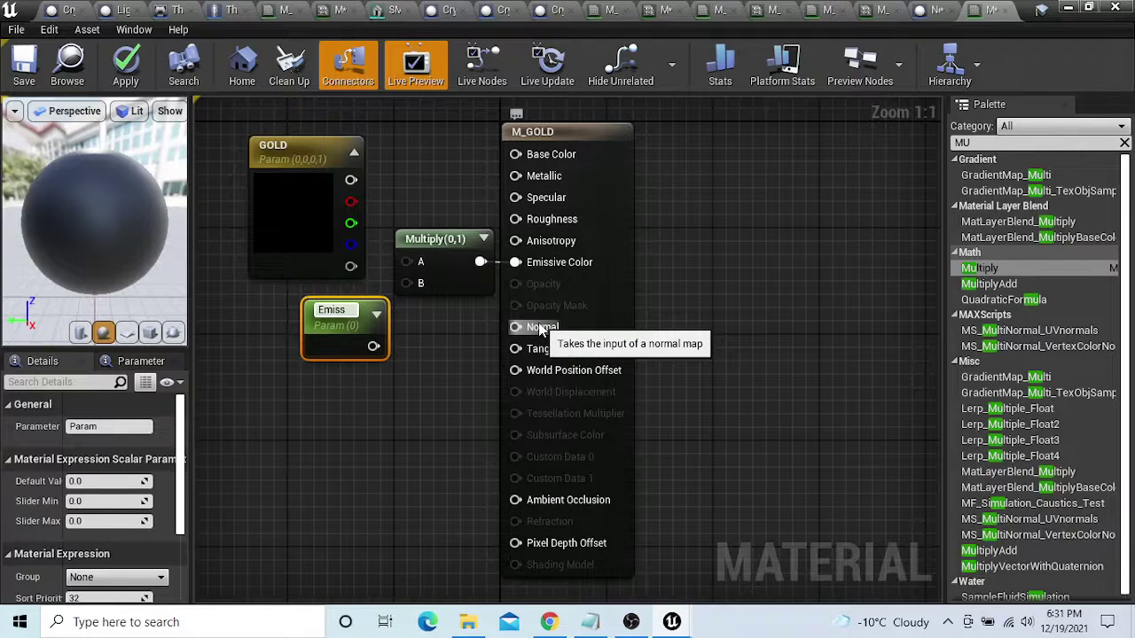
{"action": "type", "text": "on"}
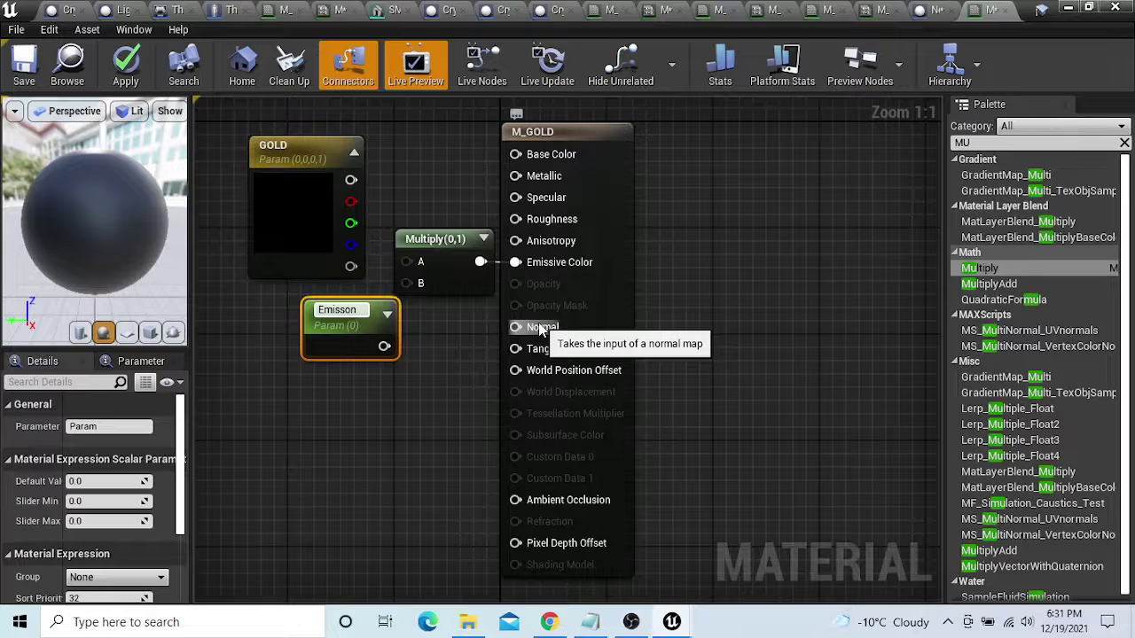
{"action": "key", "text": "Return"}
Place the Emisson node directly below GOLD, and wire GOLD into Multiply's A input and Emisson into its B input
{"action": "left_click_drag", "start_coordinate": [327, 326], "coordinate": [284, 336]}
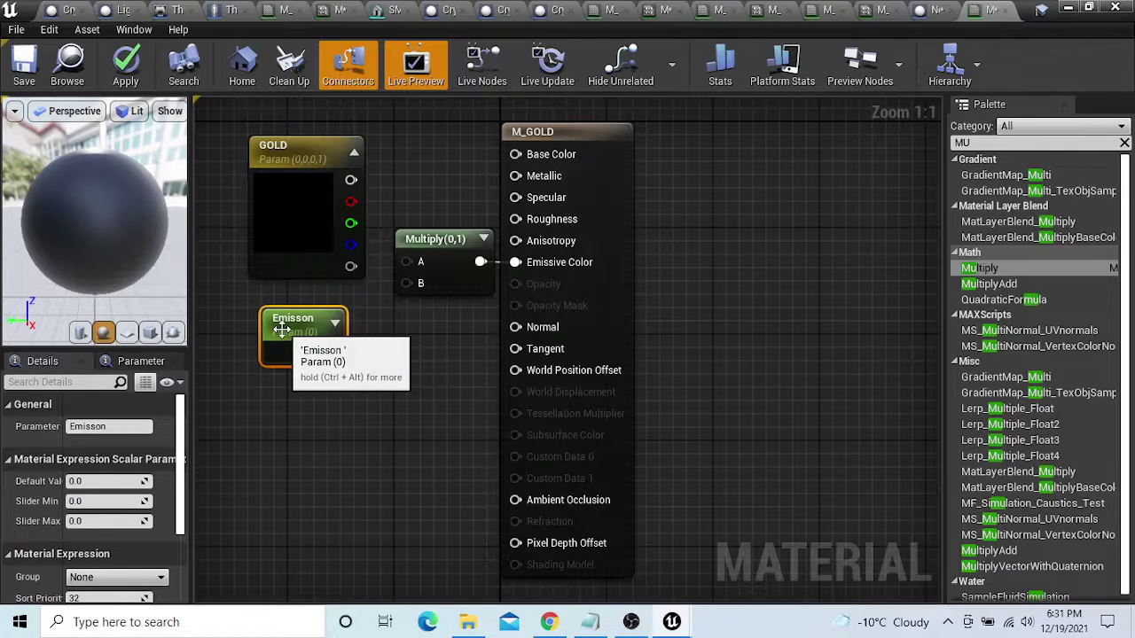
{"action": "left_click_drag", "start_coordinate": [355, 182], "coordinate": [407, 262]}
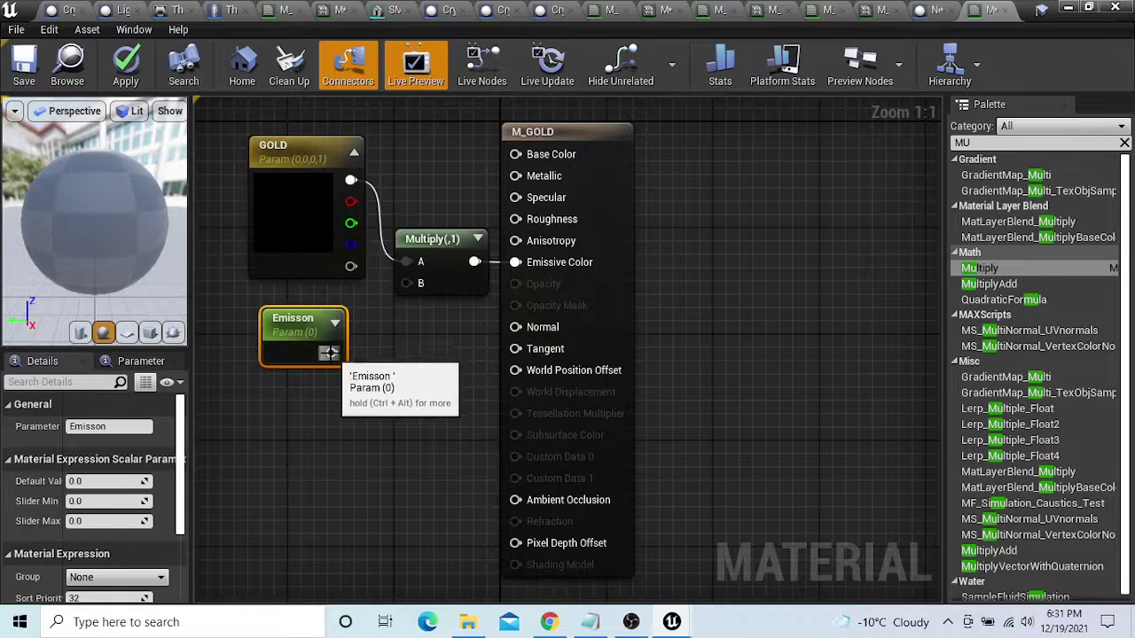
{"action": "left_click_drag", "start_coordinate": [332, 353], "coordinate": [408, 285]}
Enclose all the material graph nodes in a comment box titled GOLD
{"action": "right_click_drag", "start_coordinate": [476, 175], "coordinate": [462, 134]}
{"action": "scroll", "coordinate": [426, 191], "scroll_direction": "down", "scroll_amount": 2}
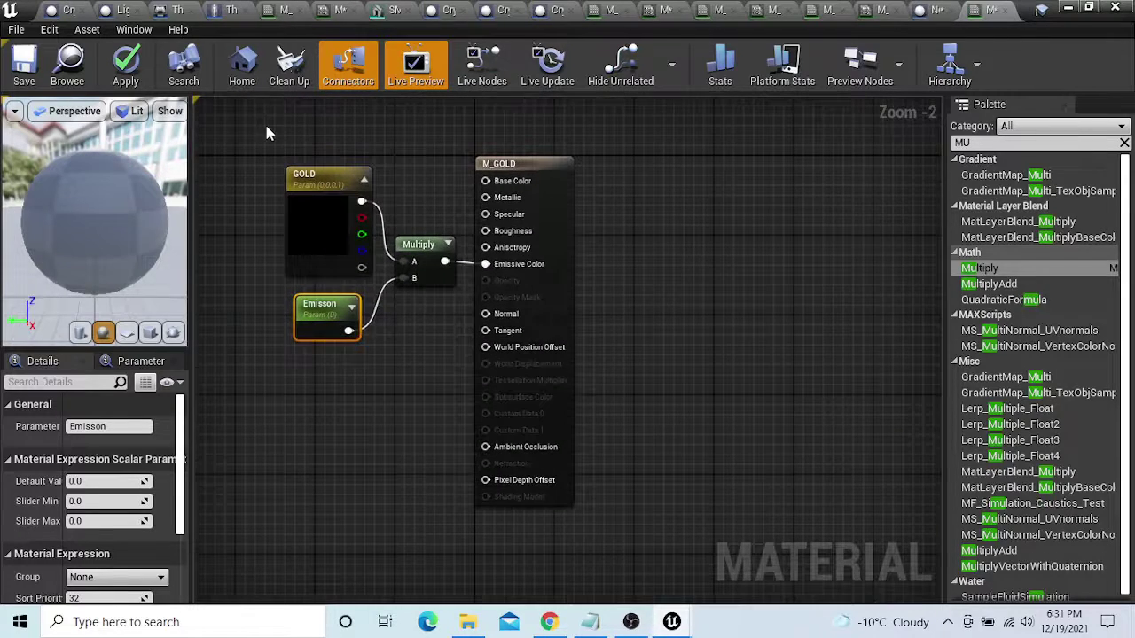
{"action": "left_click_drag", "start_coordinate": [266, 127], "coordinate": [635, 535]}
{"action": "key", "text": "c"}
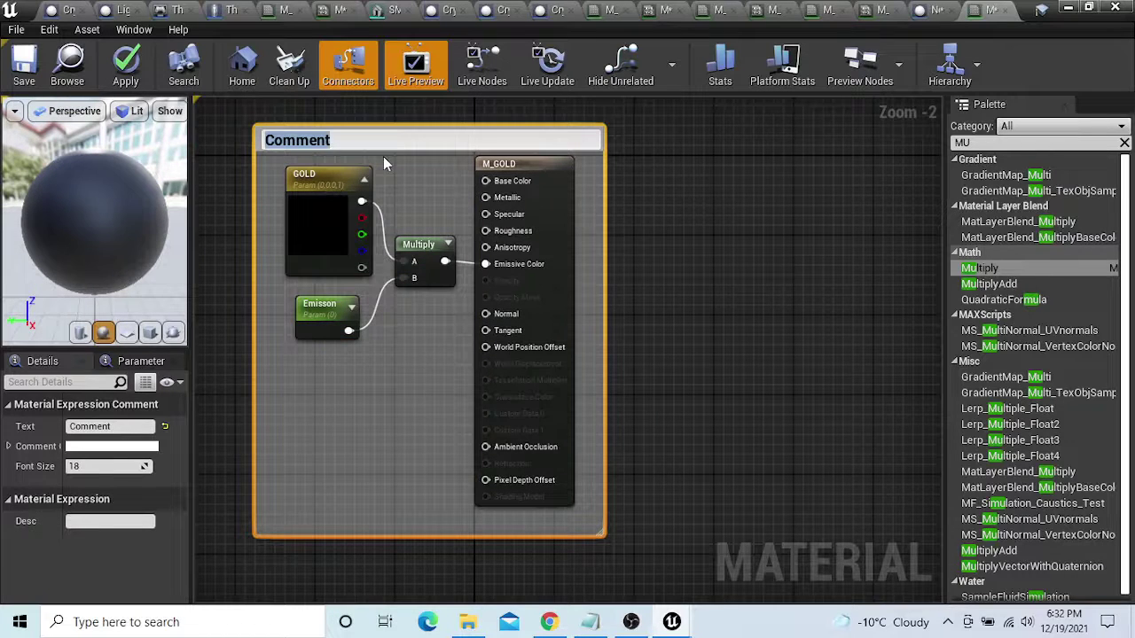
{"action": "key", "text": "BackSpace"}
{"action": "type", "text": "g"}
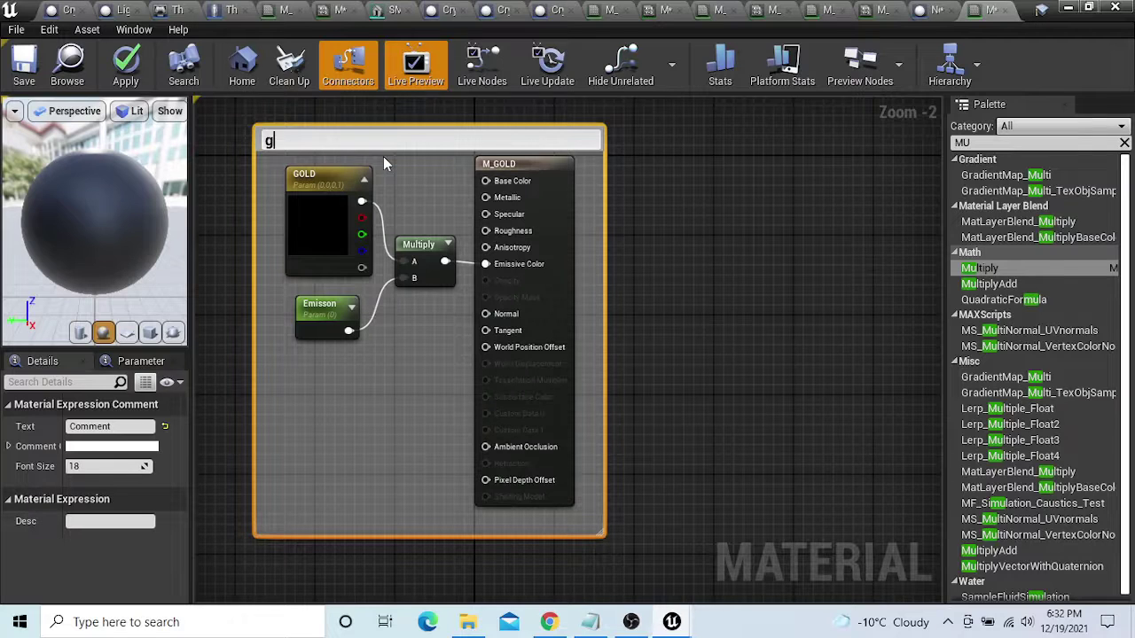
{"action": "key", "text": "BackSpace"}
{"action": "type", "text": "GOLD"}
{"action": "key", "text": "Return"}
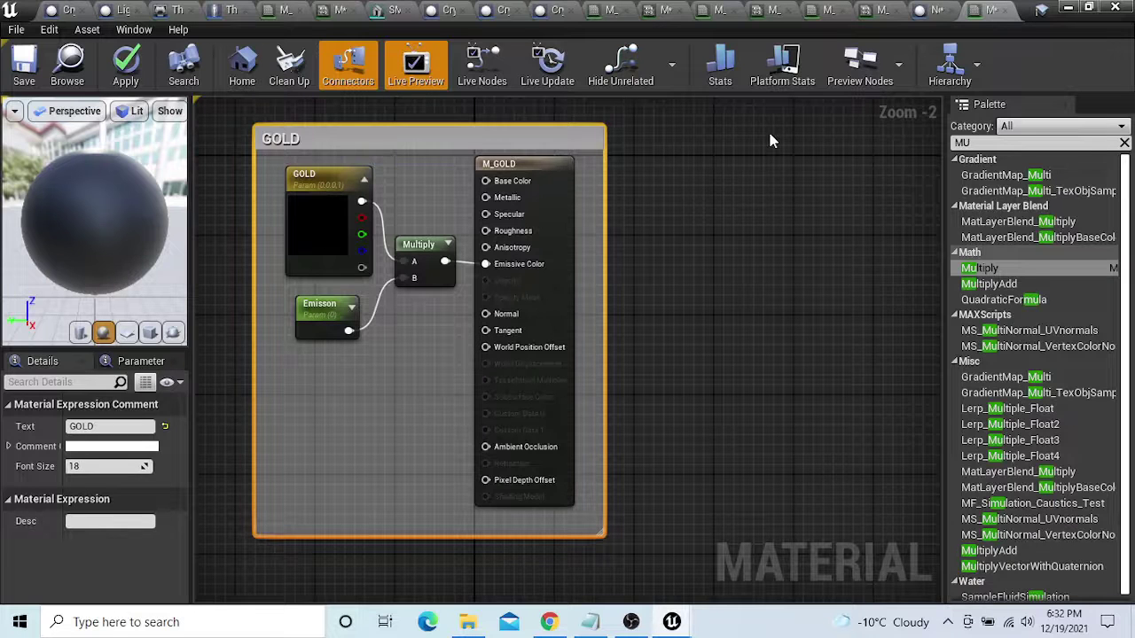
Apply the M_GOLD material changes and return to the level editor
{"action": "right_click_drag", "start_coordinate": [770, 140], "coordinate": [741, 216]}
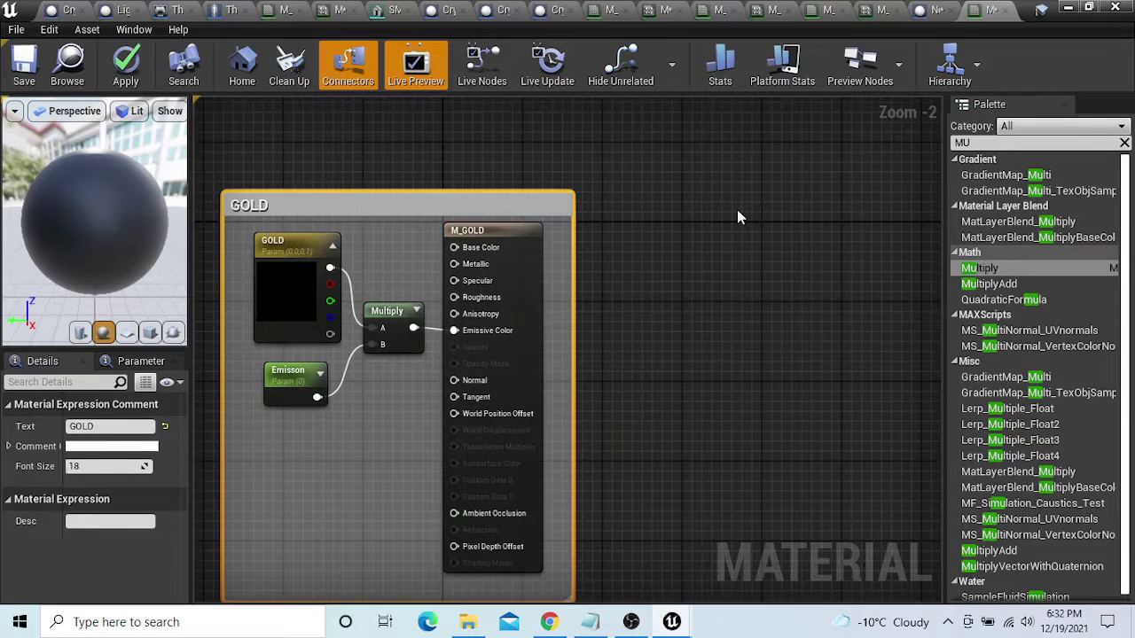
{"action": "left_click", "coordinate": [125, 67]}
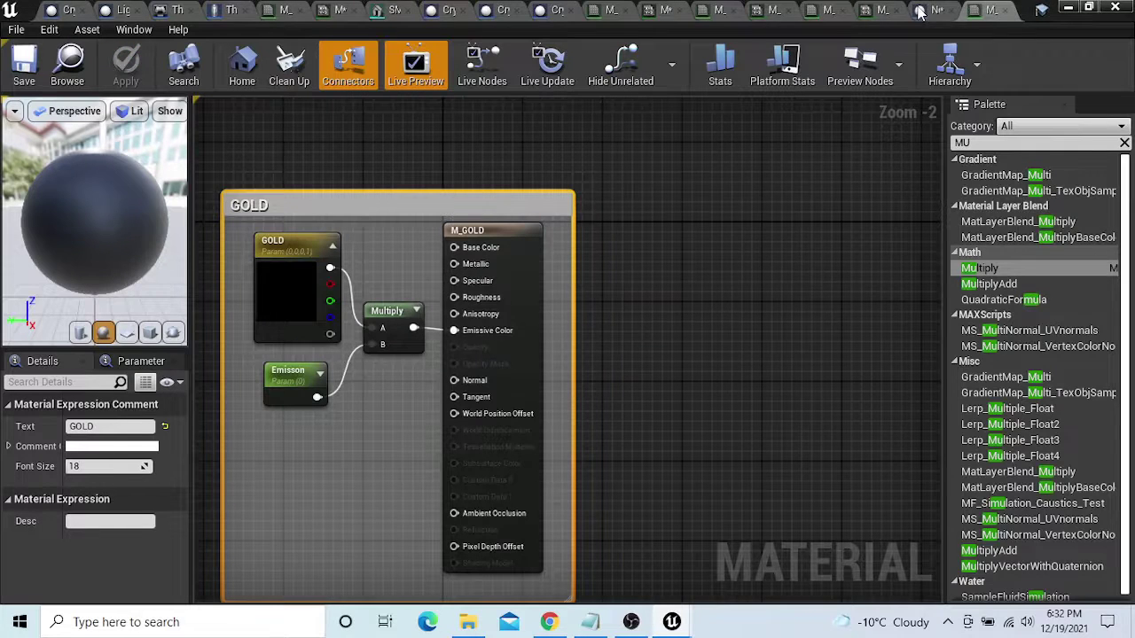
{"action": "left_click", "coordinate": [1068, 8]}
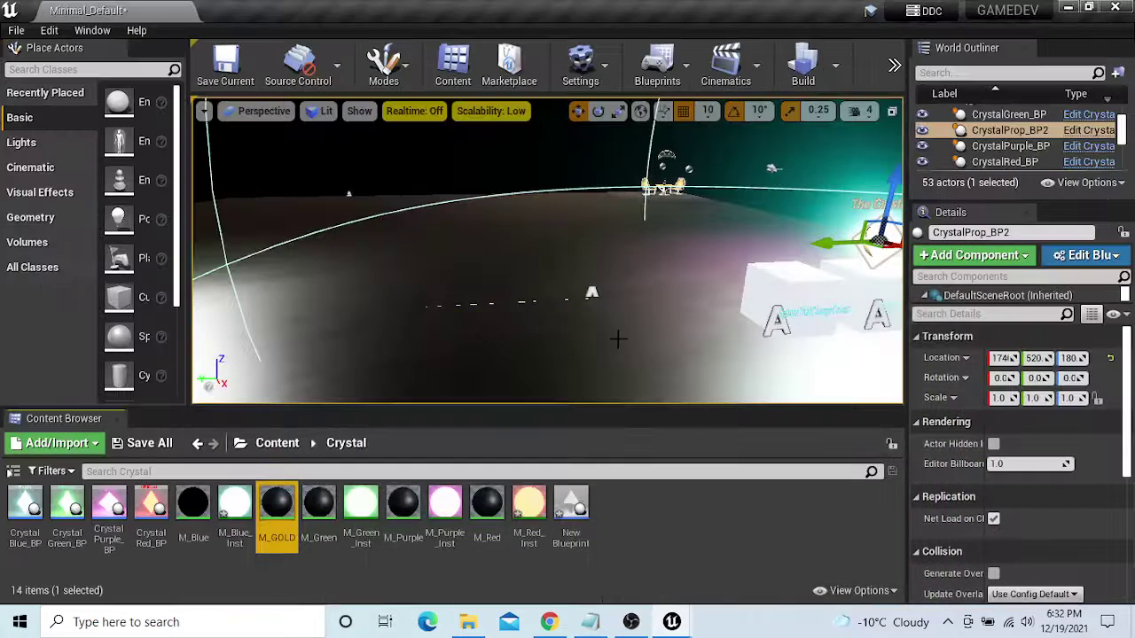
Create a material instance of M_GOLD in the Crystal folder, keeping the default name M_GOLD_Inst
{"action": "right_click", "coordinate": [271, 515]}
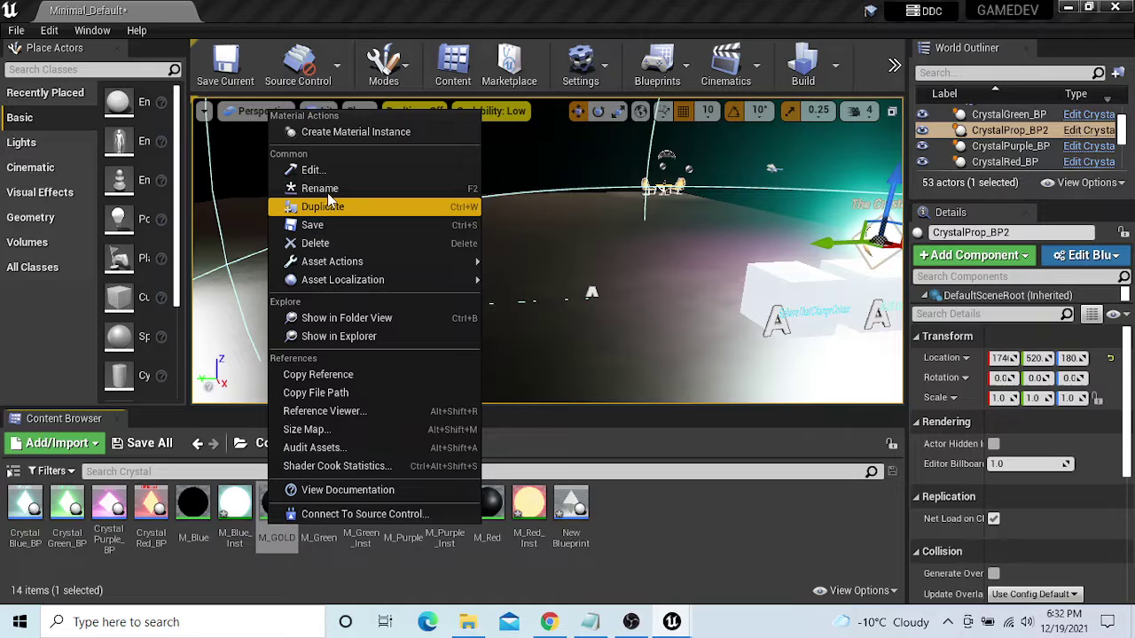
{"action": "left_click", "coordinate": [348, 131]}
{"action": "key", "text": "Return"}
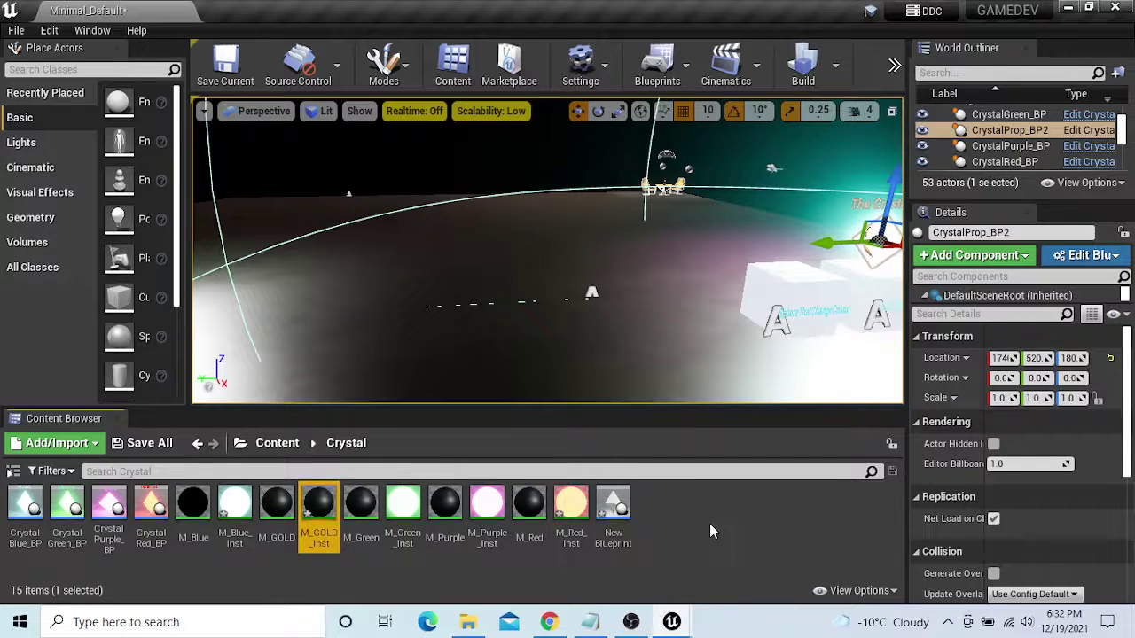
Open M_GOLD_Inst, enable its GOLD parameter and set the colour to dark yellow, hex sRGB 454200FF
{"action": "double_click", "coordinate": [319, 504]}
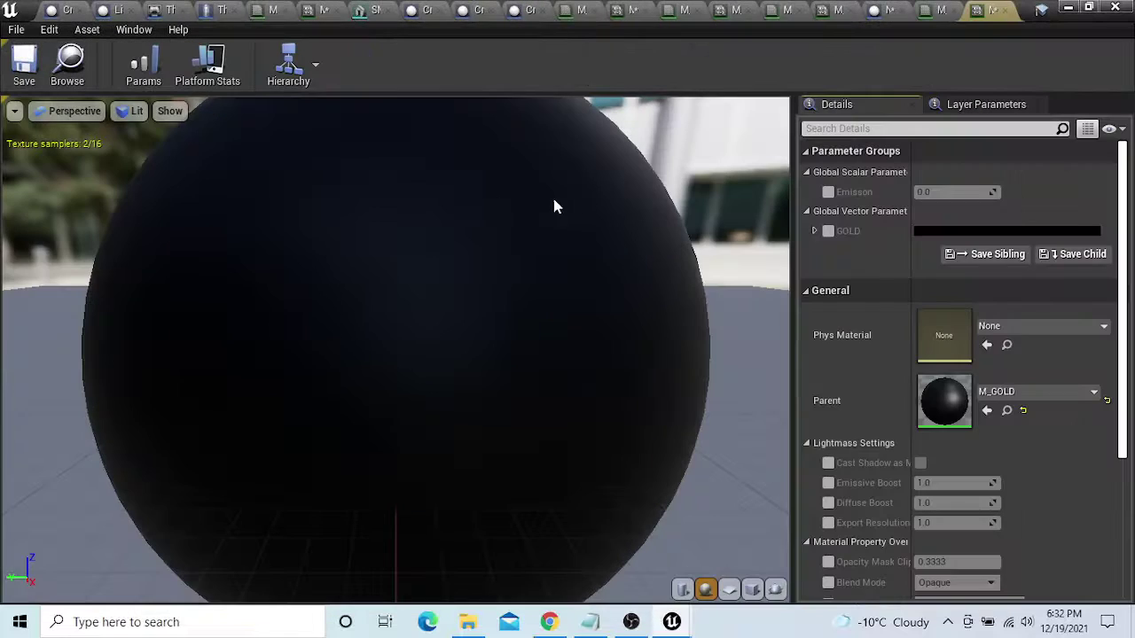
{"action": "left_click", "coordinate": [829, 231]}
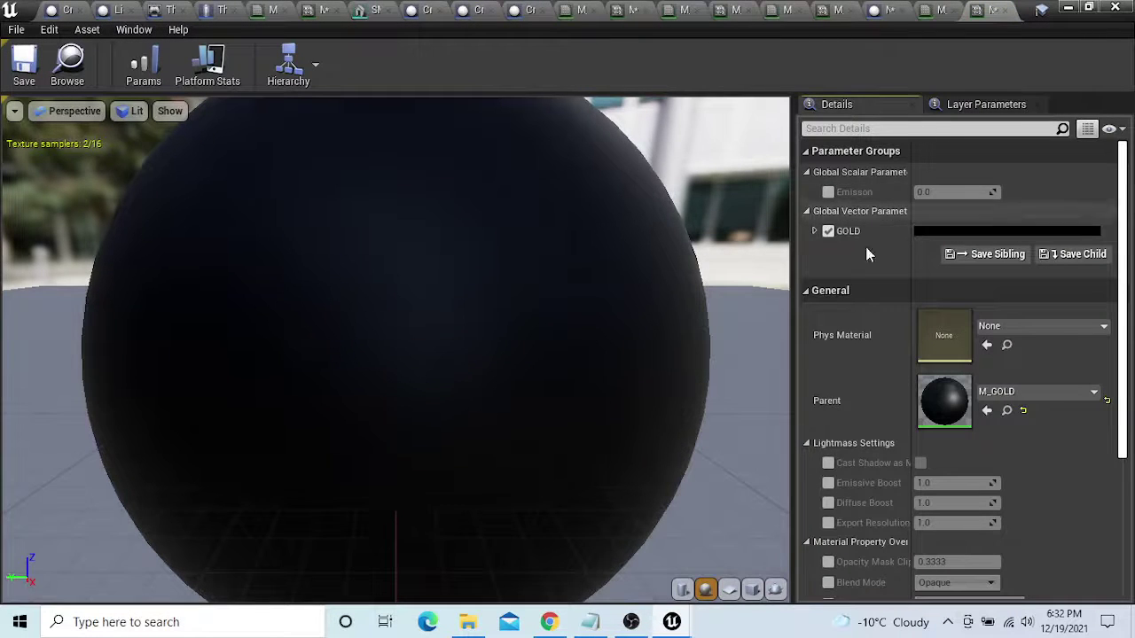
{"action": "left_click", "coordinate": [983, 233]}
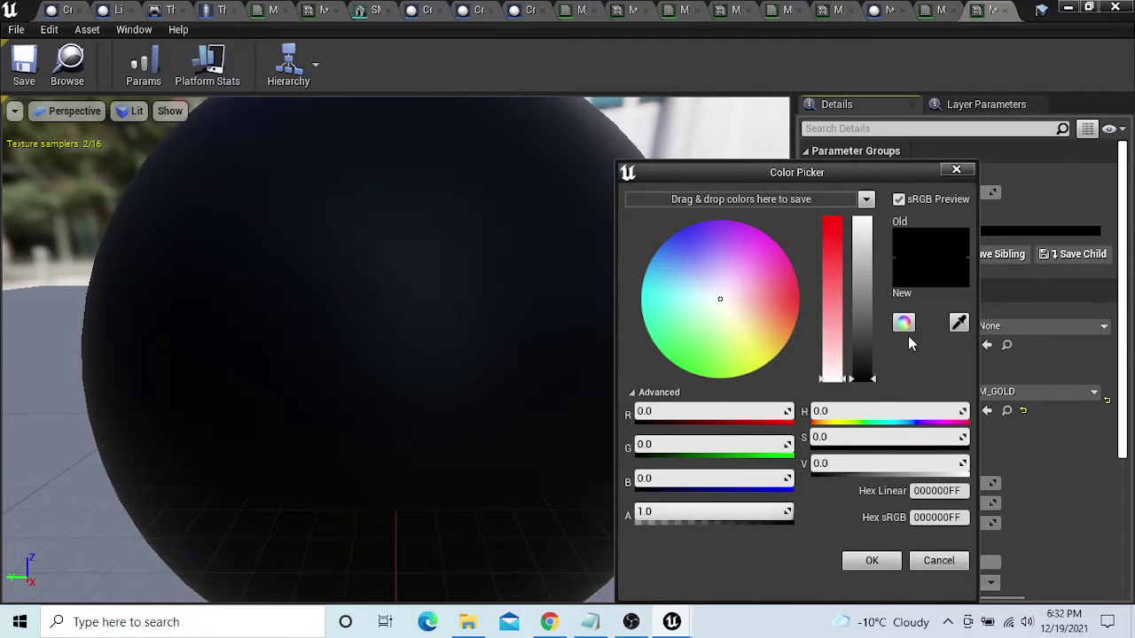
{"action": "left_click", "coordinate": [903, 322]}
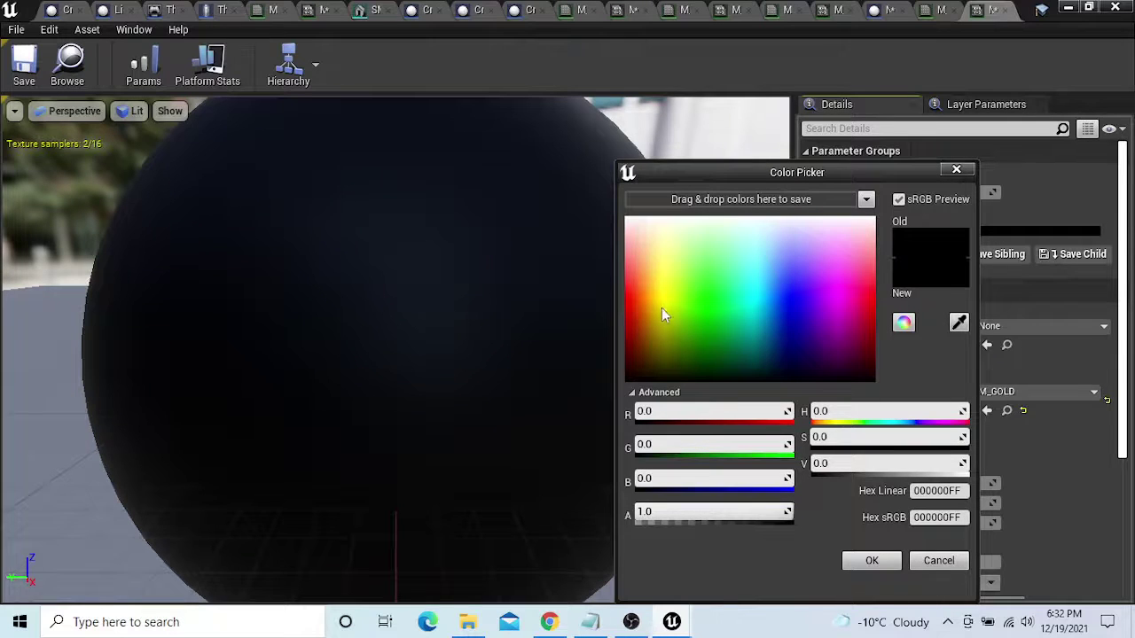
{"action": "mouse_move", "coordinate": [662, 308]}
{"action": "left_mouse_down"}
{"action": "mouse_move", "coordinate": [661, 291]}
{"action": "mouse_move", "coordinate": [663, 379]}
{"action": "left_mouse_up"}
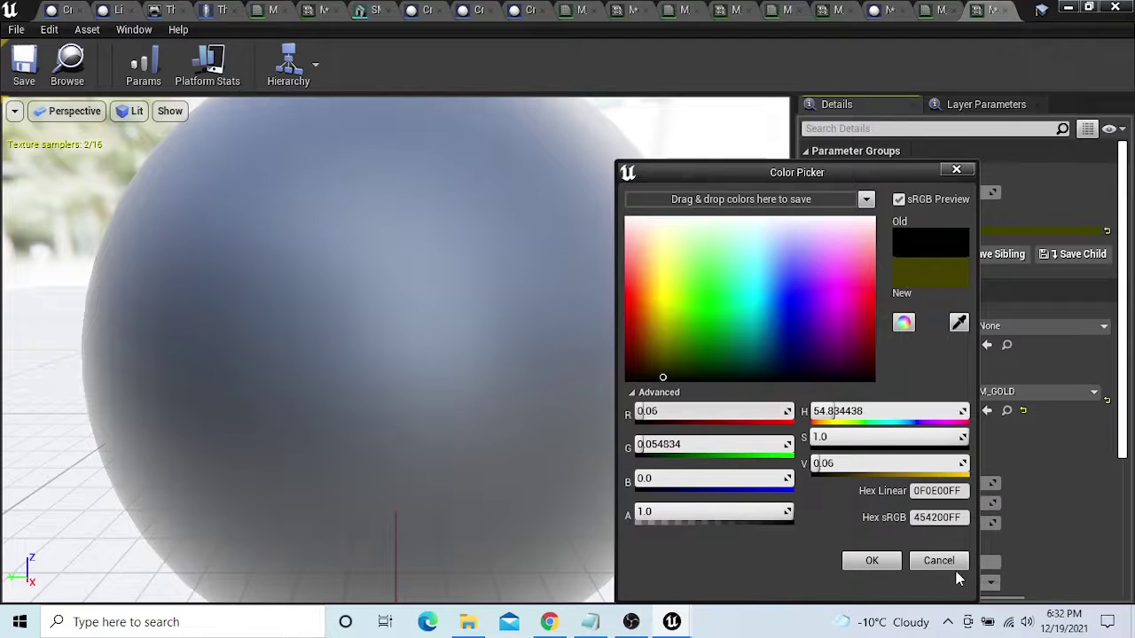
{"action": "left_click", "coordinate": [869, 564]}
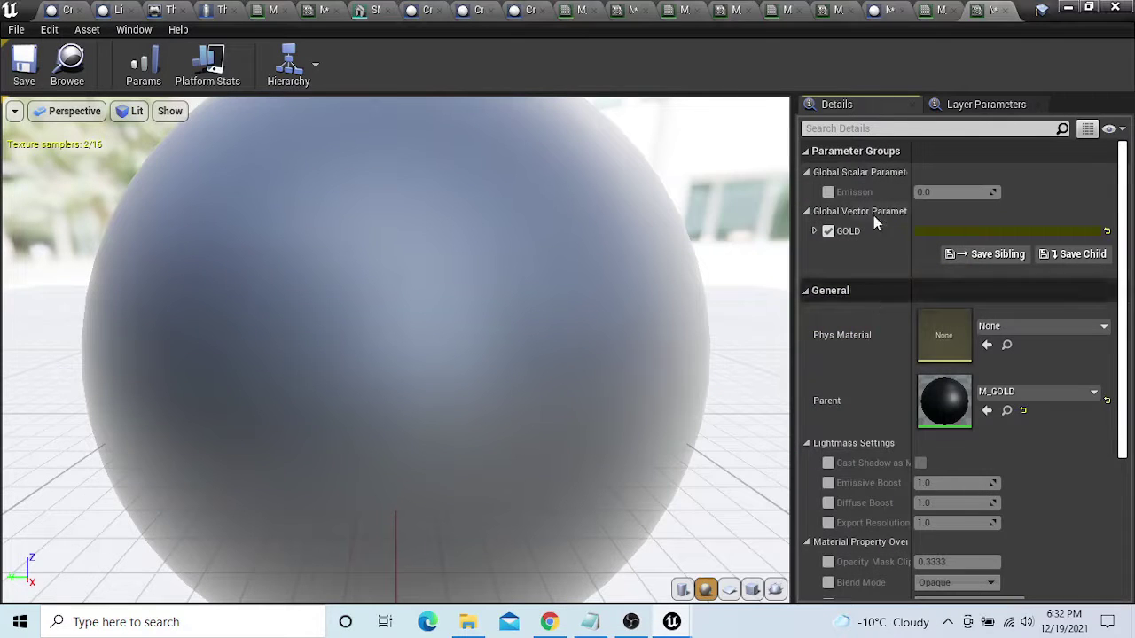
Enable the Emisson parameter of the instance and set it to 100
{"action": "left_click", "coordinate": [827, 193]}
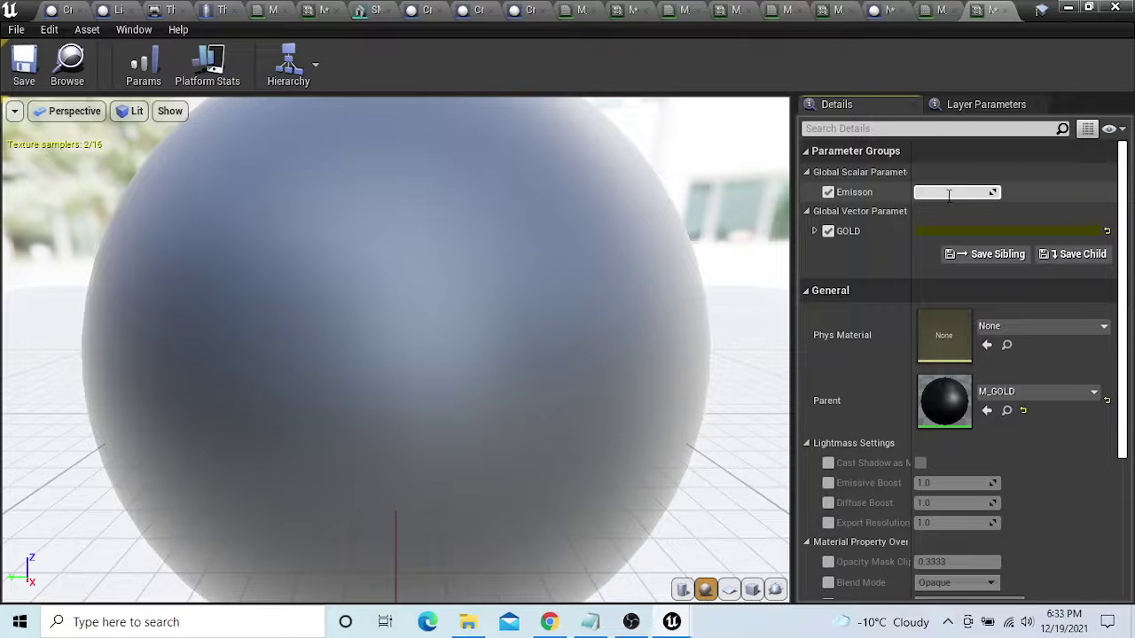
{"action": "left_click", "coordinate": [949, 193]}
{"action": "type", "text": "100"}
{"action": "key", "text": "Return"}
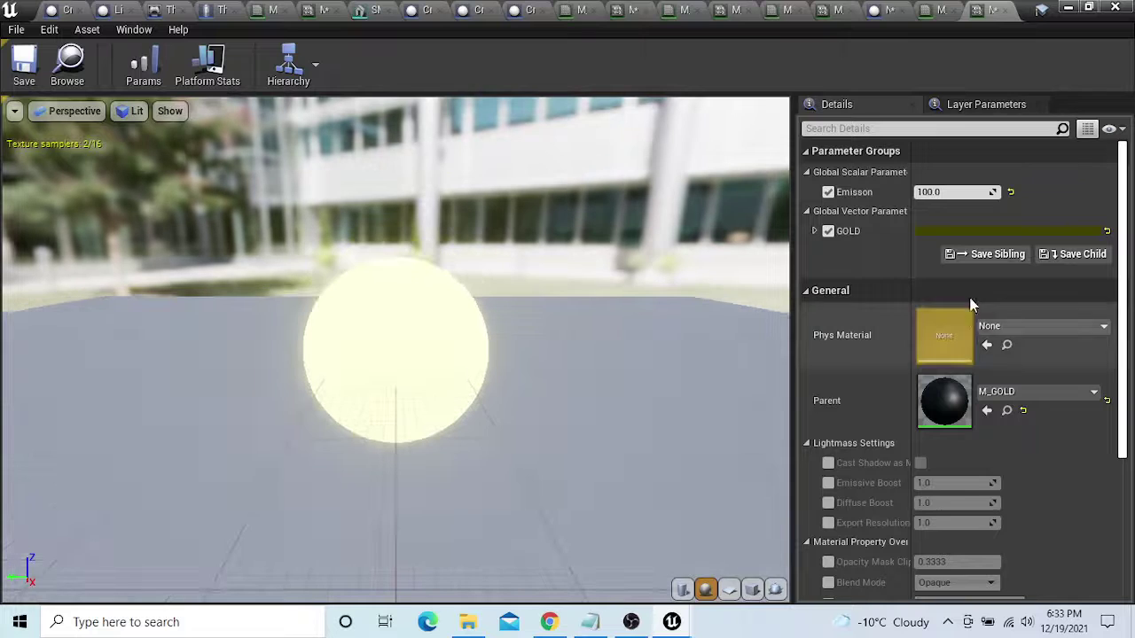
Change the instance's GOLD colour to a bright gold with R 0.98, G 0.608 and B 0.0
{"action": "left_click", "coordinate": [951, 232]}
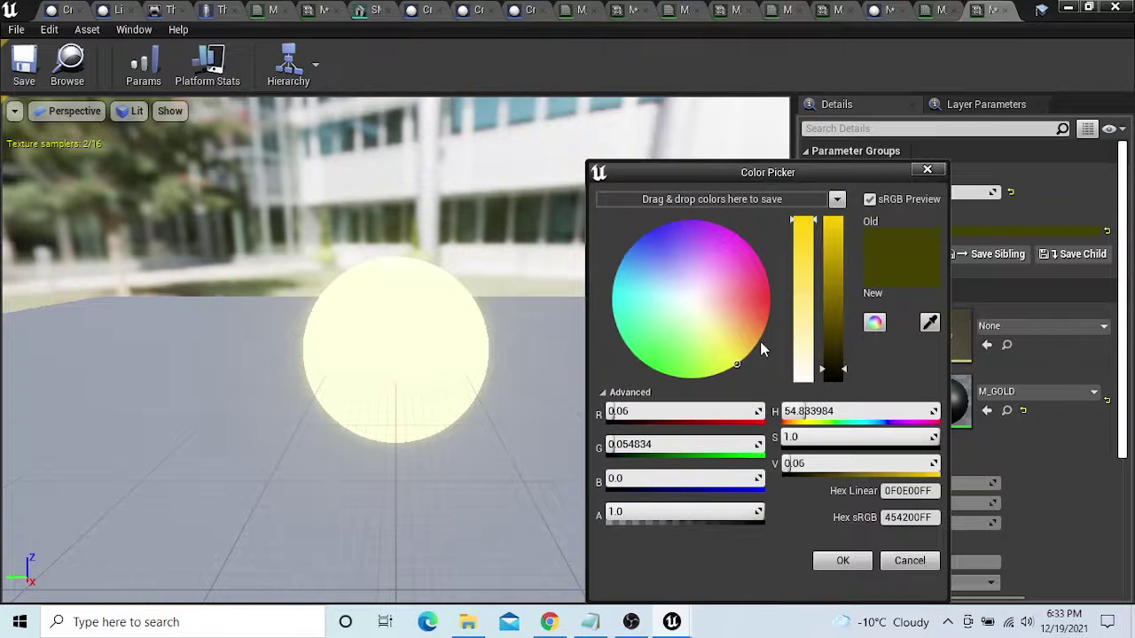
{"action": "mouse_move", "coordinate": [735, 362]}
{"action": "left_mouse_down"}
{"action": "mouse_move", "coordinate": [713, 340]}
{"action": "mouse_move", "coordinate": [718, 358]}
{"action": "left_mouse_up"}
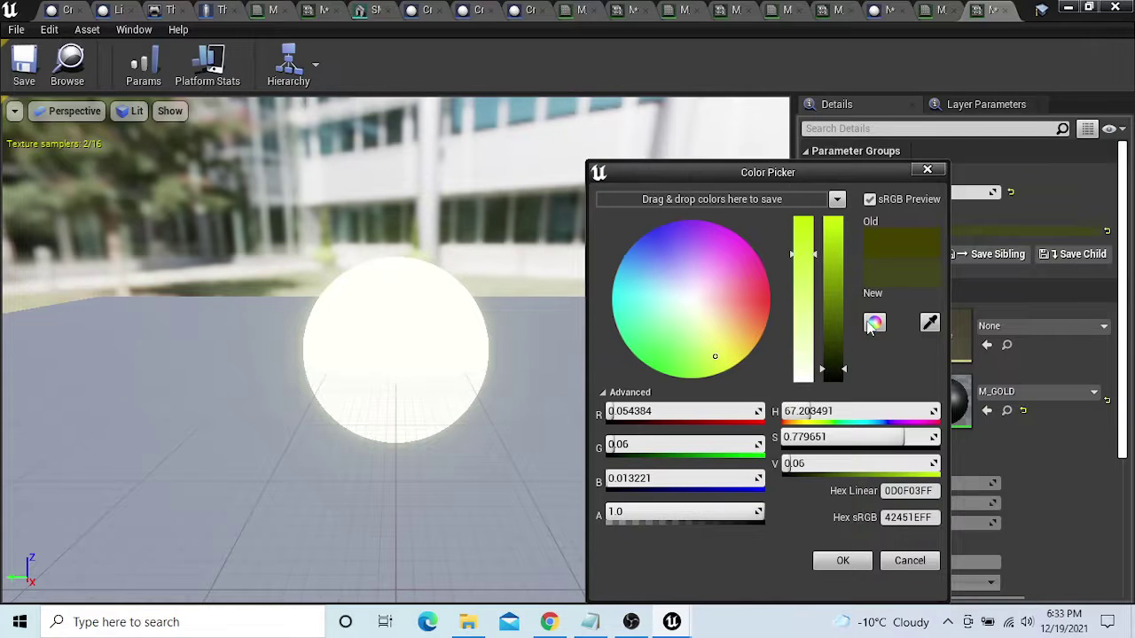
{"action": "left_click", "coordinate": [875, 324]}
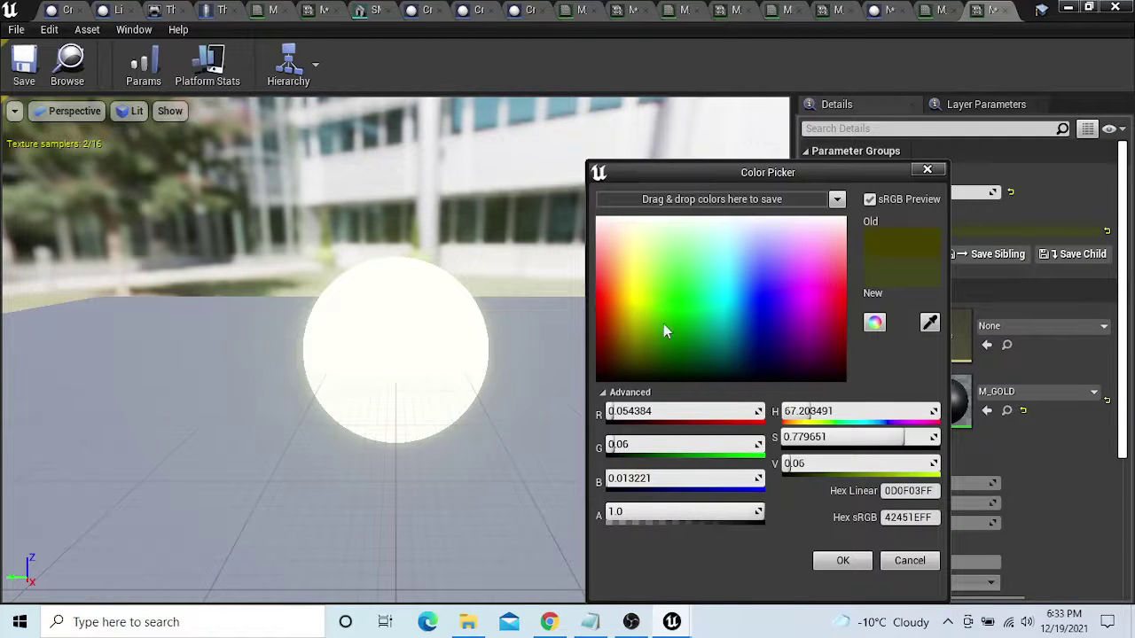
{"action": "left_click_drag", "start_coordinate": [636, 327], "coordinate": [632, 301]}
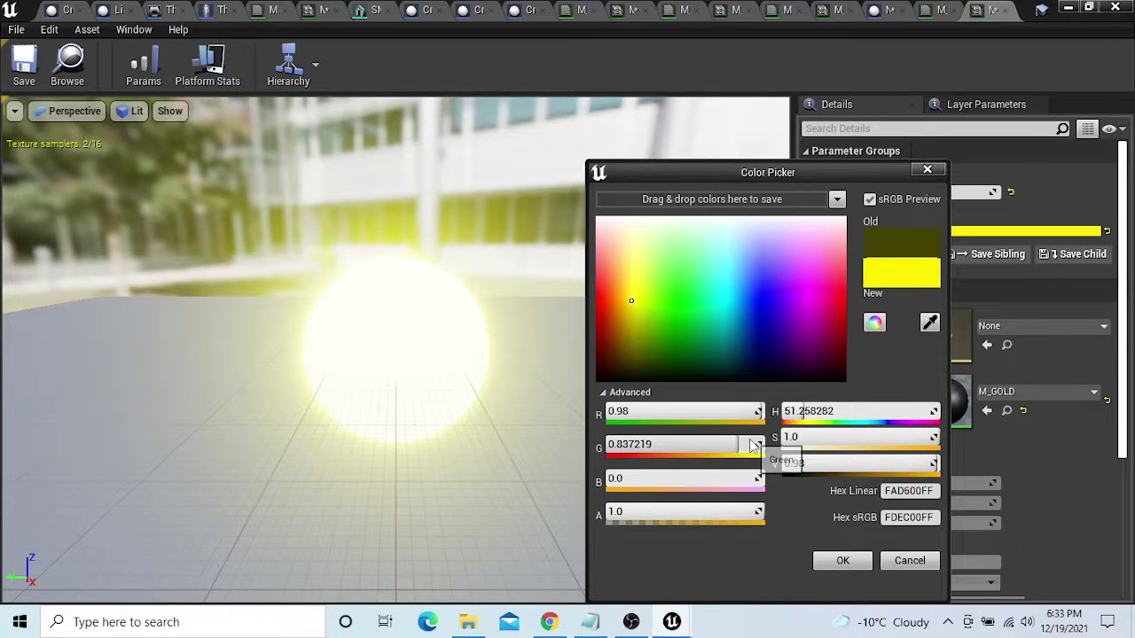
{"action": "left_click_drag", "start_coordinate": [751, 444], "coordinate": [756, 444]}
{"action": "left_click_drag", "start_coordinate": [804, 411], "coordinate": [795, 412]}
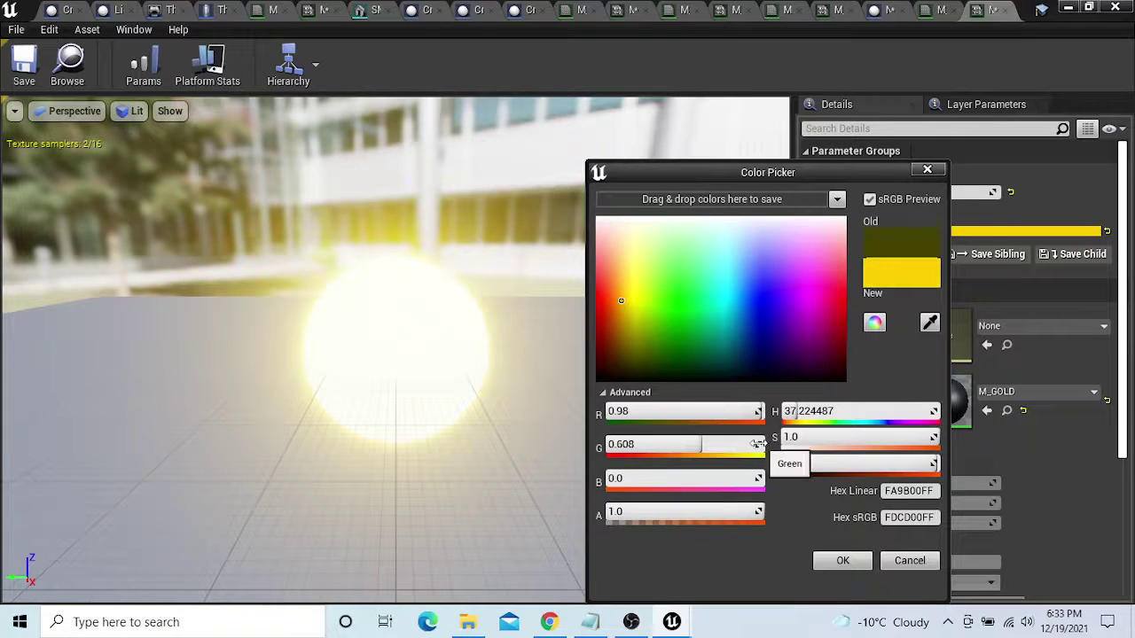
{"action": "left_click", "coordinate": [842, 561]}
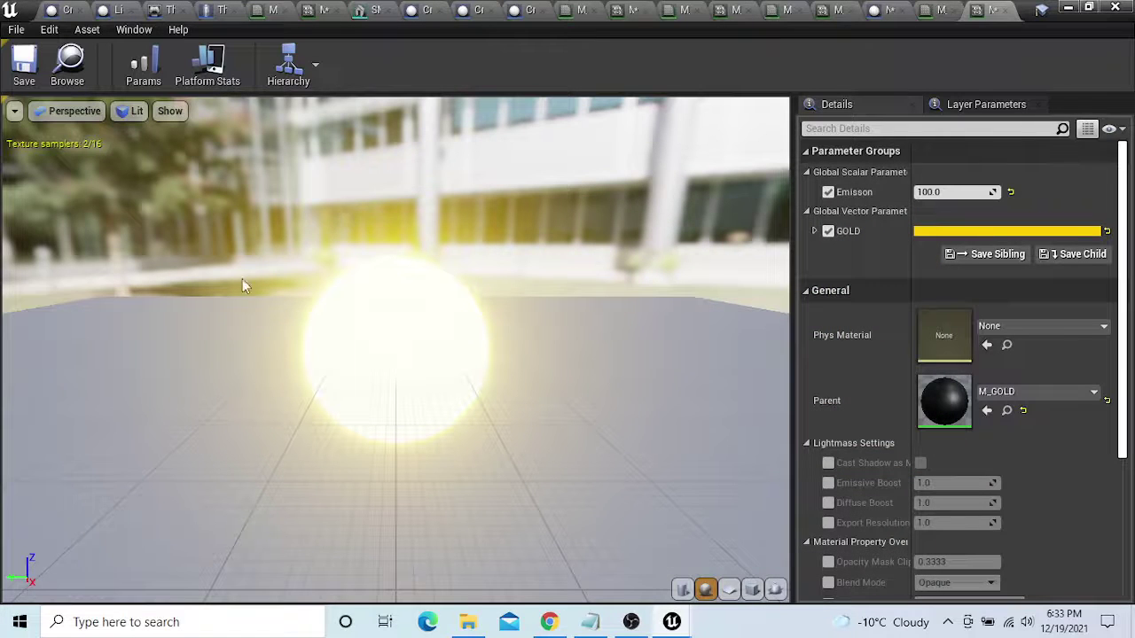
Save the M_GOLD_Inst material instance and open NewBlueprint from the Crystal folder
{"action": "left_click", "coordinate": [23, 61]}
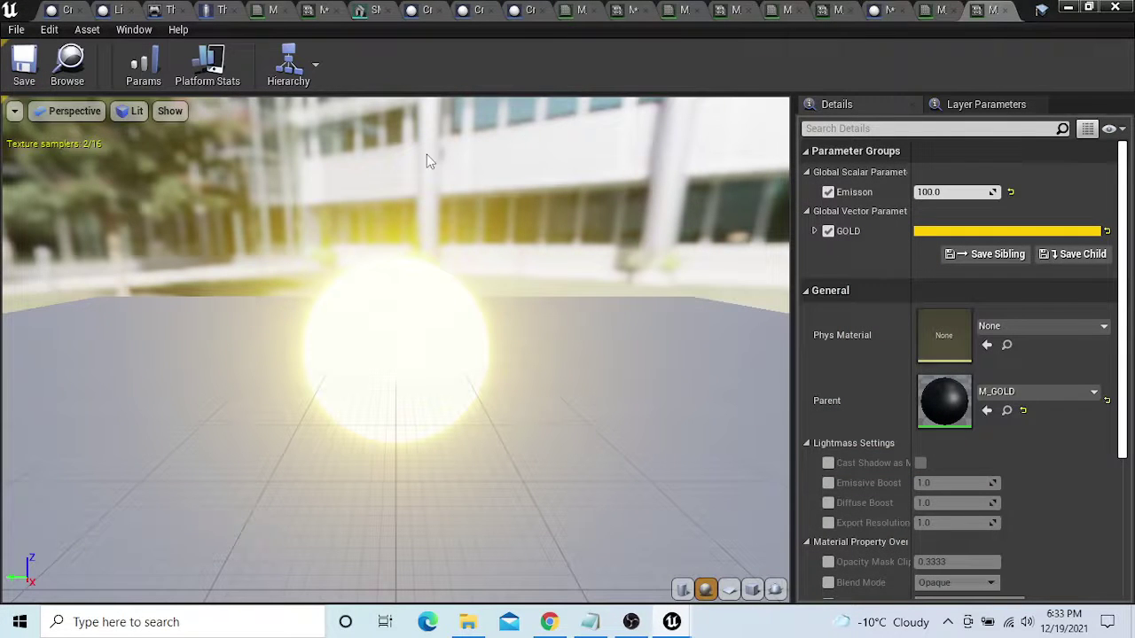
{"action": "left_click", "coordinate": [1069, 8]}
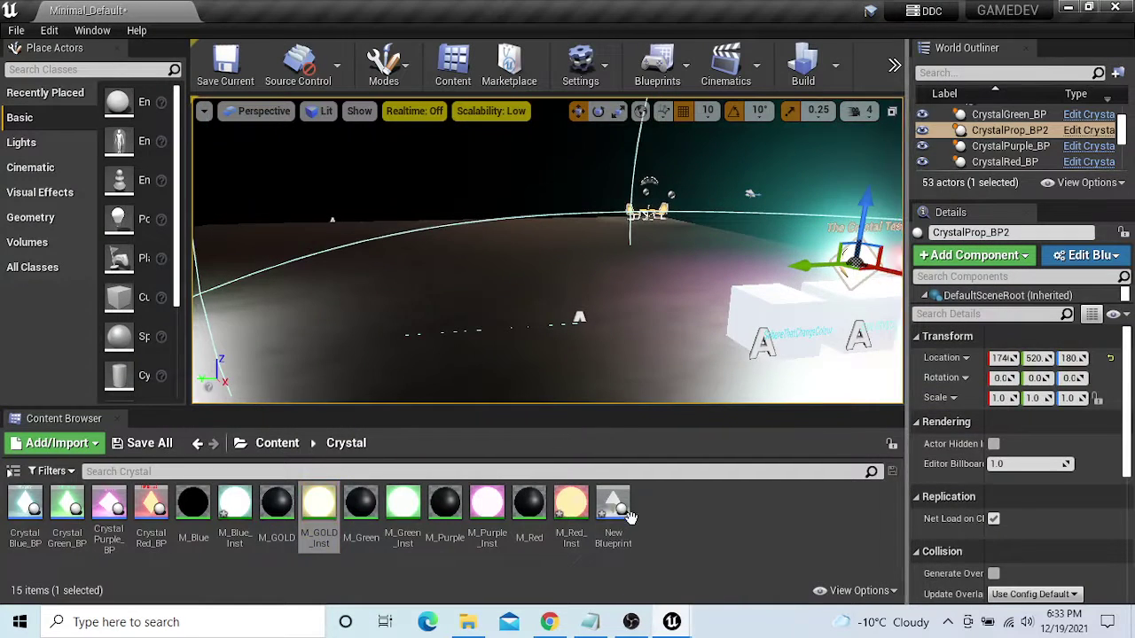
{"action": "double_click", "coordinate": [621, 512]}
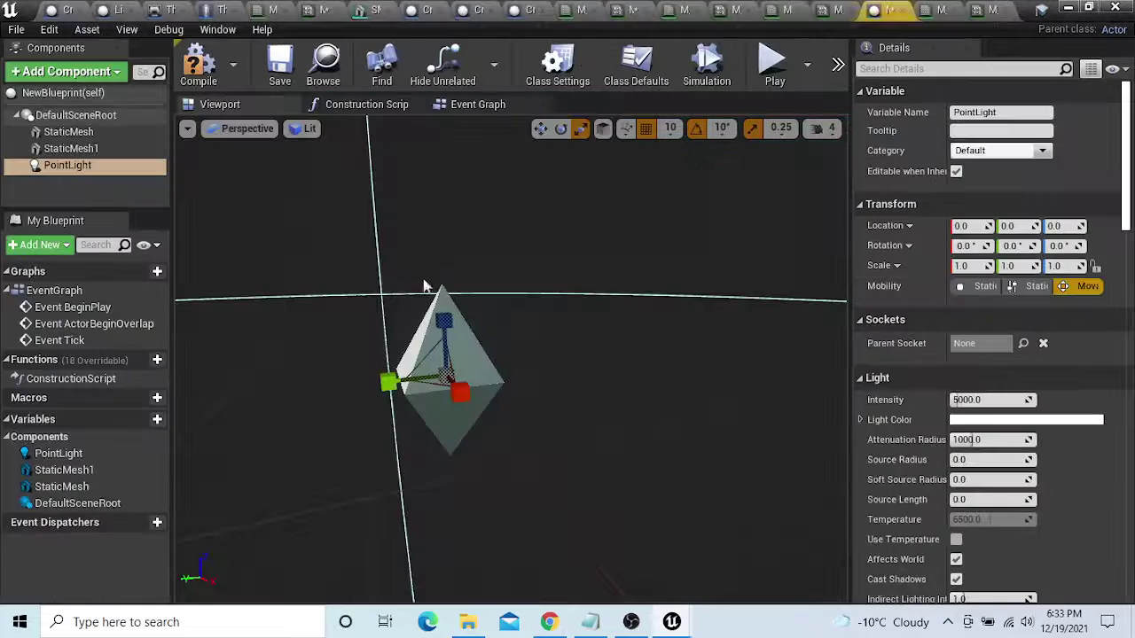
Assign the M_GOLD_Inst material to the upper pyramid, StaticMesh, of the crystal Blueprint
{"action": "left_click", "coordinate": [78, 149]}
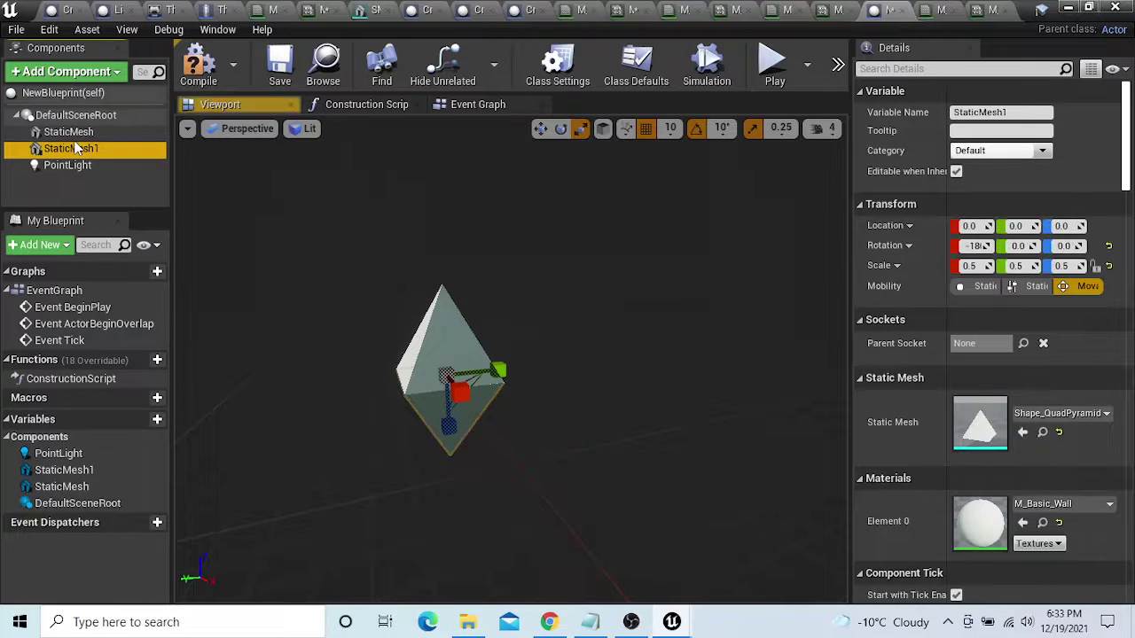
{"action": "left_click", "coordinate": [71, 131]}
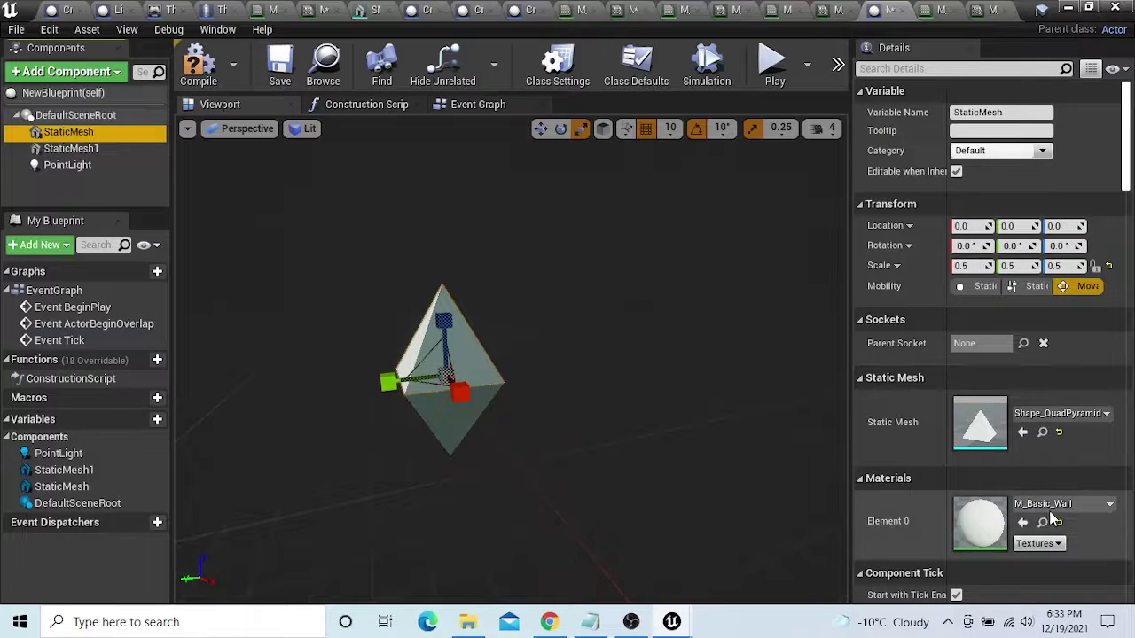
{"action": "left_click", "coordinate": [1055, 505]}
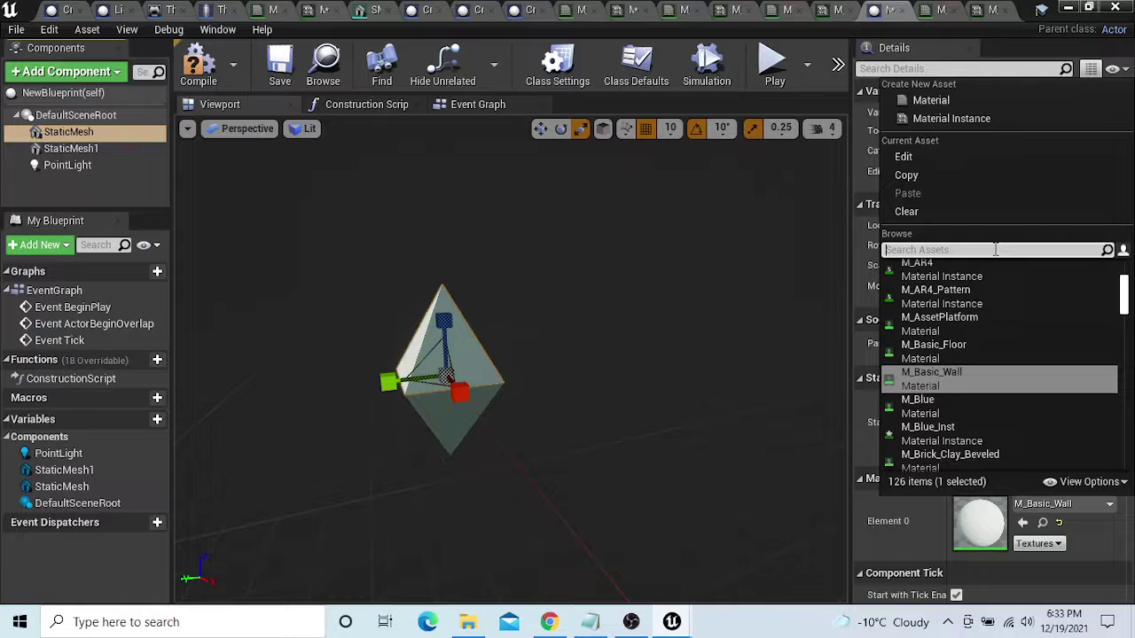
{"action": "type", "text": "m"}
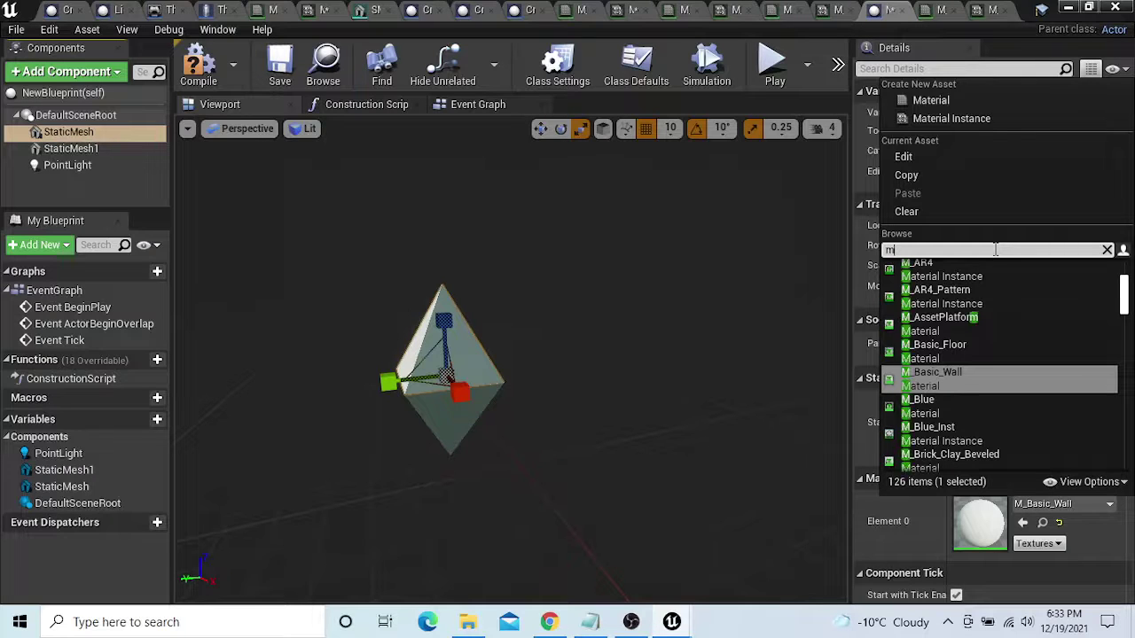
{"action": "type", "text": "_G"}
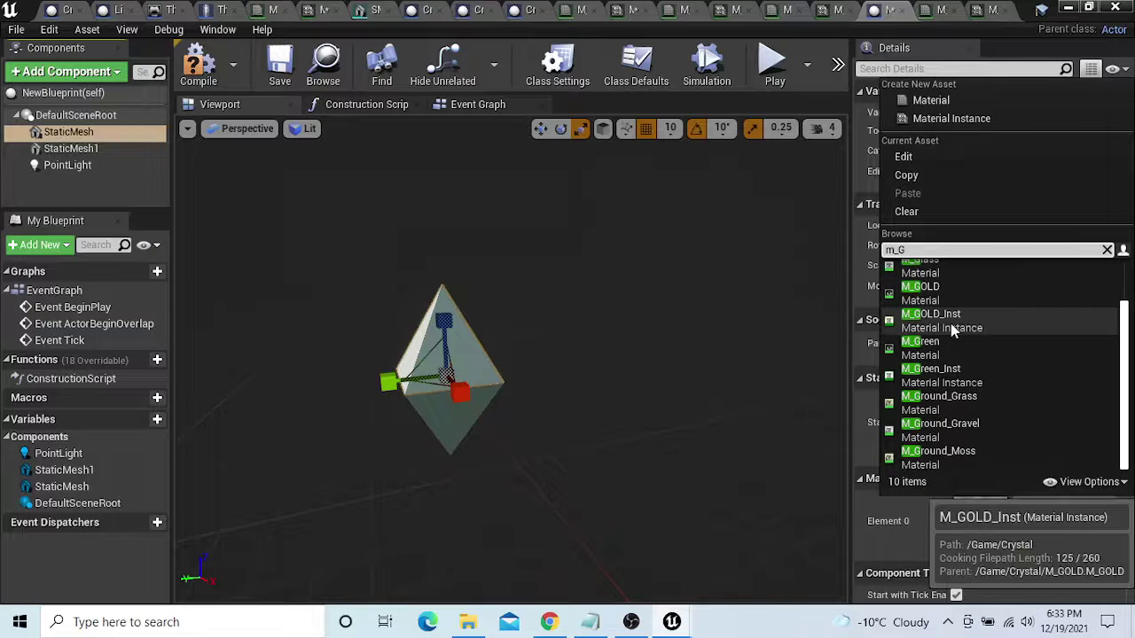
{"action": "left_click", "coordinate": [513, 409]}
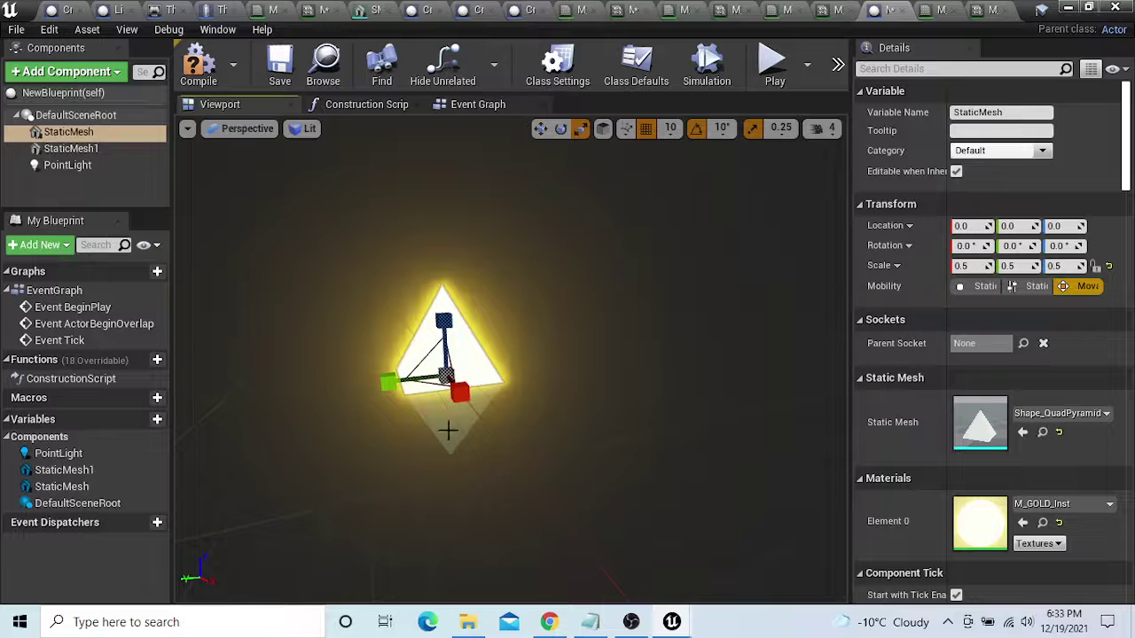
Assign M_GOLD_Inst to the lower mirrored pyramid, StaticMesh1, as its Element 0 material
{"action": "left_click", "coordinate": [452, 427]}
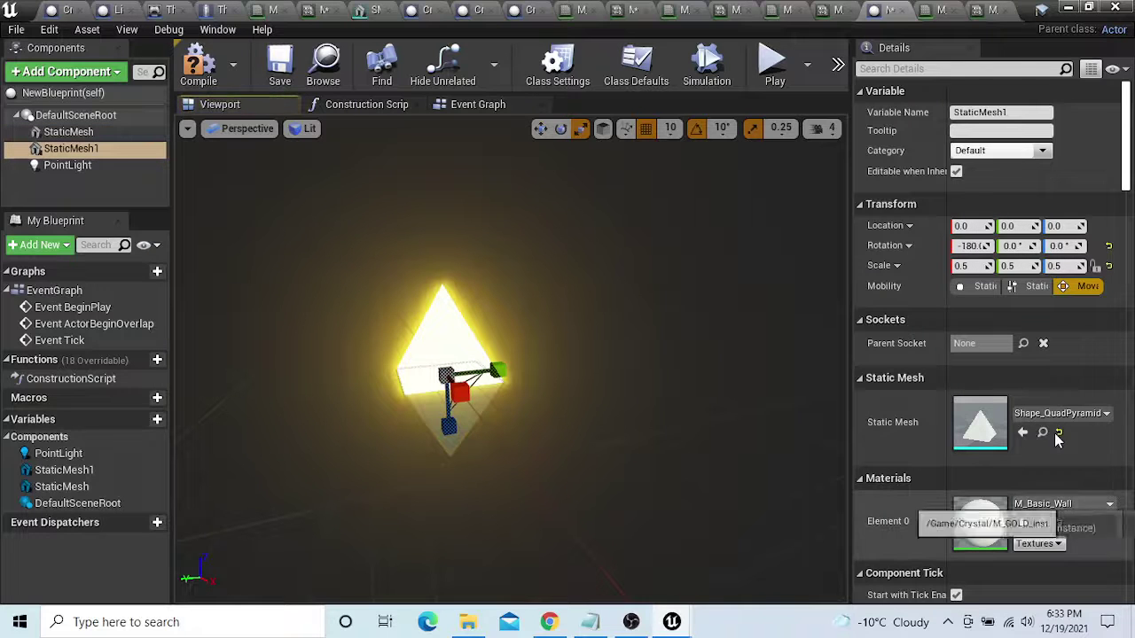
{"action": "left_click", "coordinate": [1042, 504]}
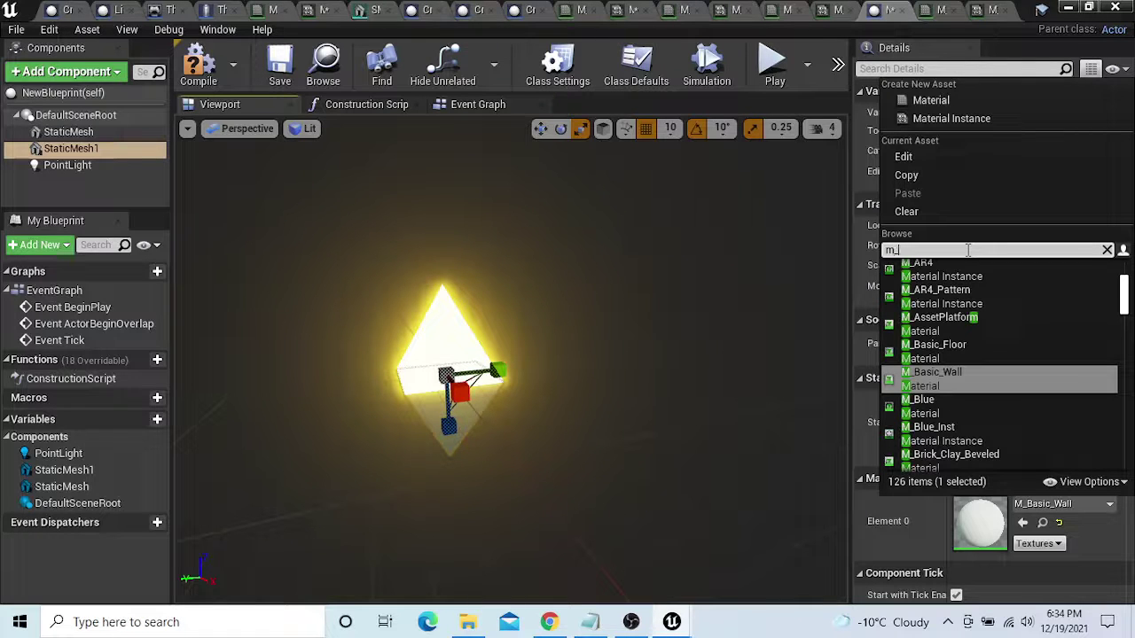
{"action": "type", "text": "_G"}
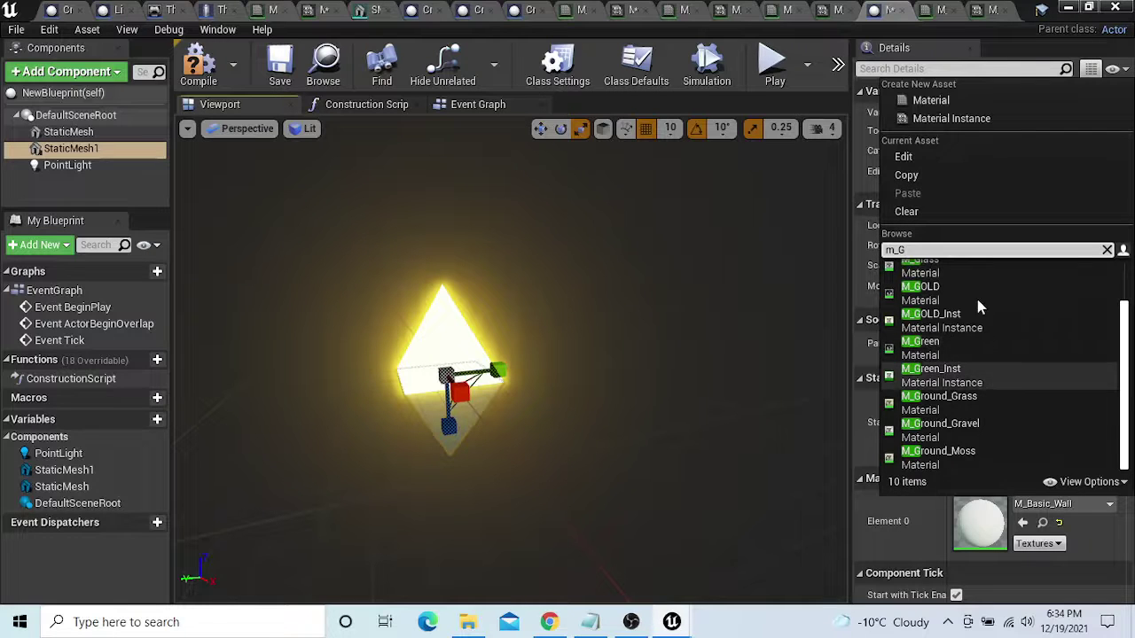
{"action": "left_click", "coordinate": [975, 317]}
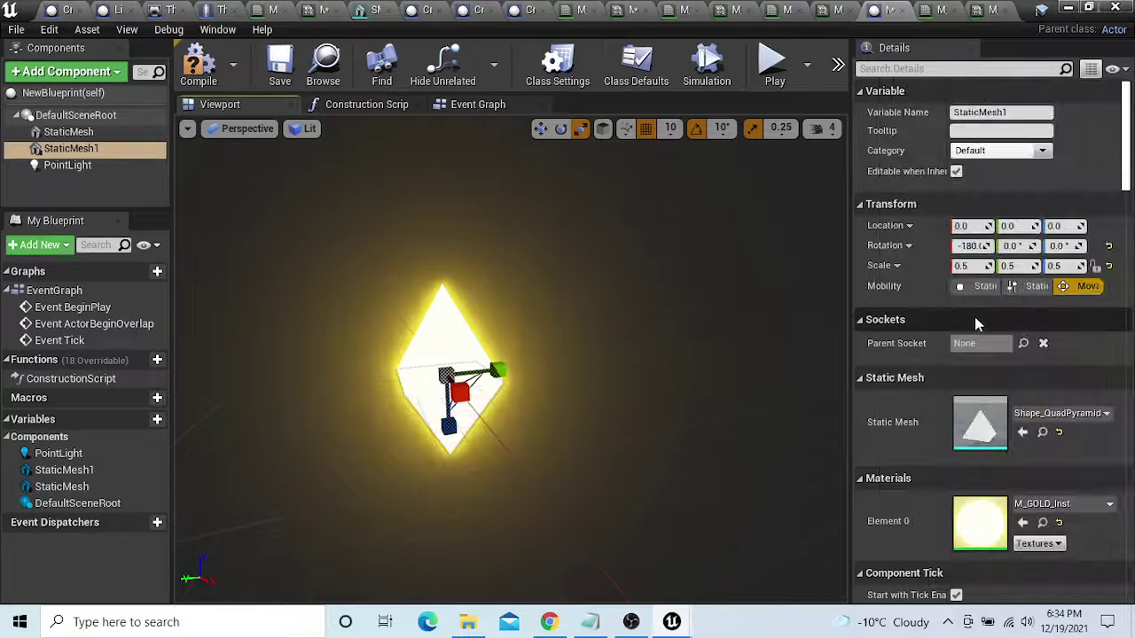
Set the PointLight's light colour to yellow, hex sRGB F0F000FF
{"action": "left_click", "coordinate": [90, 166]}
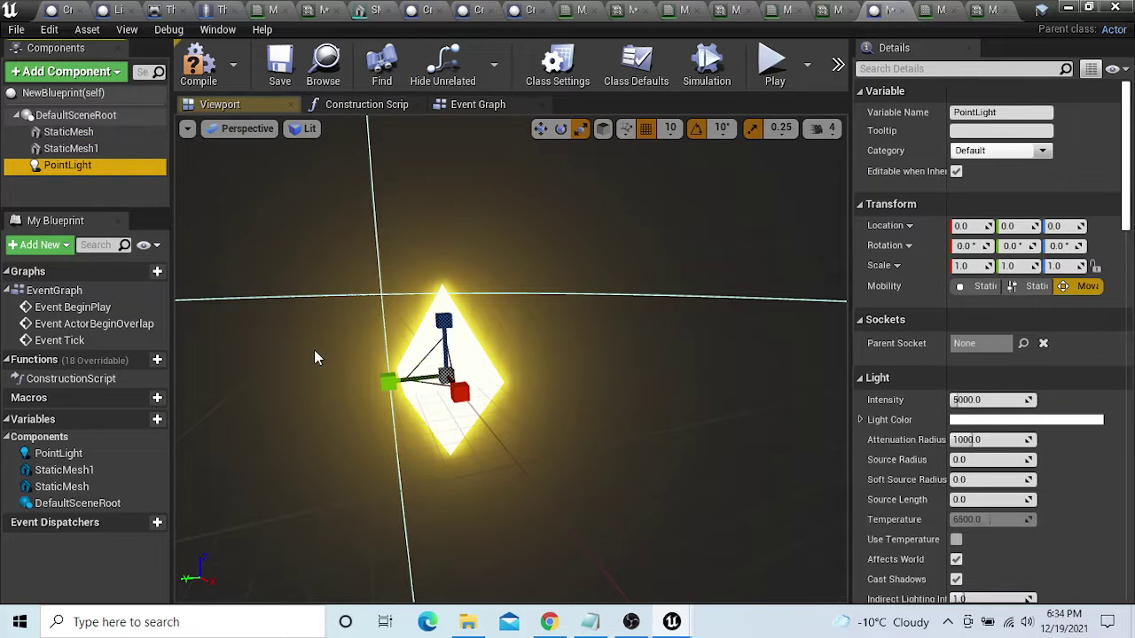
{"action": "left_click", "coordinate": [987, 421]}
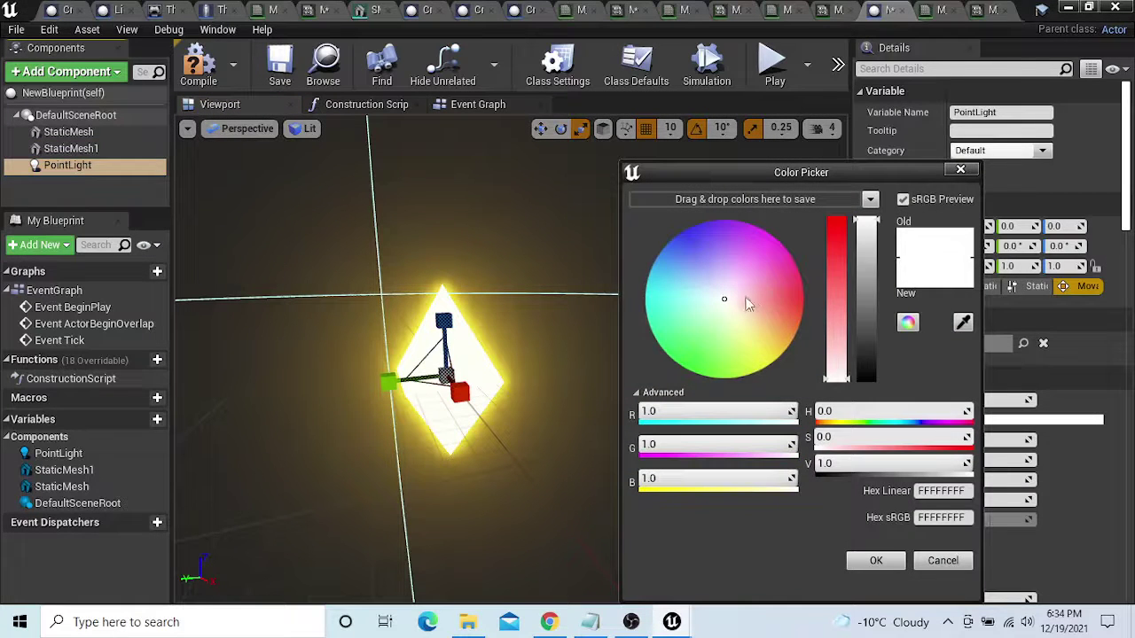
{"action": "left_click", "coordinate": [908, 322]}
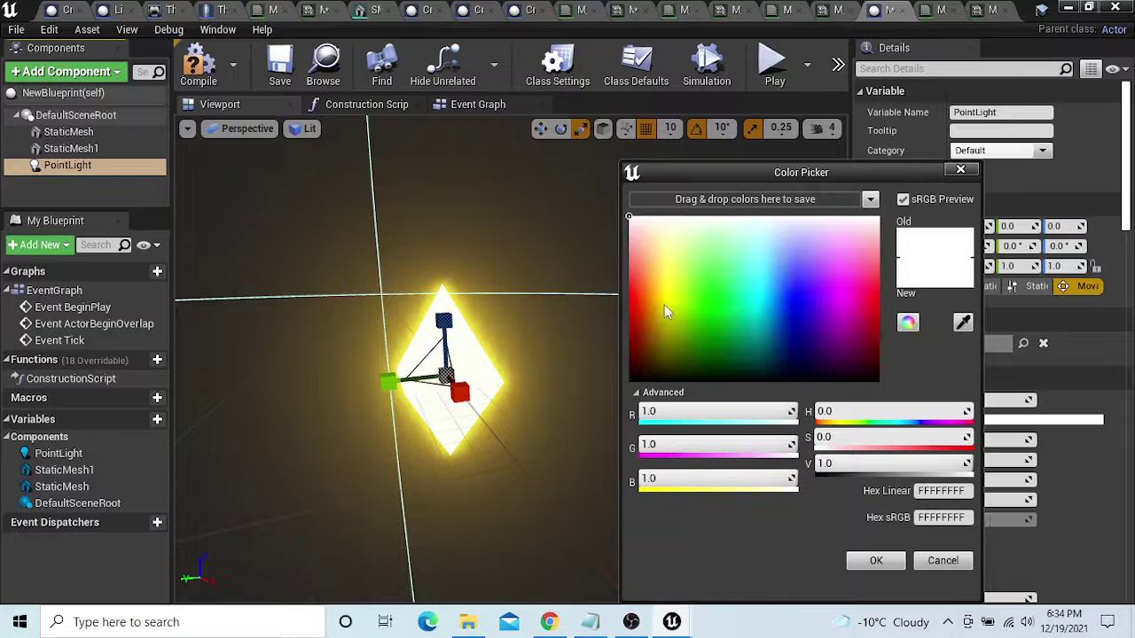
{"action": "left_click_drag", "start_coordinate": [667, 323], "coordinate": [670, 312]}
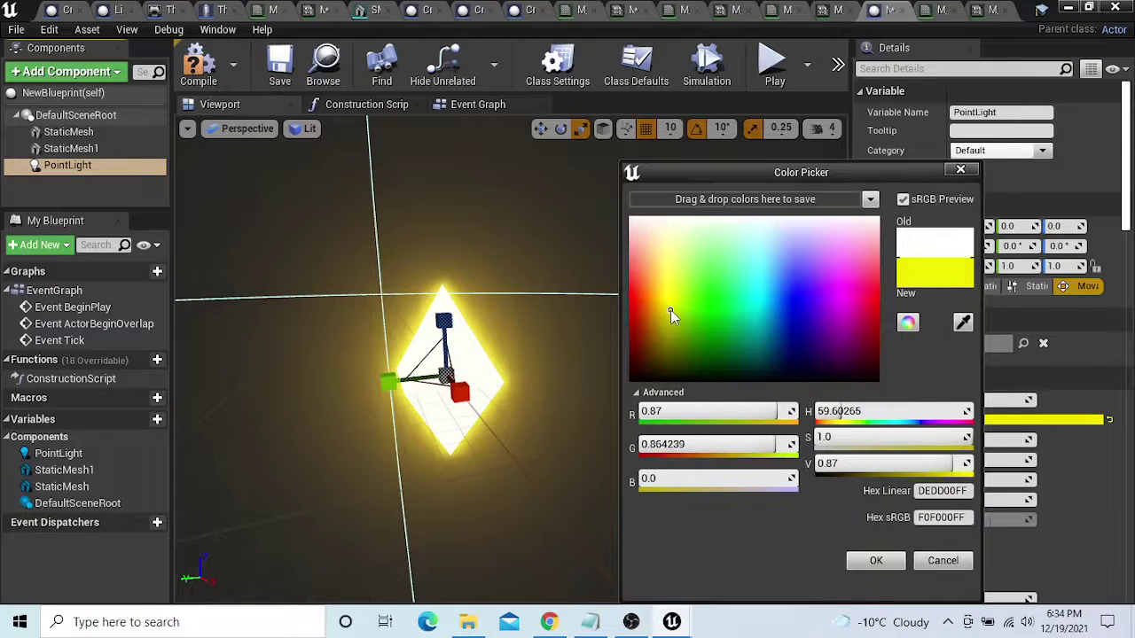
{"action": "left_click", "coordinate": [874, 560]}
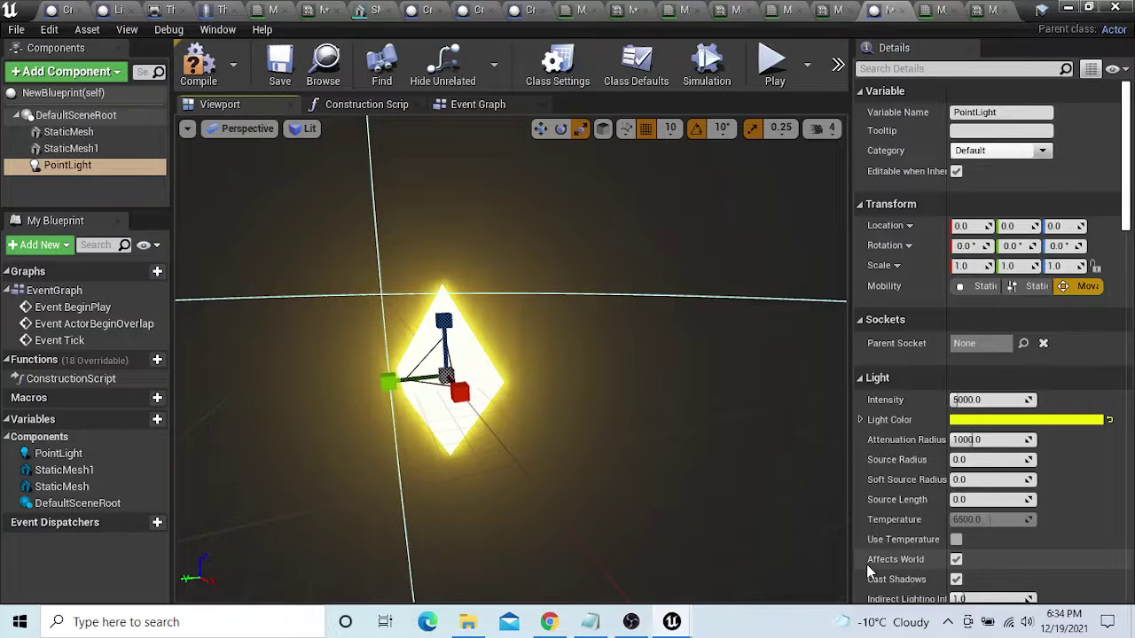
Set the PointLight's intensity to about 22073, and compile and save the Blueprint
{"action": "left_click", "coordinate": [1005, 400]}
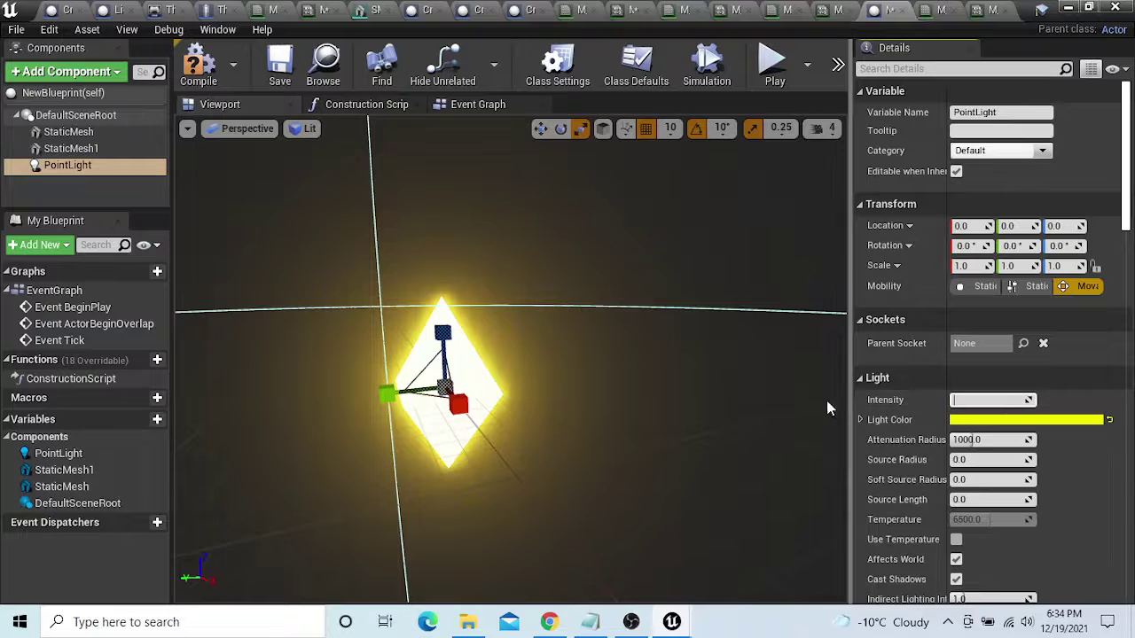
{"action": "left_click", "coordinate": [754, 403]}
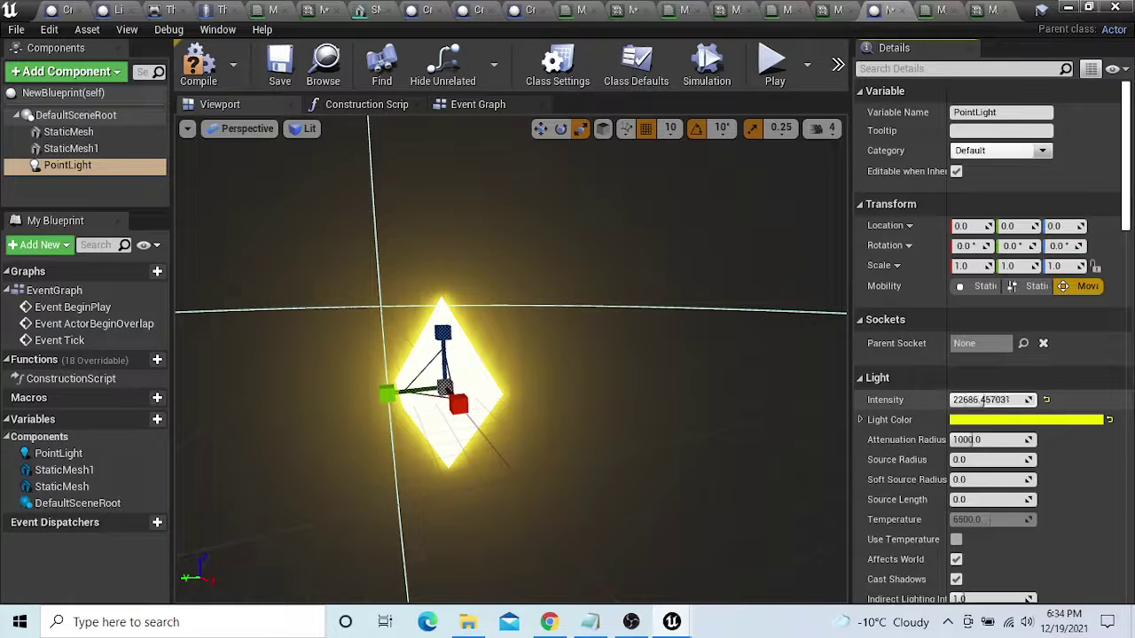
{"action": "left_click", "coordinate": [199, 64]}
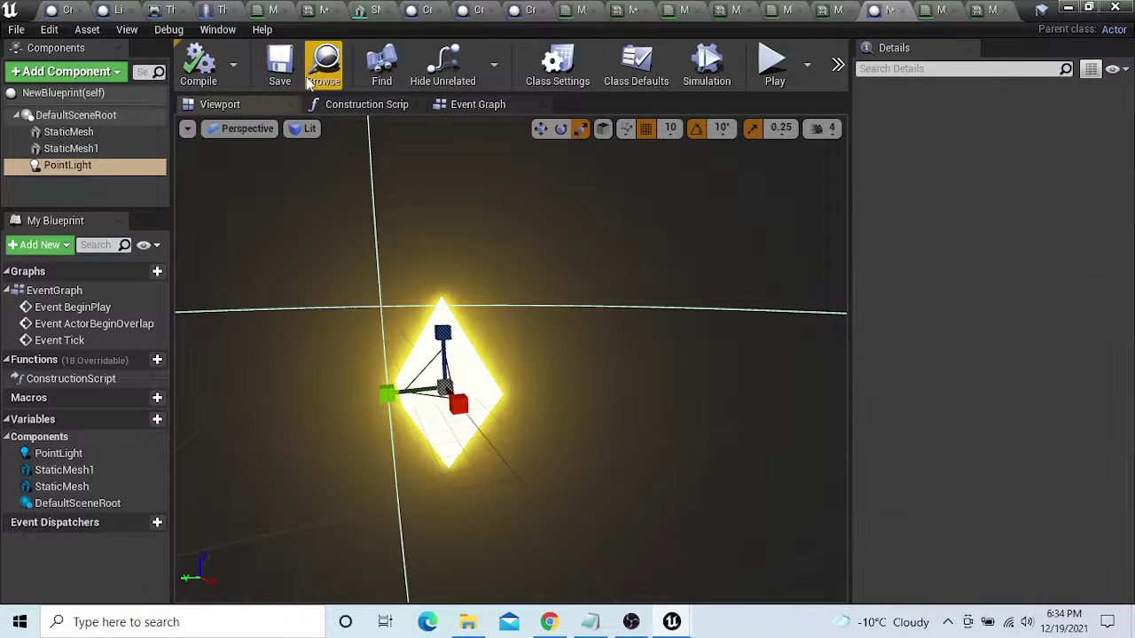
{"action": "left_click", "coordinate": [279, 71]}
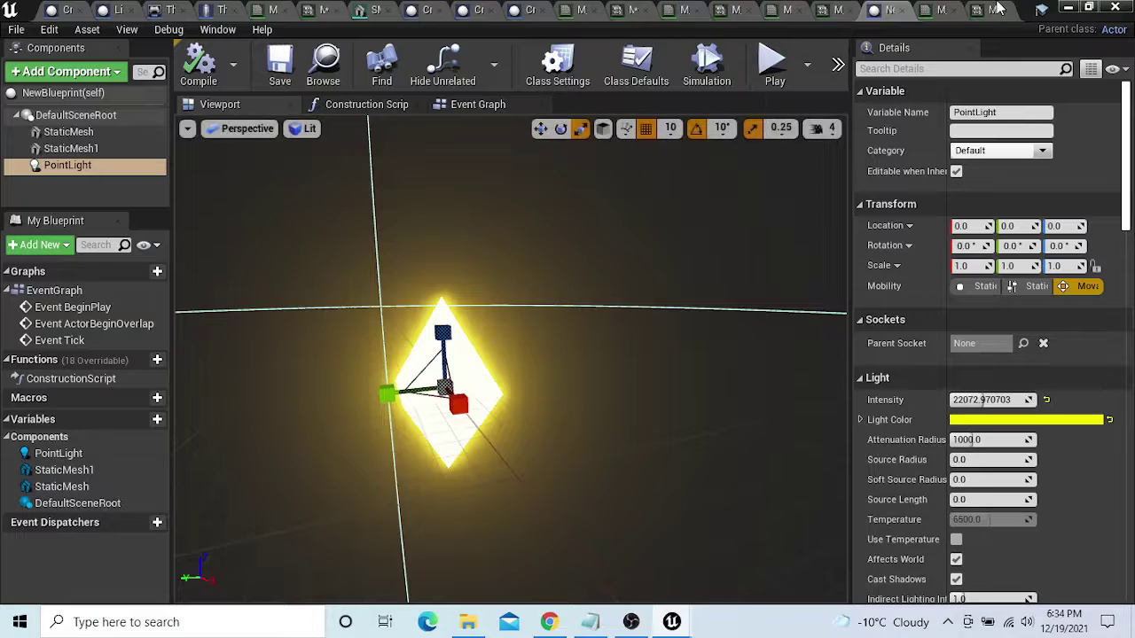
Place NewBlueprint from the Crystal folder in the level, beside the purple crystal's cube at the end of the row
{"action": "left_click", "coordinate": [1068, 7]}
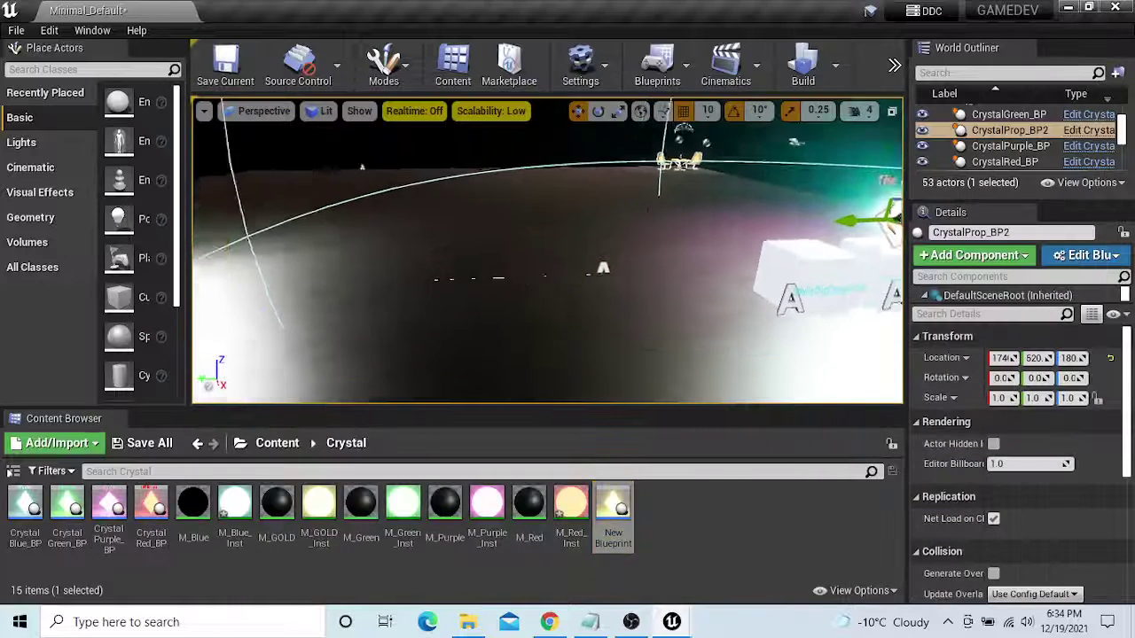
{"action": "key", "text": "f"}
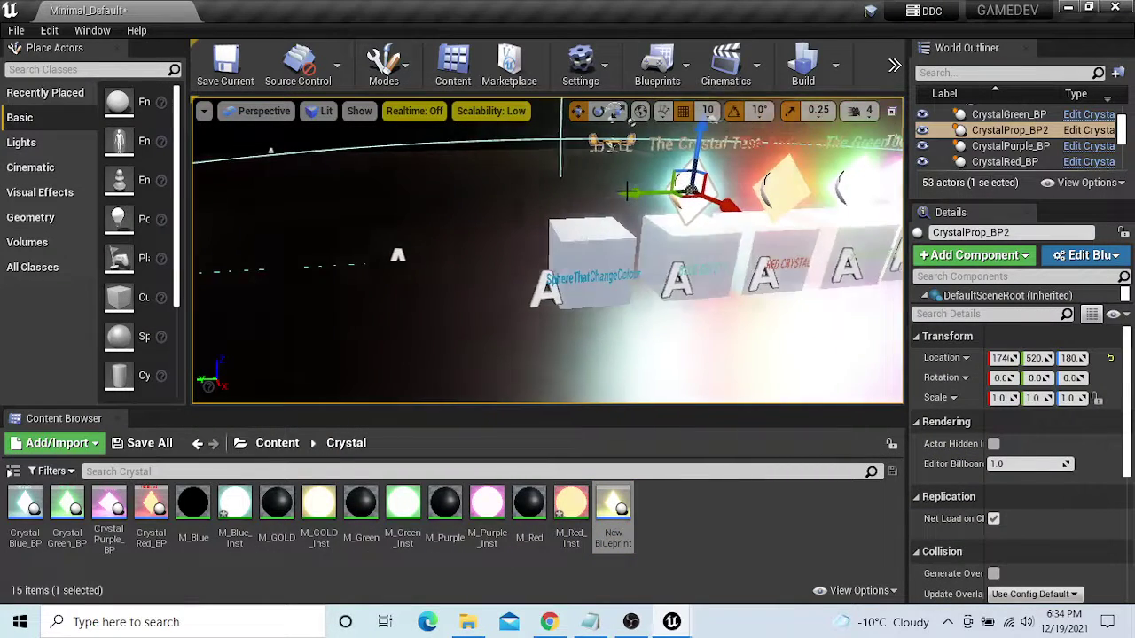
{"action": "right_click_drag", "start_coordinate": [627, 191], "coordinate": [674, 192]}
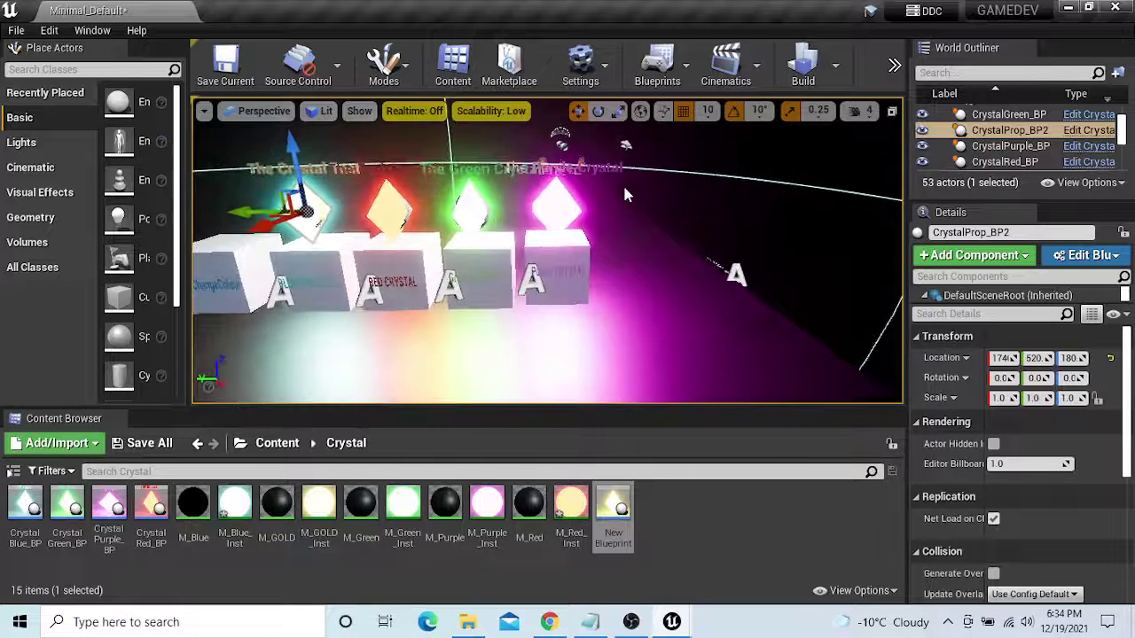
{"action": "scroll", "coordinate": [624, 189], "scroll_direction": "up", "scroll_amount": 2}
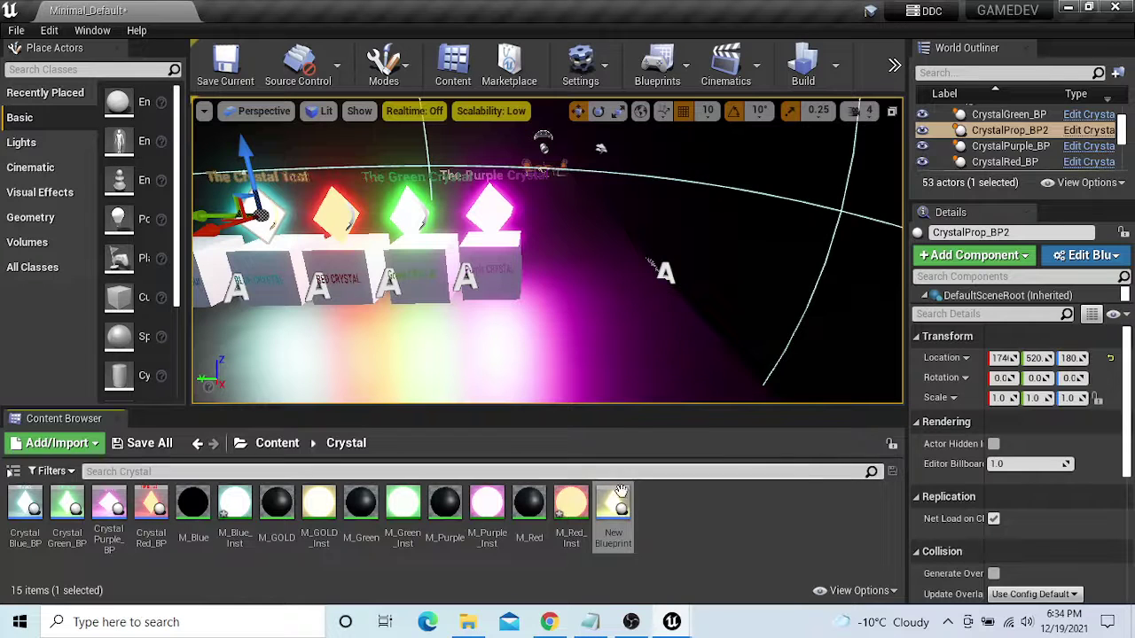
{"action": "left_click_drag", "start_coordinate": [621, 513], "coordinate": [572, 264]}
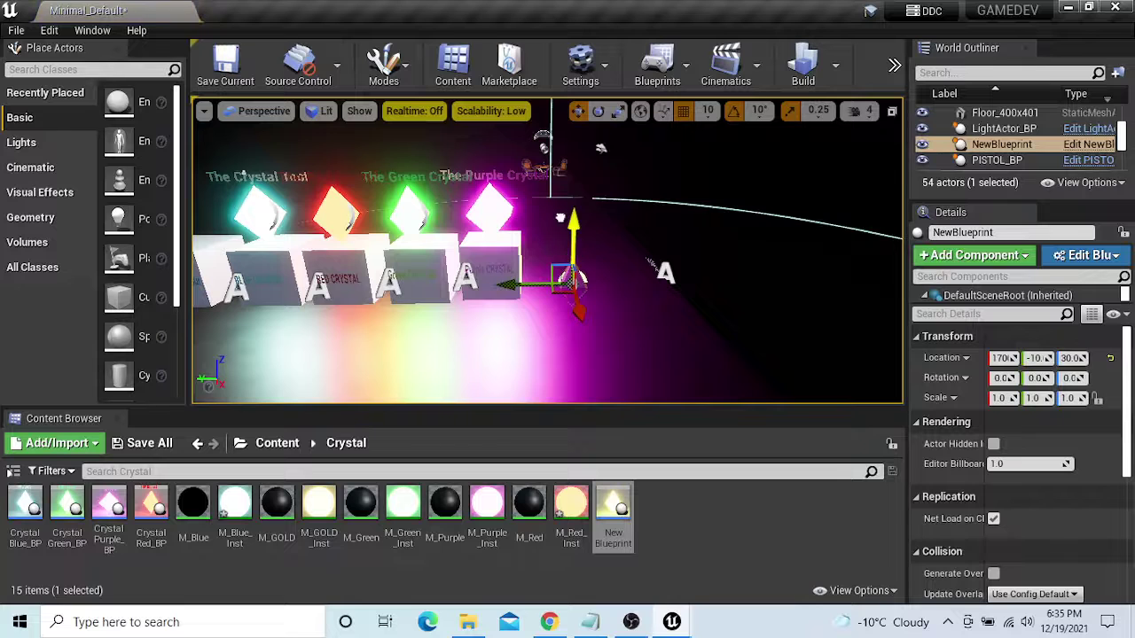
Raise the gold crystal actor to a Z location of 180, level with the other crystals
{"action": "left_click_drag", "start_coordinate": [575, 199], "coordinate": [575, 167]}
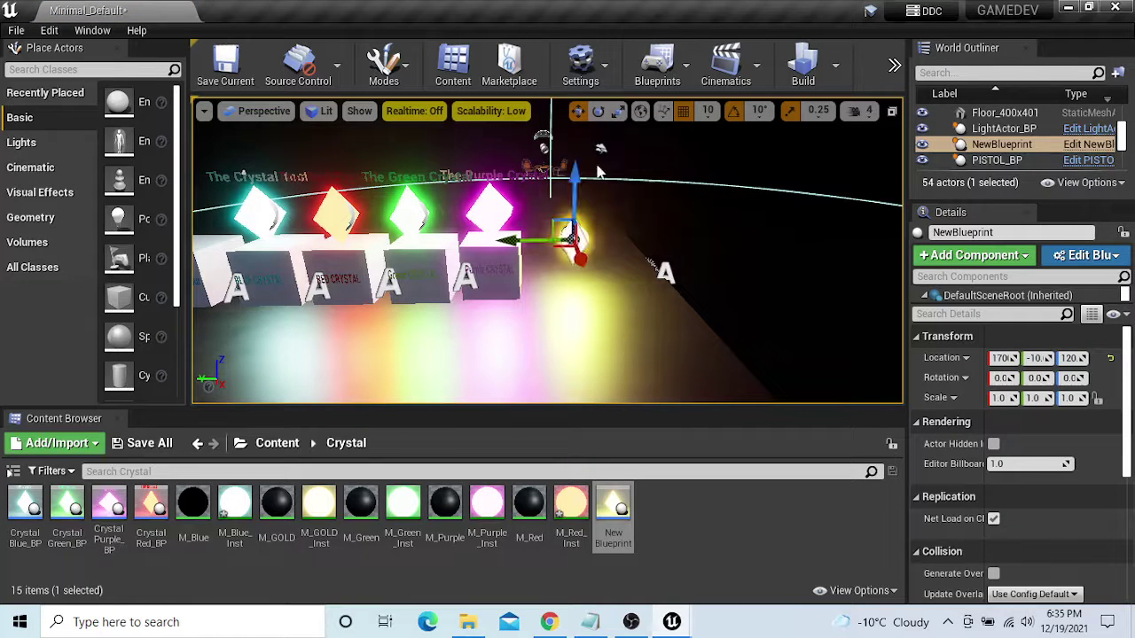
{"action": "scroll", "coordinate": [590, 173], "scroll_direction": "up", "scroll_amount": 3}
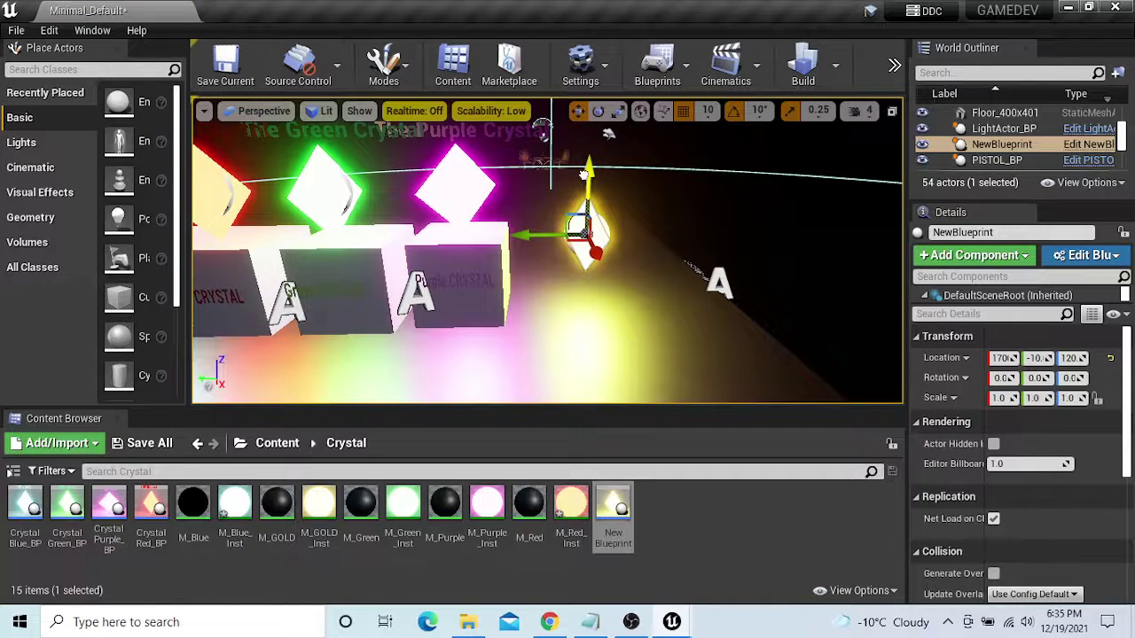
{"action": "left_click_drag", "start_coordinate": [584, 174], "coordinate": [567, 123]}
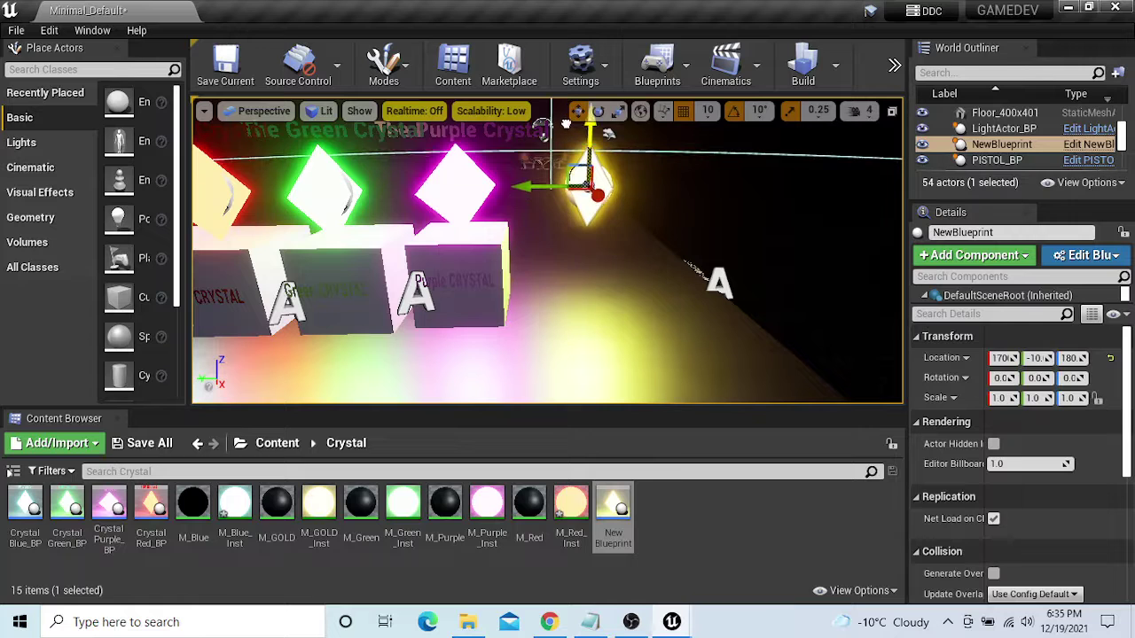
{"action": "scroll", "coordinate": [567, 127], "scroll_direction": "down", "scroll_amount": 4}
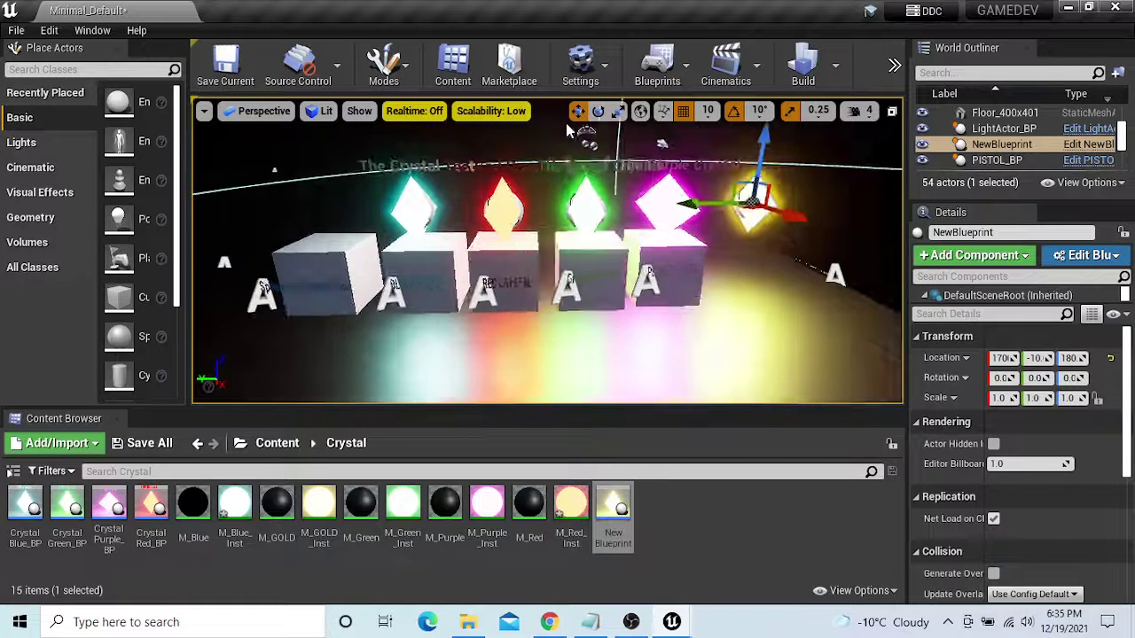
Duplicate the cube under the purple crystal and move the copy beneath the gold crystal, to Y 10 and Z 80
{"action": "left_click", "coordinate": [652, 257]}
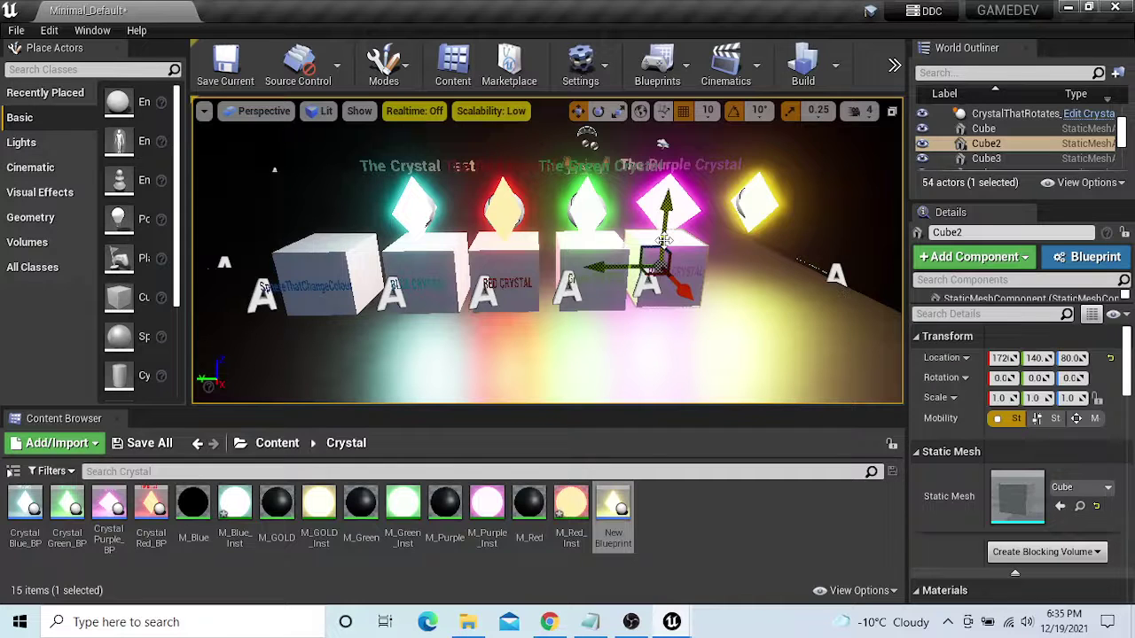
{"action": "left_click_drag", "start_coordinate": [664, 241], "coordinate": [707, 269], "text": "alt"}
{"action": "left_click_drag", "start_coordinate": [603, 269], "coordinate": [686, 254]}
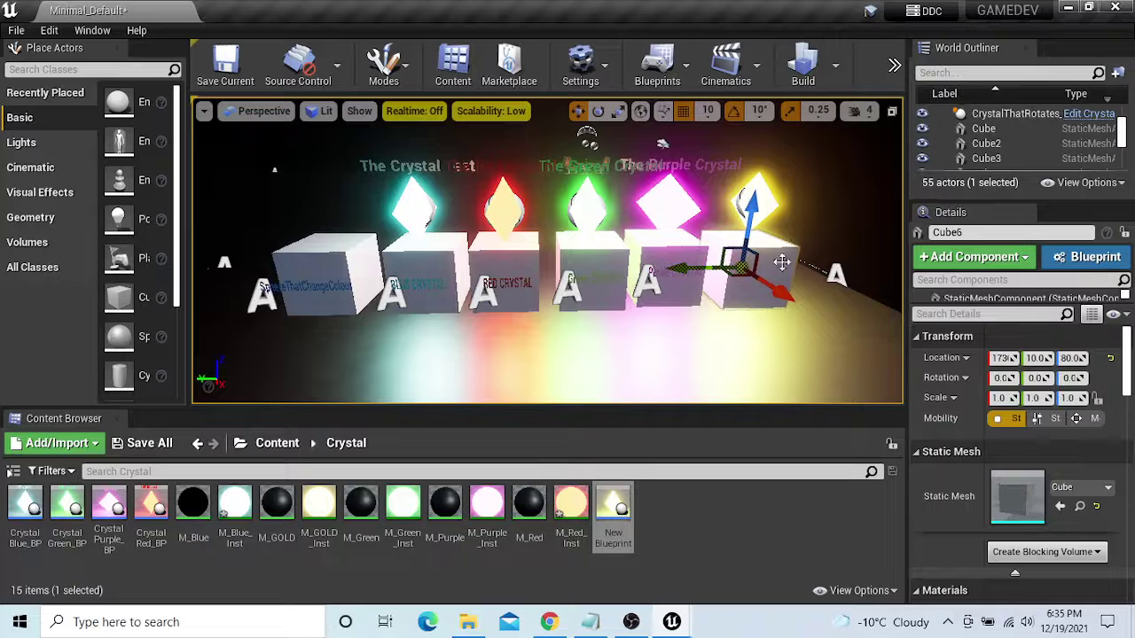
Move the gold crystal actor along X and Y to center it over its cube, with Y at 10
{"action": "right_click_drag", "start_coordinate": [764, 192], "coordinate": [798, 193]}
{"action": "scroll", "coordinate": [763, 192], "scroll_direction": "up", "scroll_amount": 3}
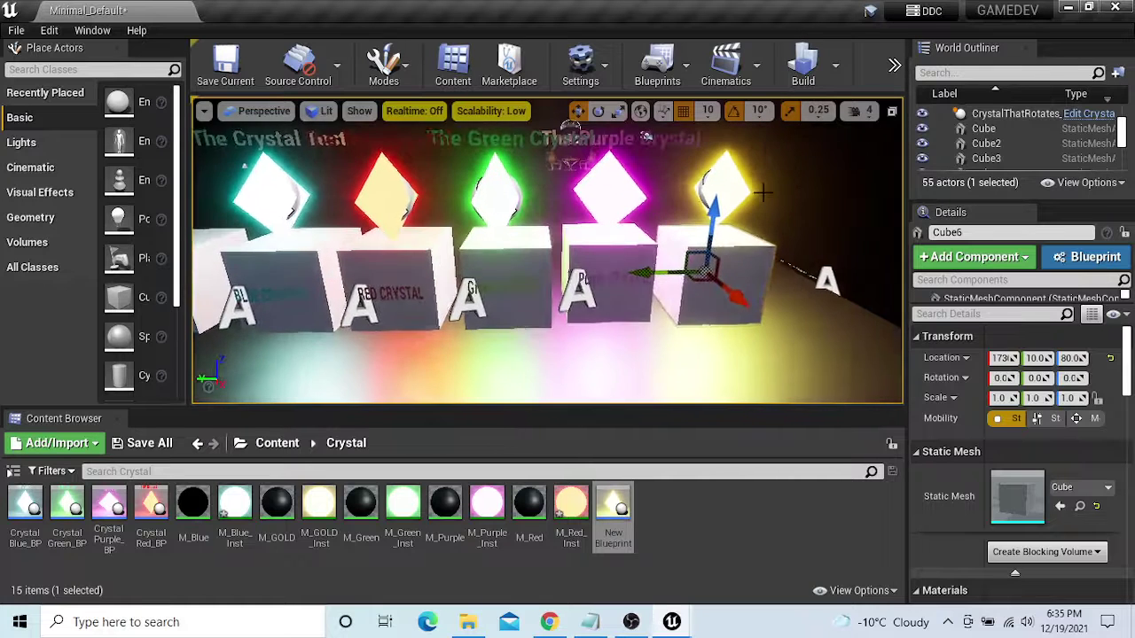
{"action": "key", "text": "Right"}
{"action": "left_click", "coordinate": [645, 197]}
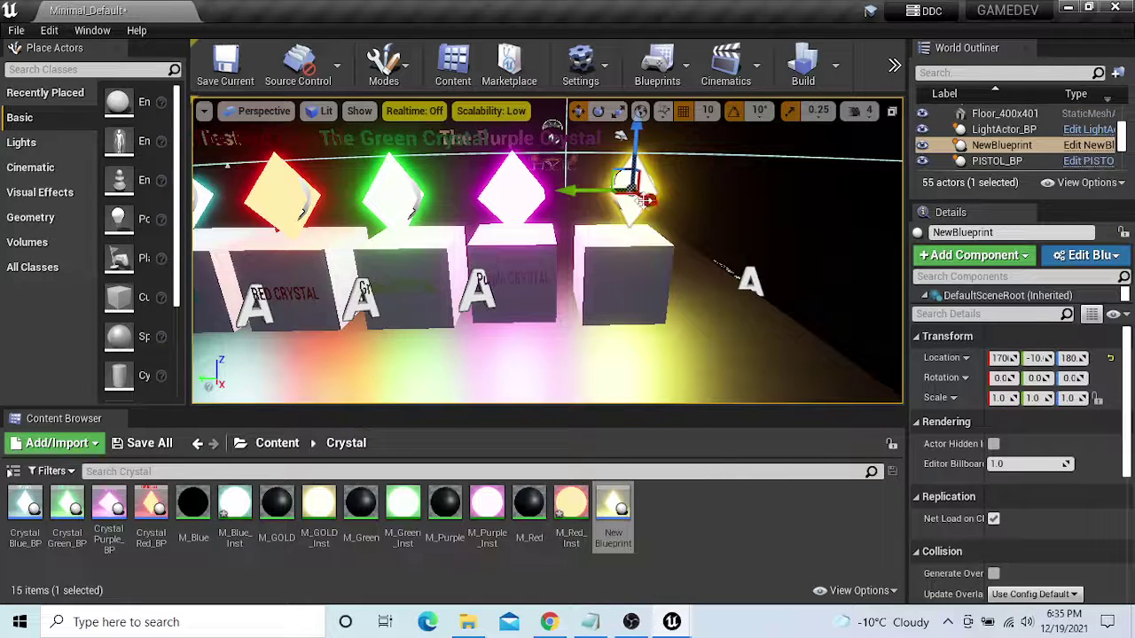
{"action": "left_click_drag", "start_coordinate": [652, 201], "coordinate": [661, 207]}
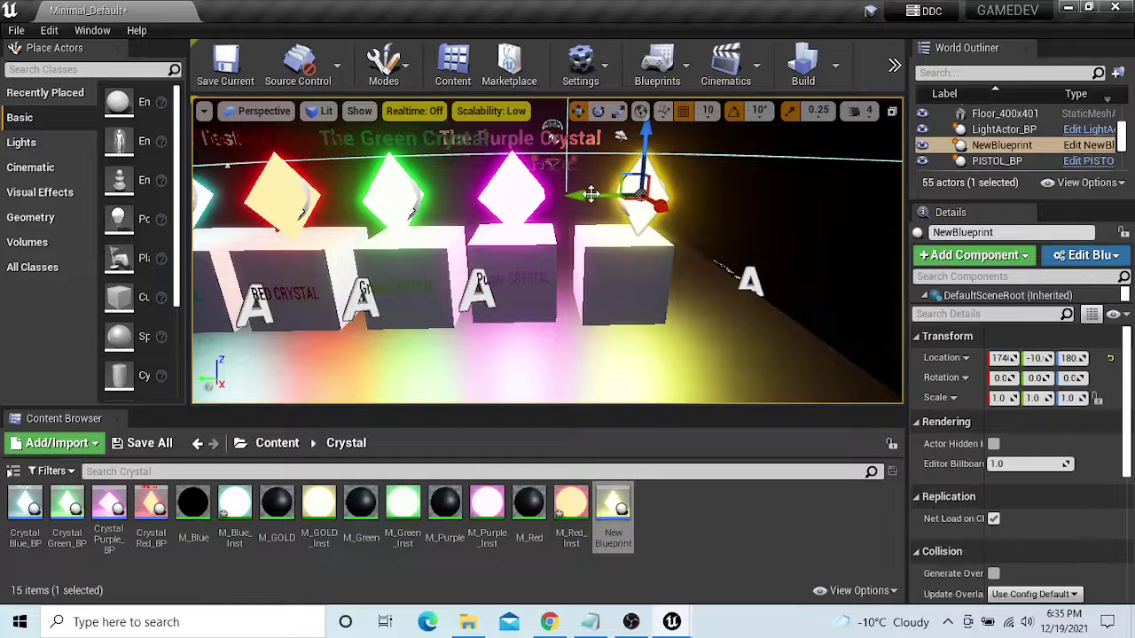
{"action": "left_click_drag", "start_coordinate": [587, 194], "coordinate": [572, 195]}
Play the level in the viewport and run the character along the crystal row to inspect the gold crystal in-game
{"action": "scroll", "coordinate": [574, 195], "scroll_direction": "down", "scroll_amount": 5}
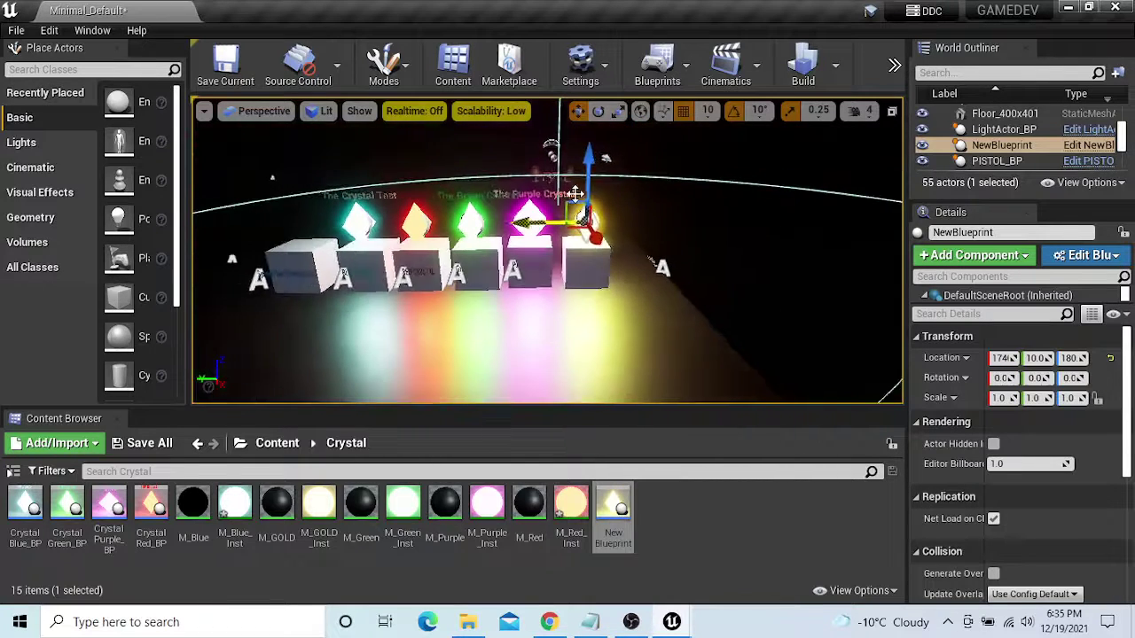
{"action": "right_click_drag", "start_coordinate": [575, 195], "coordinate": [533, 206]}
{"action": "left_click_drag", "start_coordinate": [739, 249], "coordinate": [732, 214]}
{"action": "scroll", "coordinate": [733, 213], "scroll_direction": "down", "scroll_amount": 5}
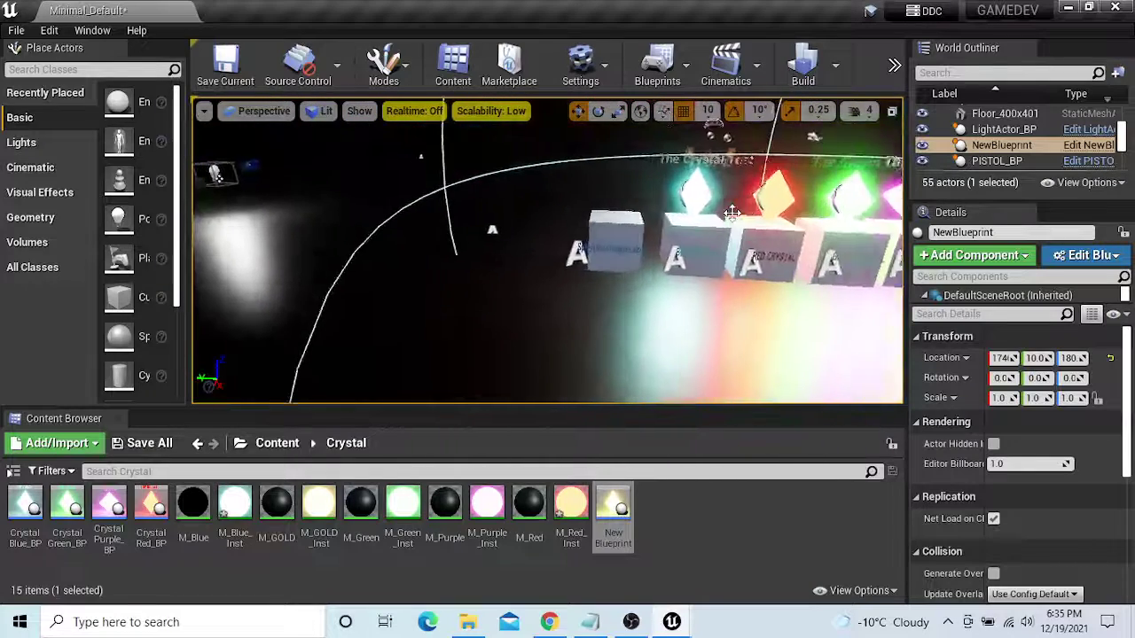
{"action": "key", "text": "alt+p"}
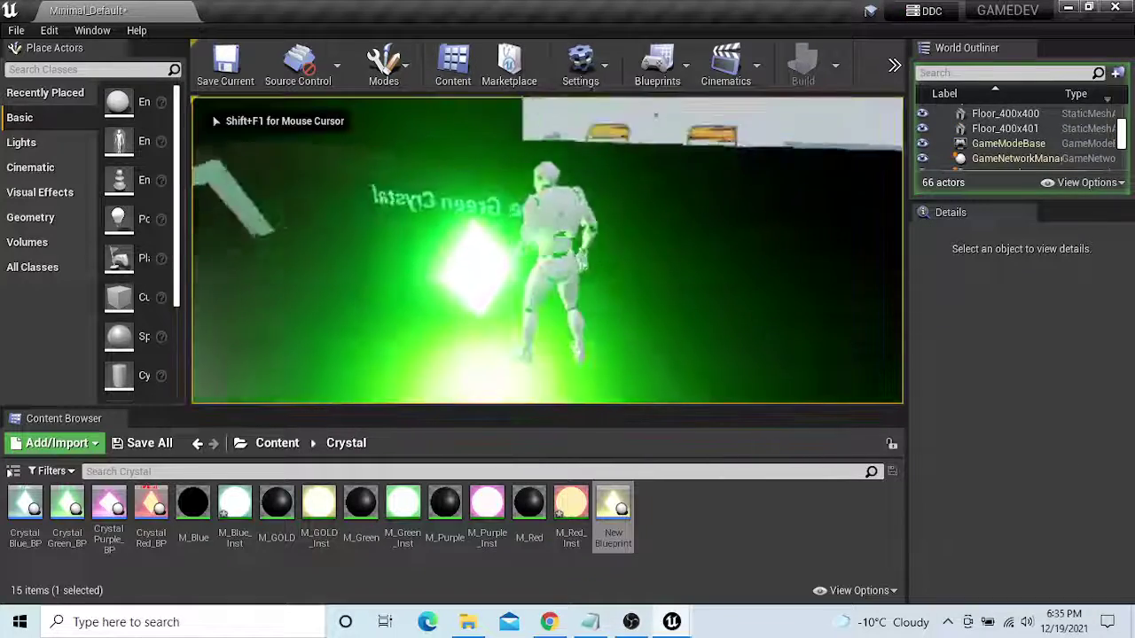
{"action": "key", "text": "w"}
{"action": "key", "text": "w"}
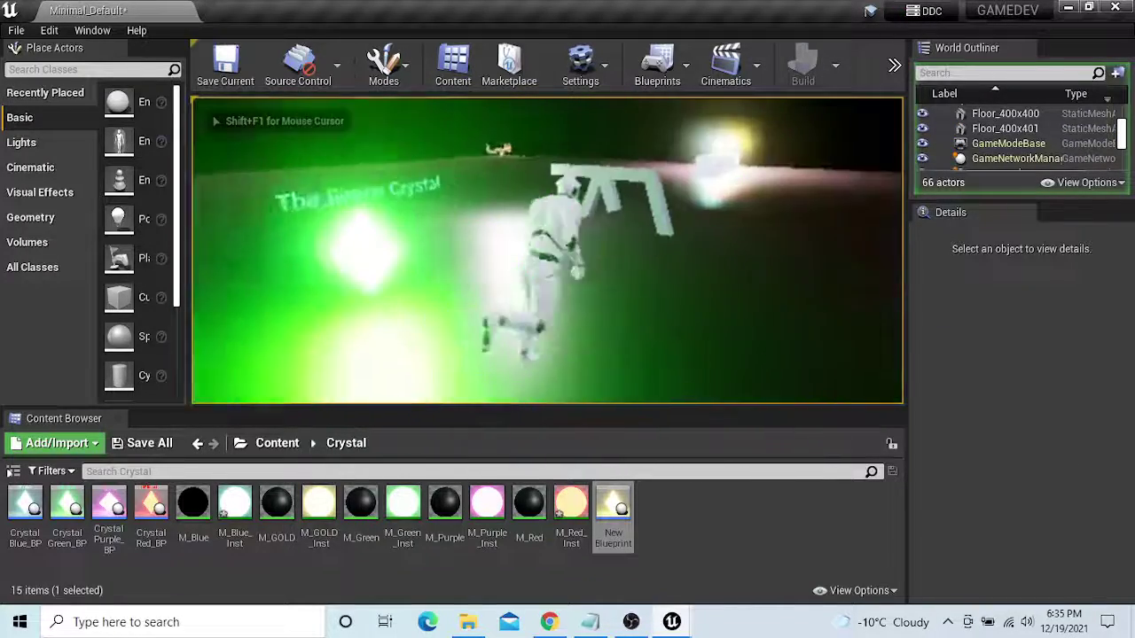
{"action": "key", "text": "w"}
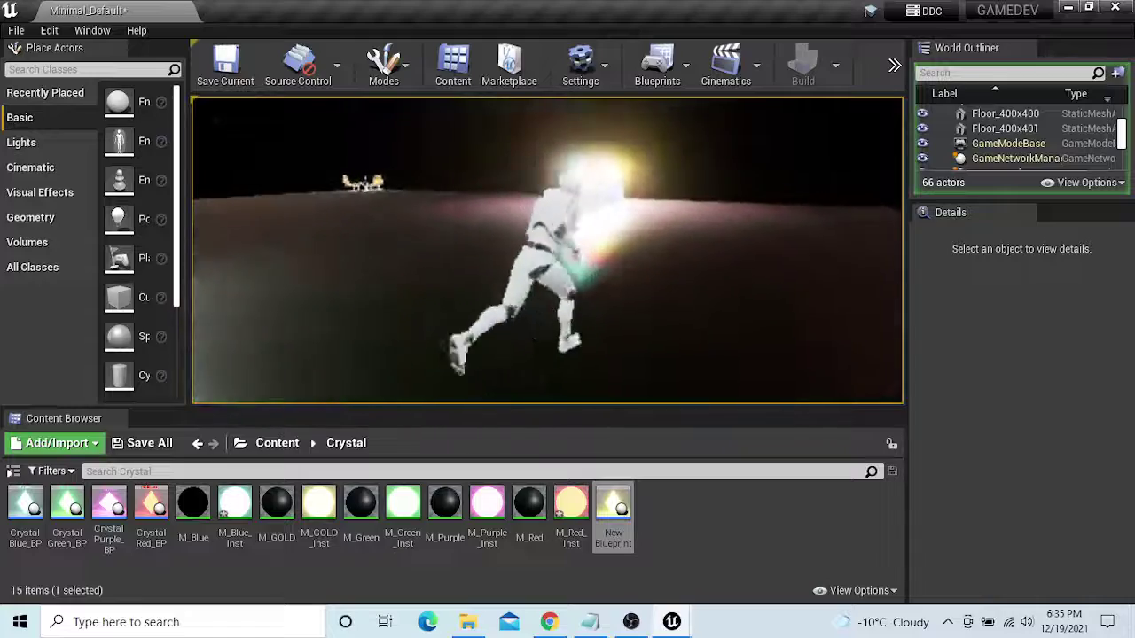
{"action": "key", "text": "w"}
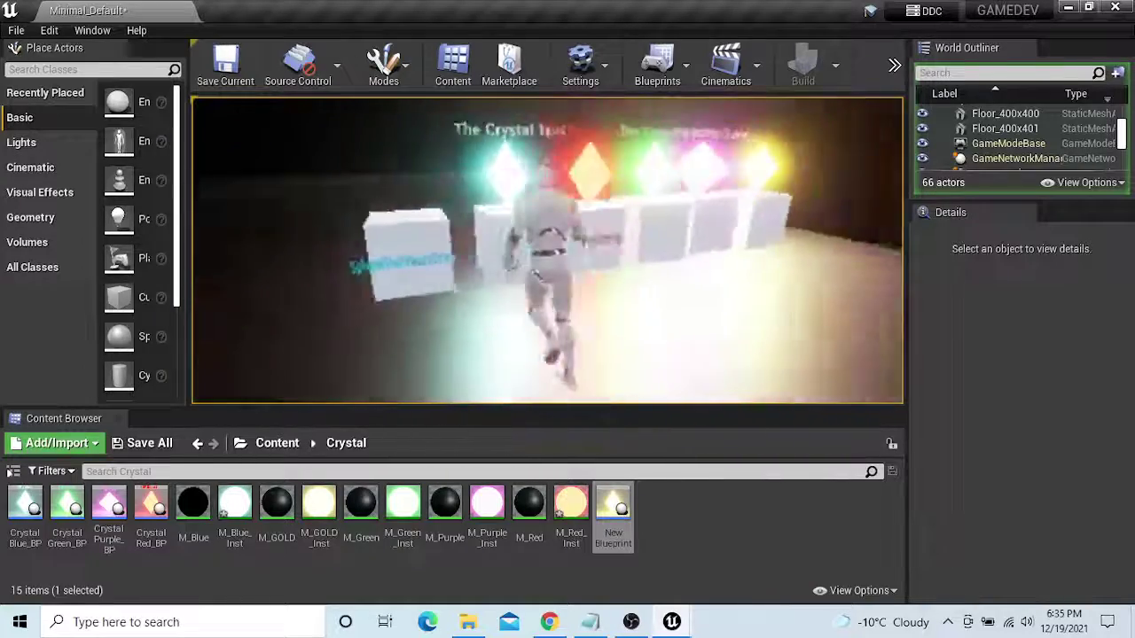
{"action": "key", "text": "w"}
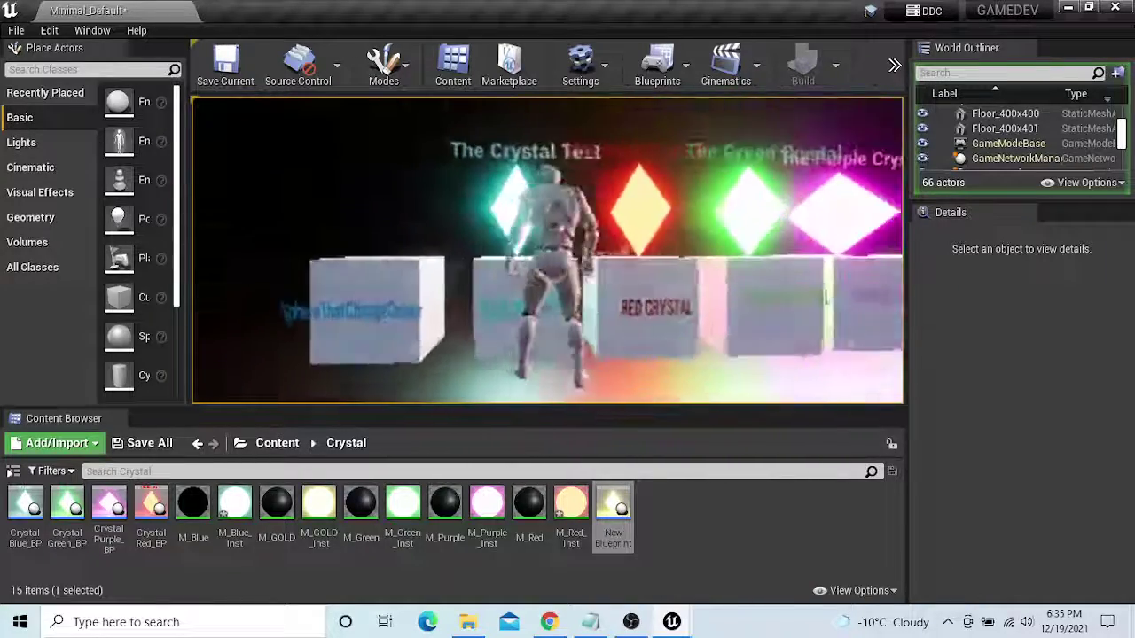
{"action": "key", "text": "d"}
{"action": "key", "text": "w"}
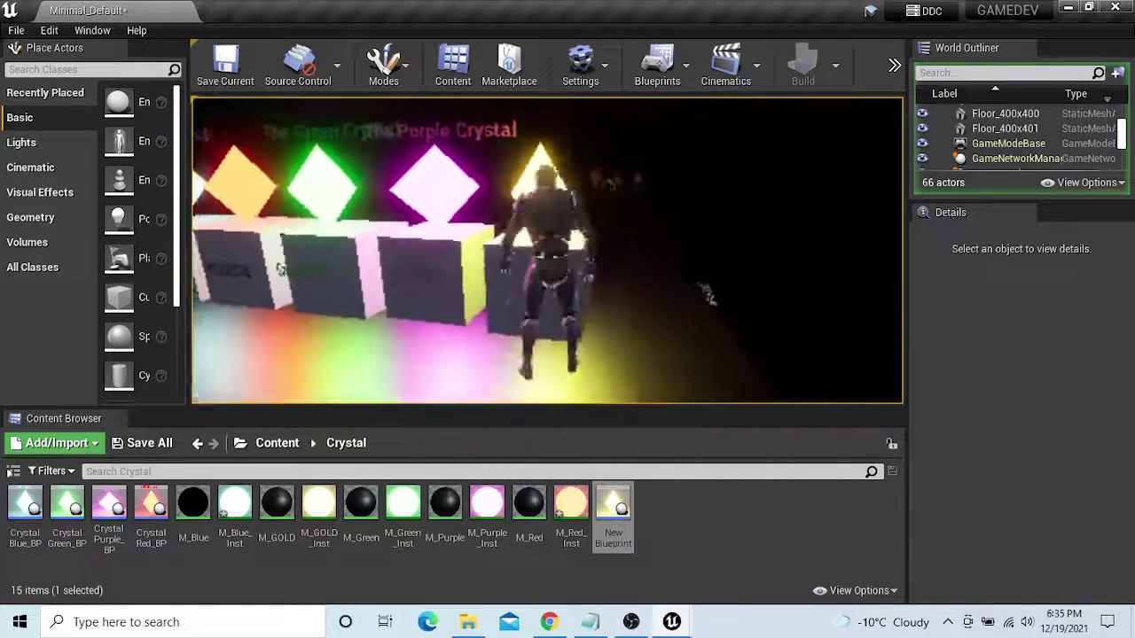
Run and jump the character through the rest of the level and back to the crystal row, and end the play session
{"action": "key", "text": "w"}
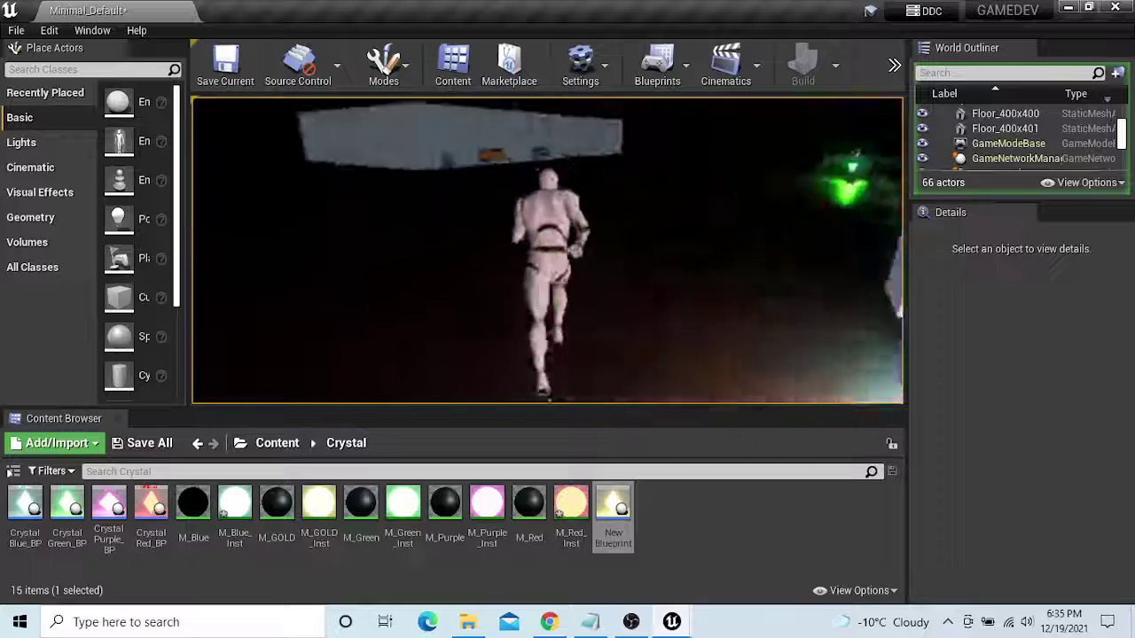
{"action": "key", "text": "w"}
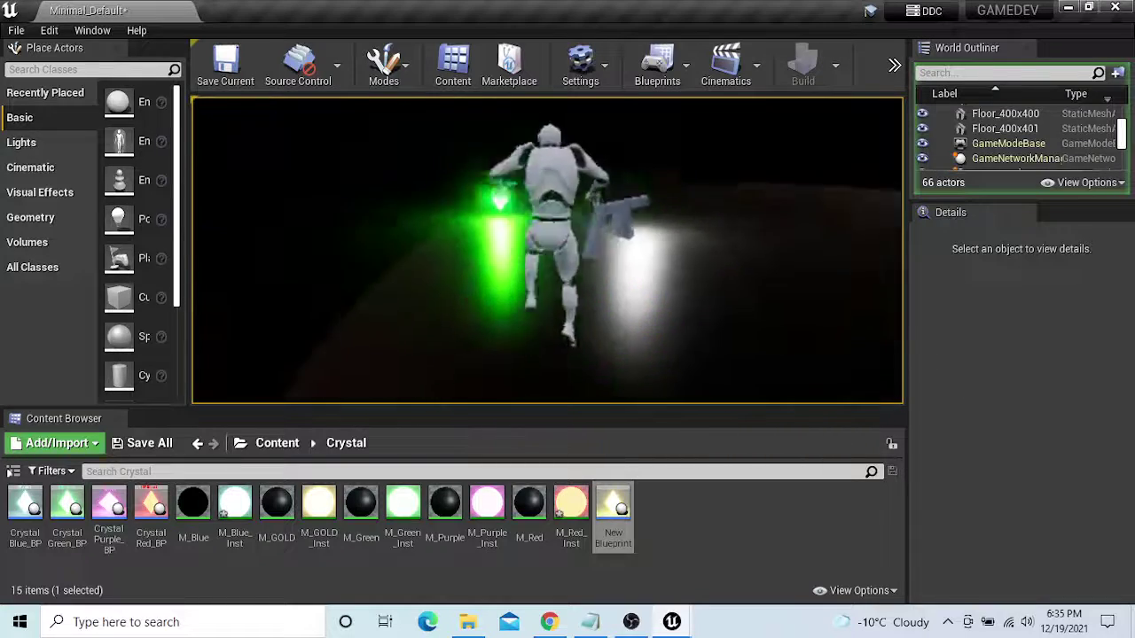
{"action": "key", "text": "w"}
{"action": "key", "text": "space"}
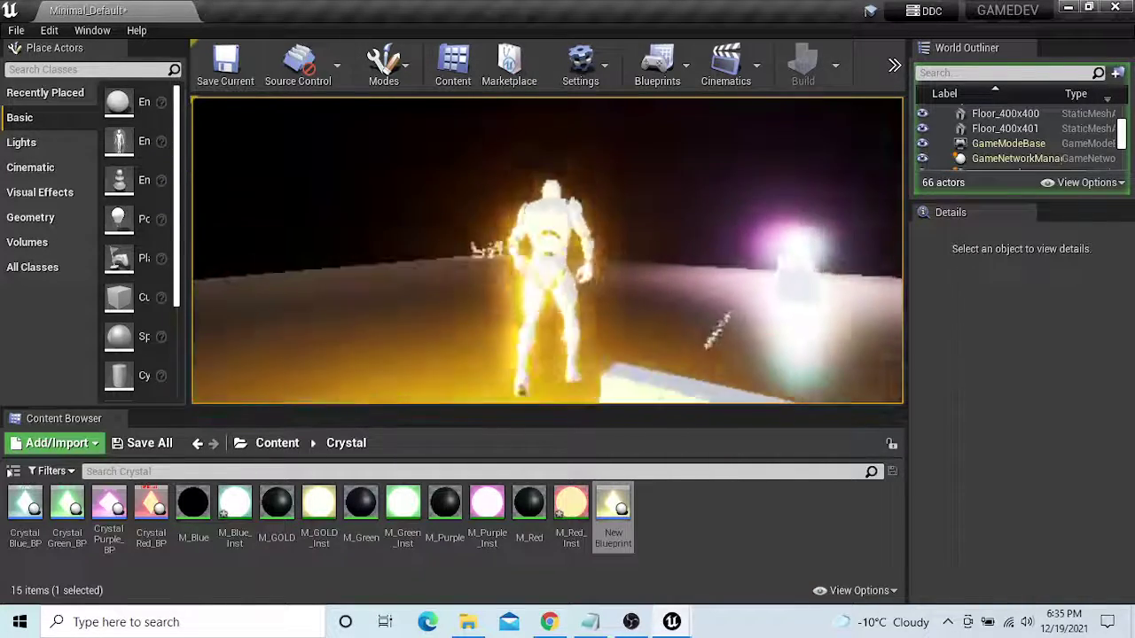
{"action": "key", "text": "w"}
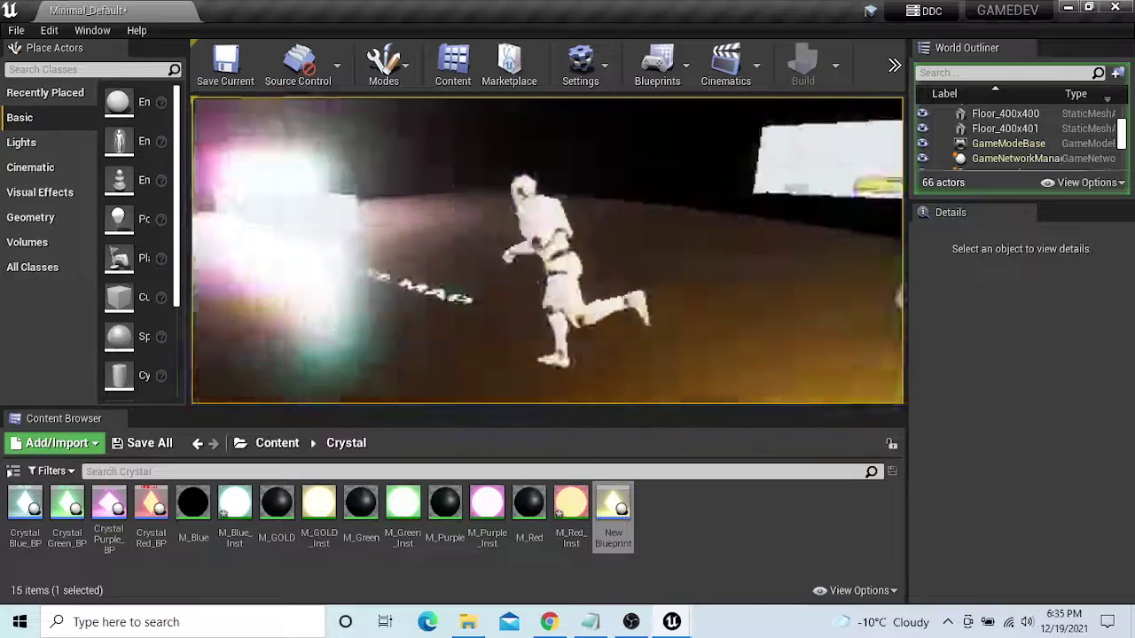
{"action": "key", "text": "w"}
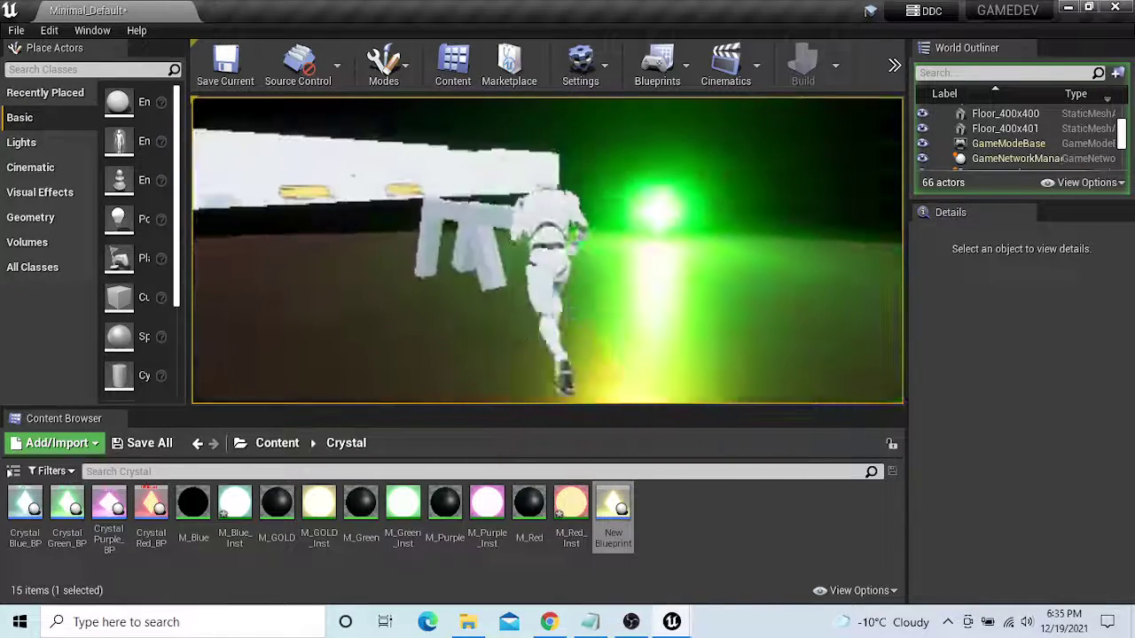
{"action": "key", "text": "a"}
{"action": "key", "text": "w"}
{"action": "key", "text": "space"}
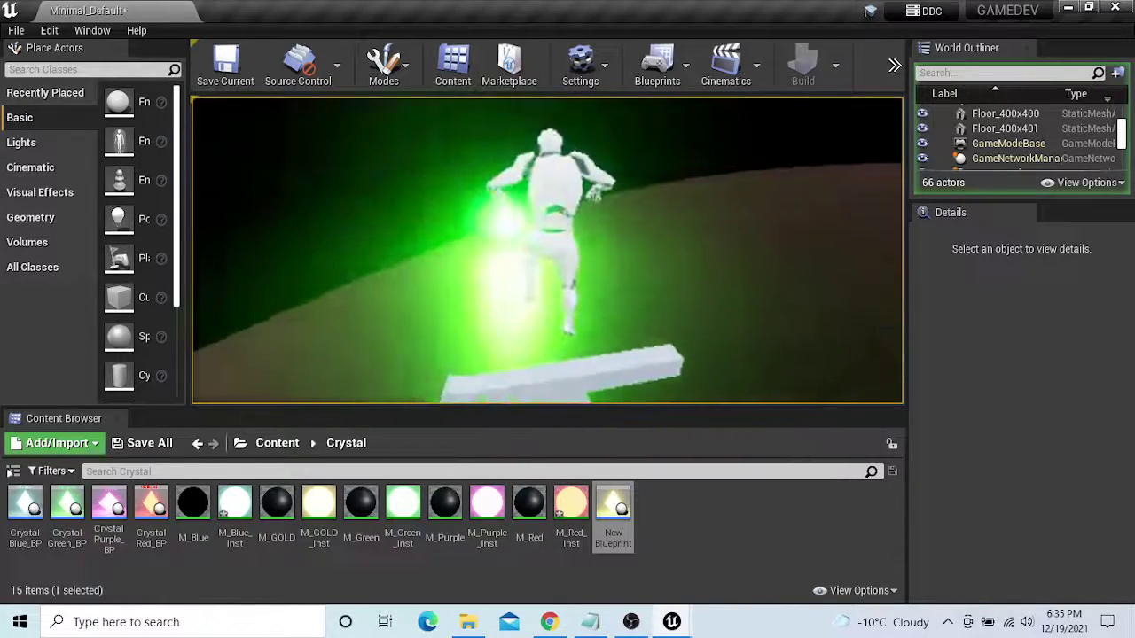
{"action": "key", "text": "w"}
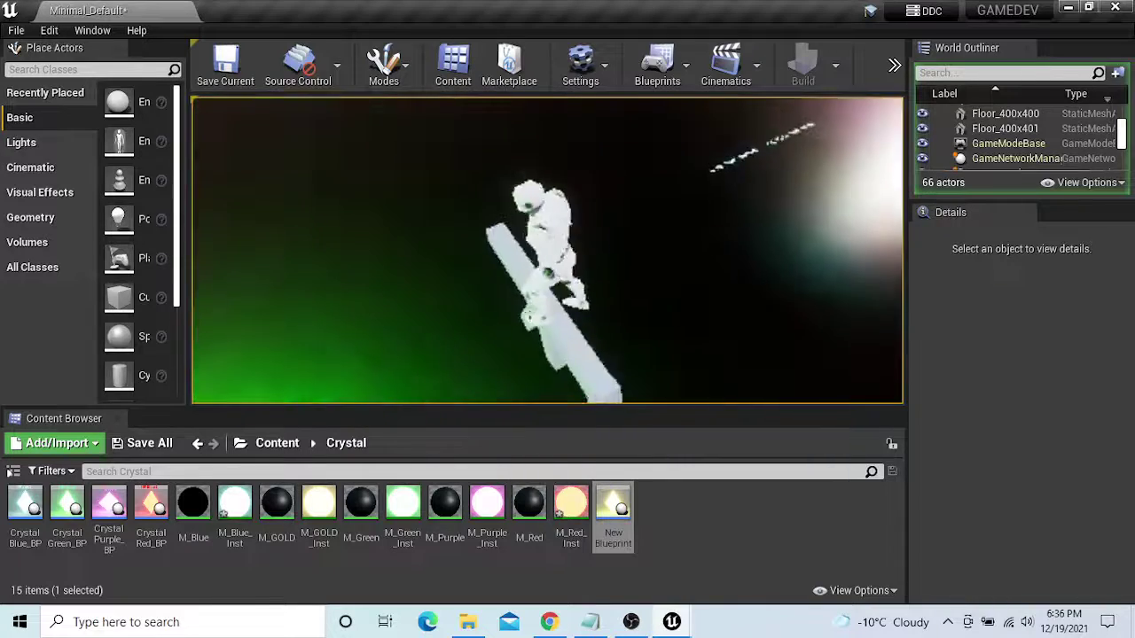
{"action": "key", "text": "w"}
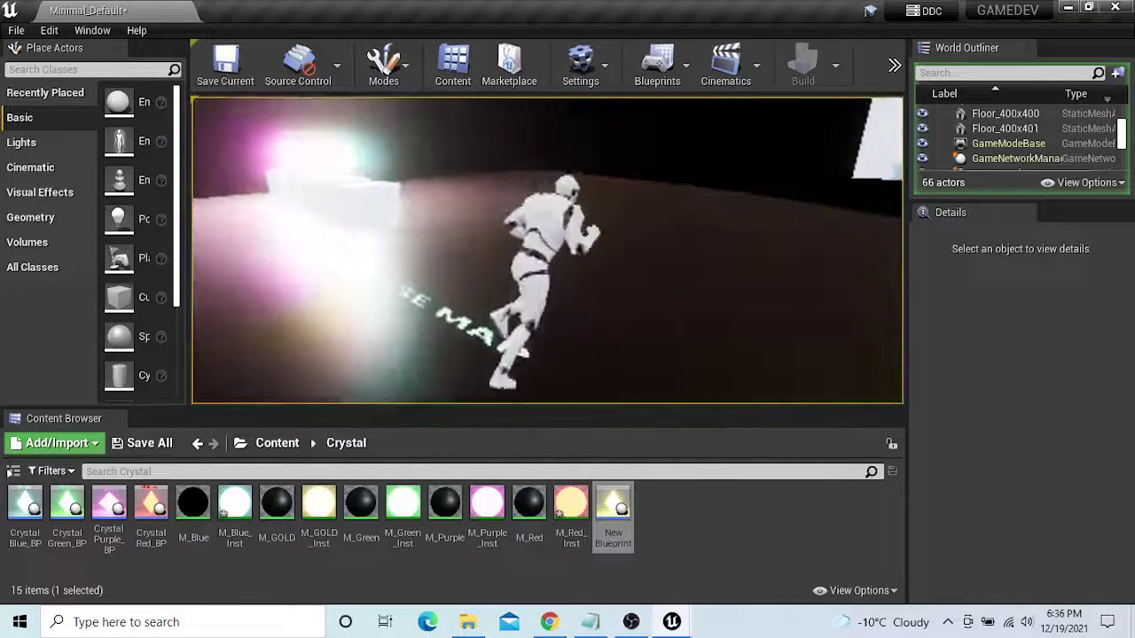
{"action": "key", "text": "w"}
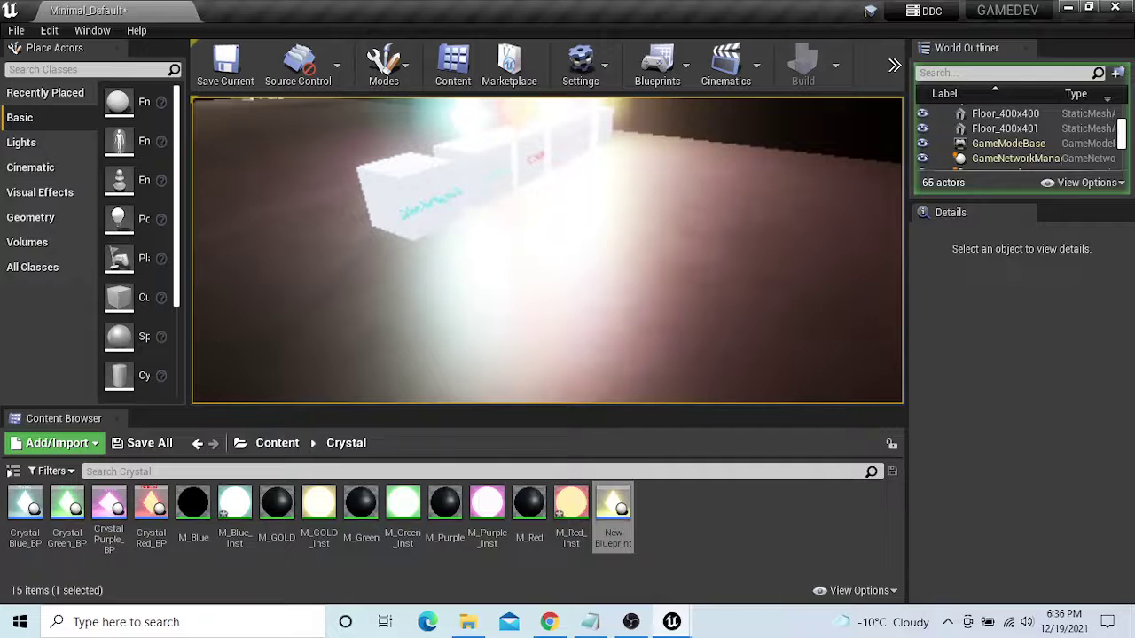
{"action": "key", "text": "Escape"}
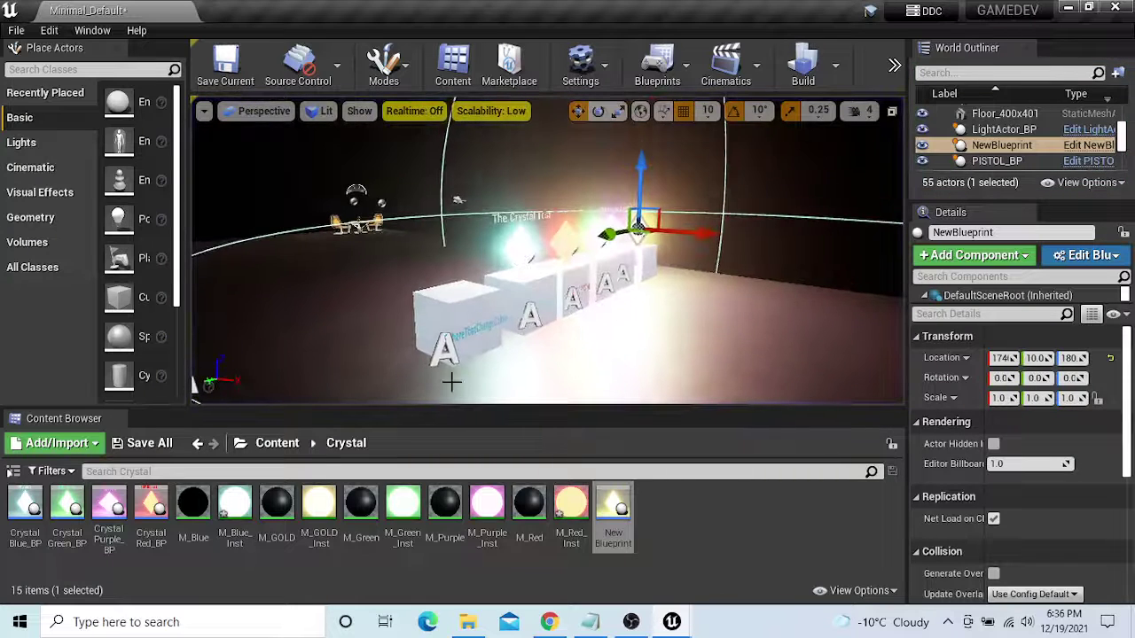
Frame the crystal row and the green light in one wide view, and run the pending autosave immediately
{"action": "left_click_drag", "start_coordinate": [451, 382], "coordinate": [452, 382]}
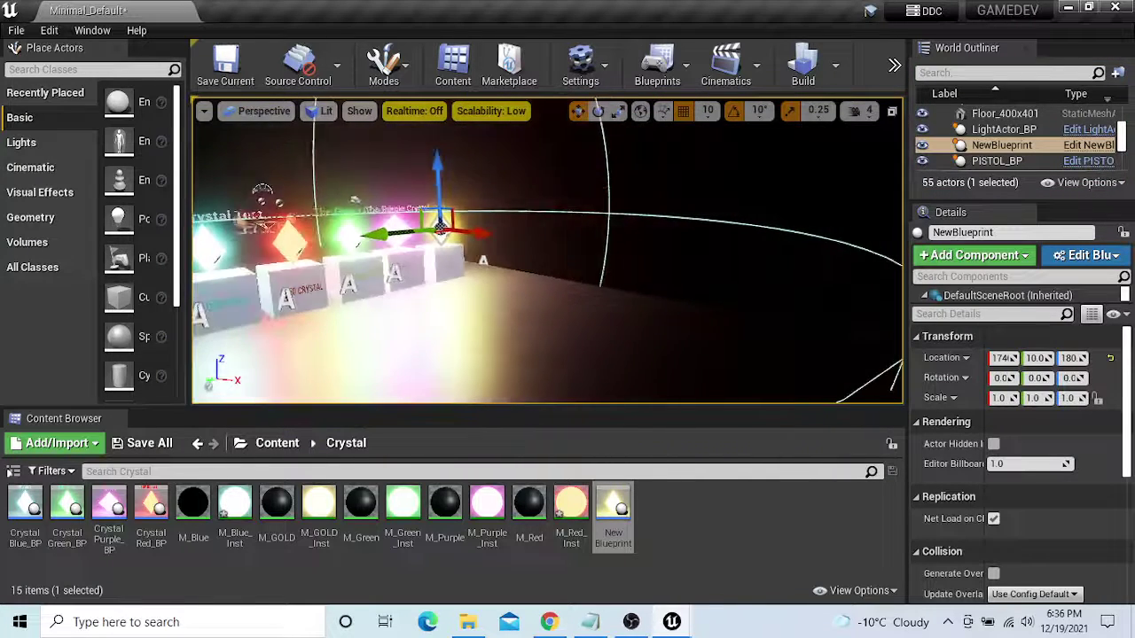
{"action": "left_click_drag", "start_coordinate": [338, 365], "coordinate": [338, 365]}
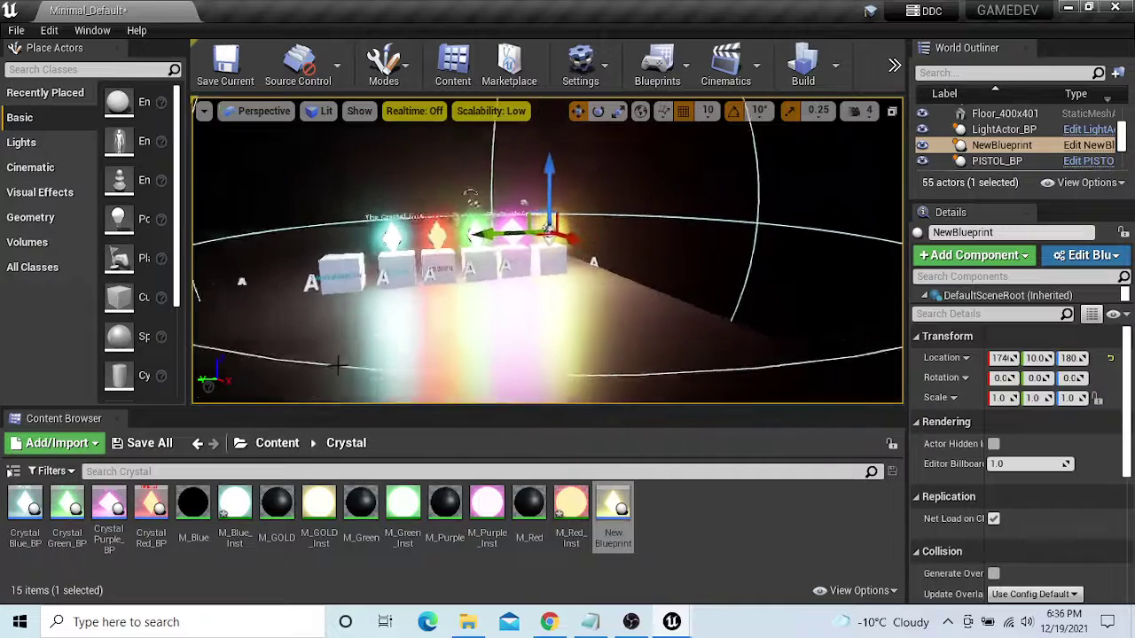
{"action": "right_click_drag", "start_coordinate": [337, 365], "coordinate": [337, 366]}
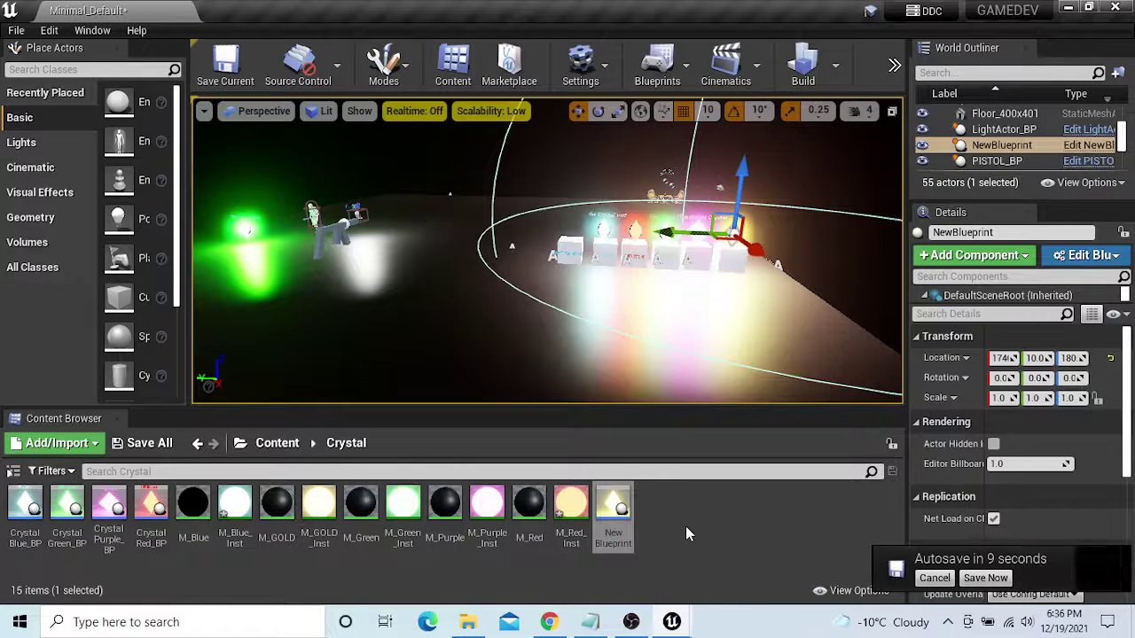
{"action": "left_click", "coordinate": [995, 577]}
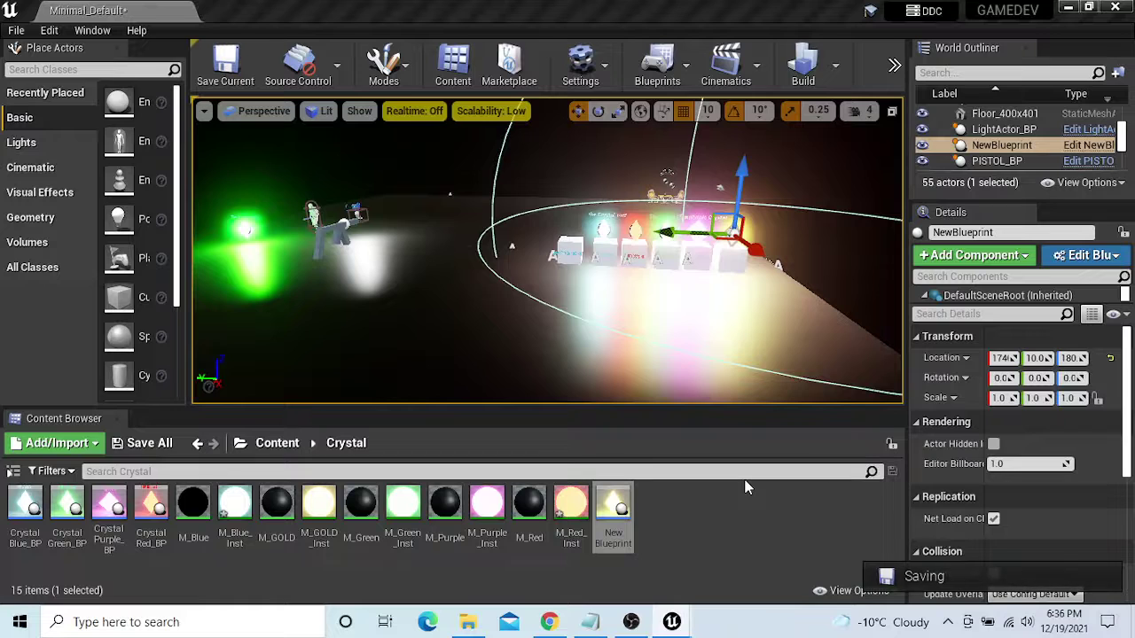